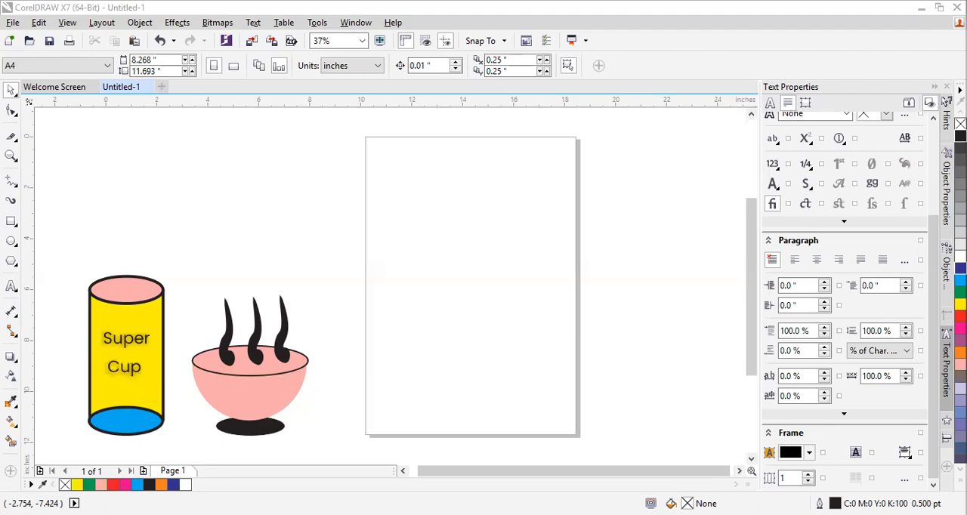
# Move the whole Super Cup cylinder so that it sits directly beneath the steaming bowl
pyautogui.click(14, 224)
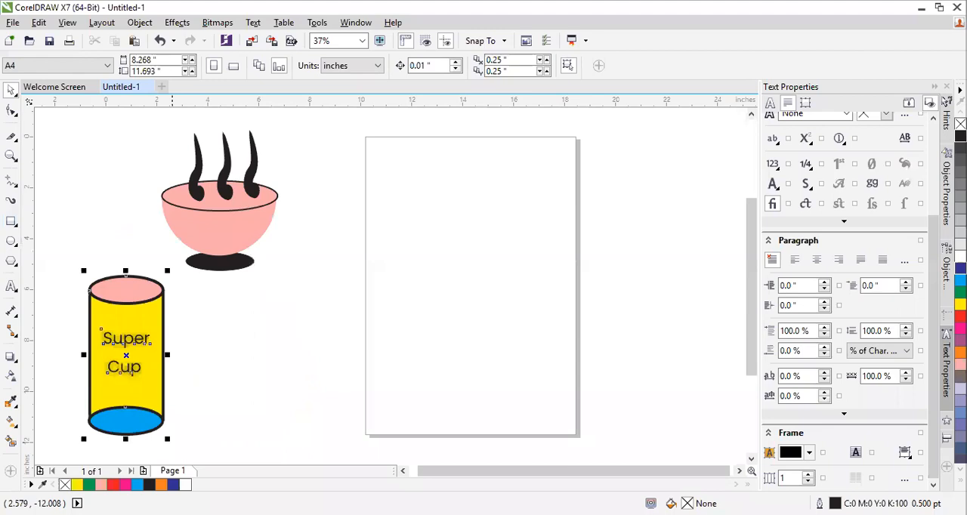
pyautogui.moveTo(133, 373); pyautogui.dragTo(254, 381)
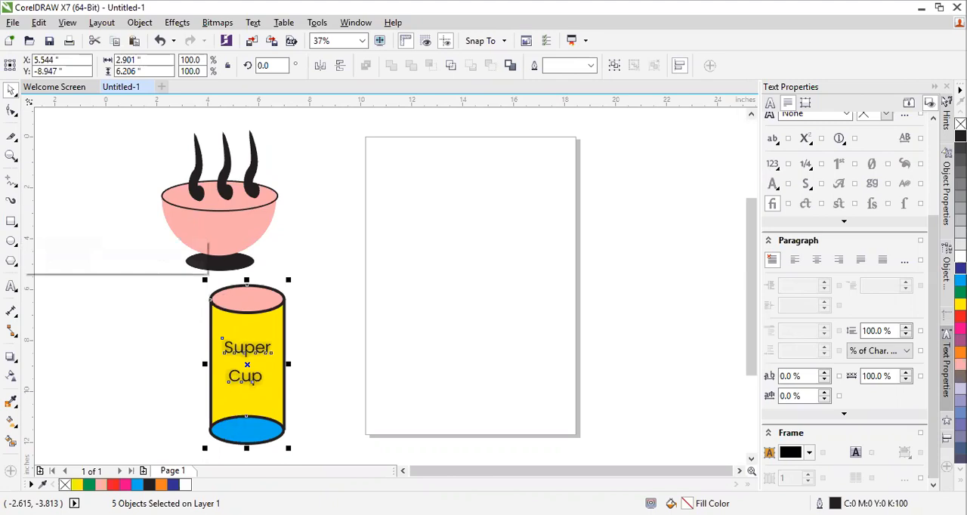
pyautogui.click(12, 222)
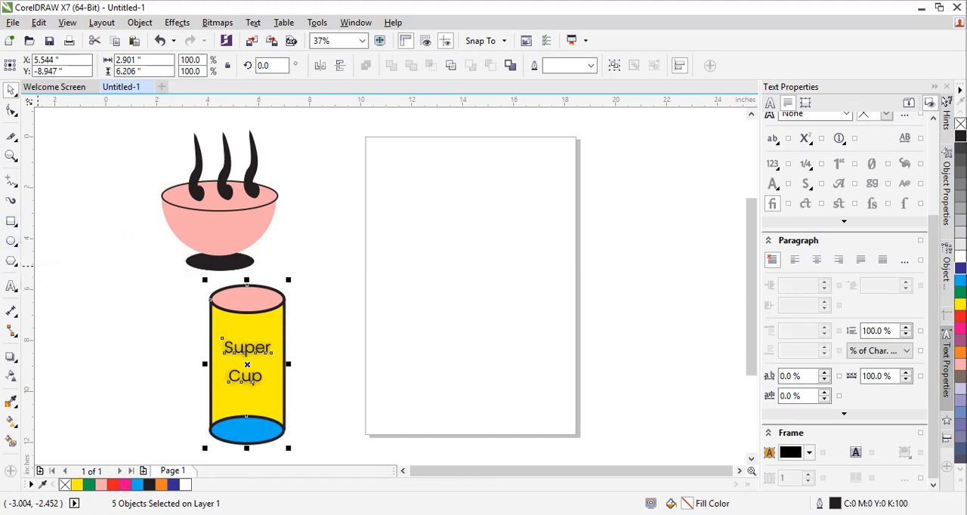
pyautogui.click(11, 241)
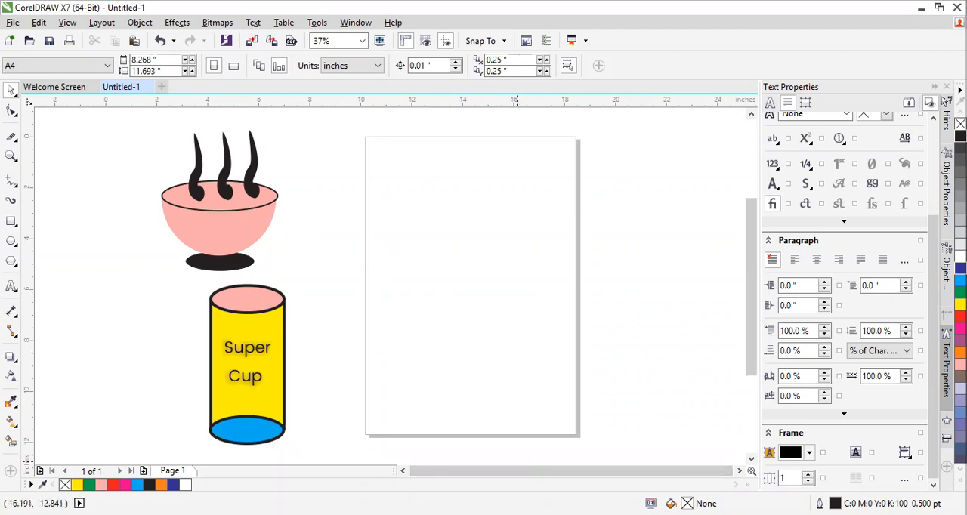
# Examine the variants offered for the Ellipse and Rectangle tools
pyautogui.click(222, 222)
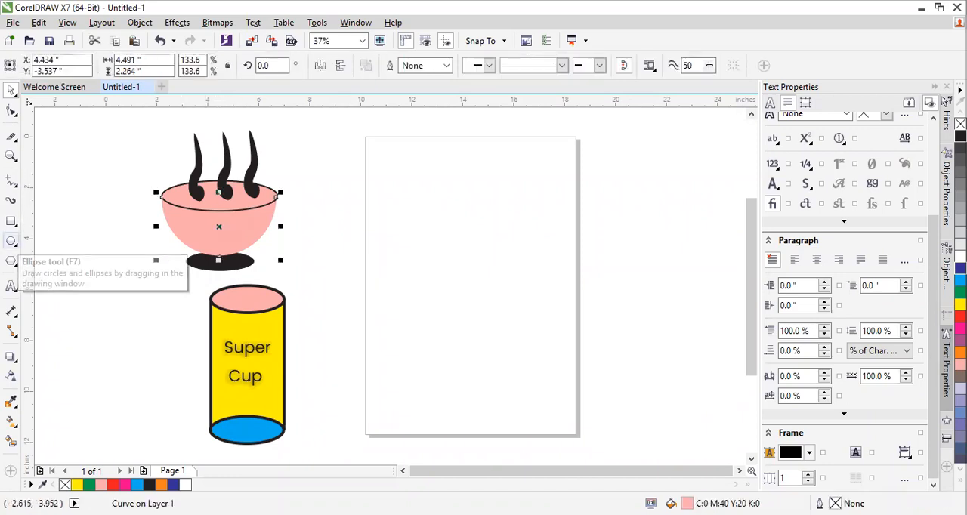
pyautogui.click(12, 241)
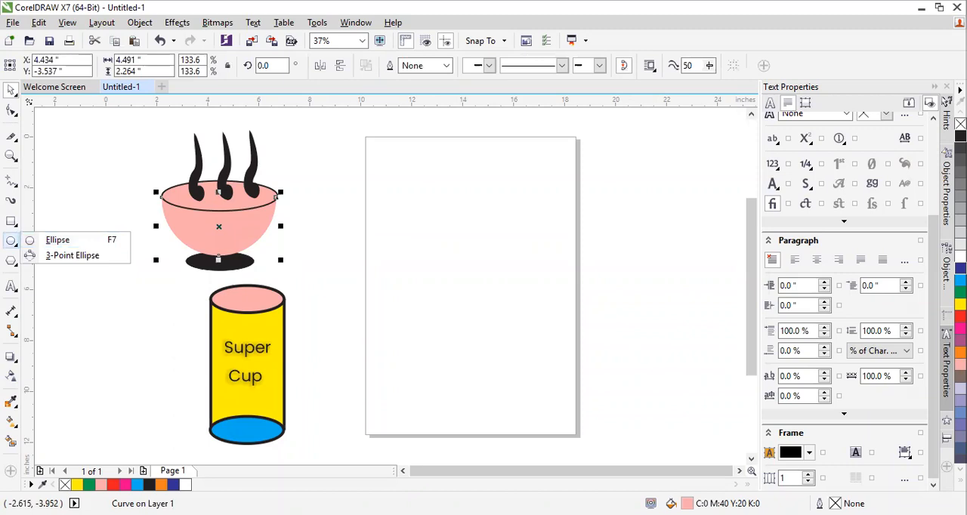
pyautogui.click(13, 242)
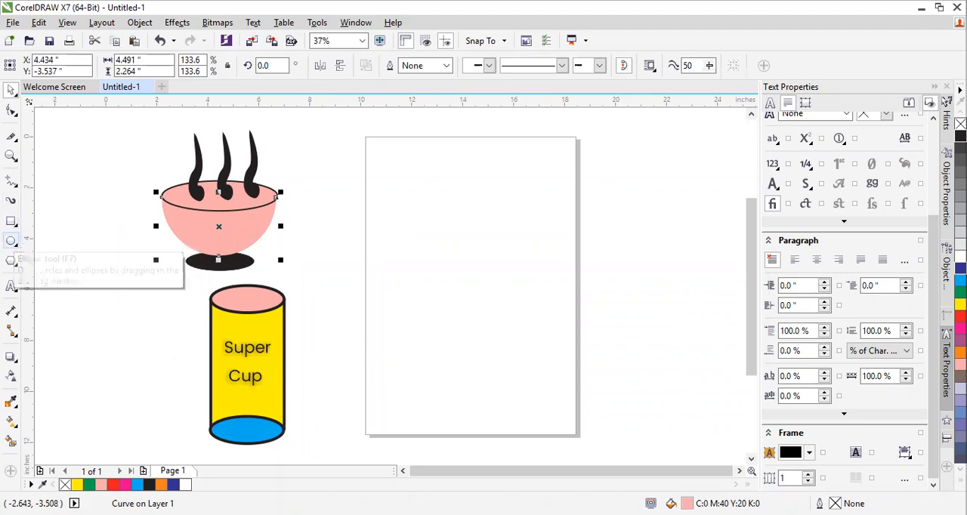
pyautogui.click(14, 242)
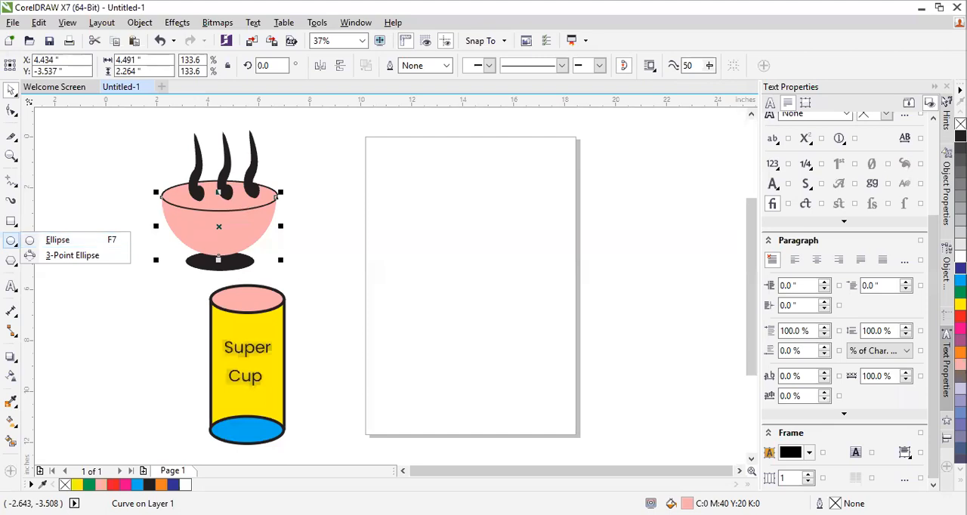
pyautogui.moveTo(11, 221)
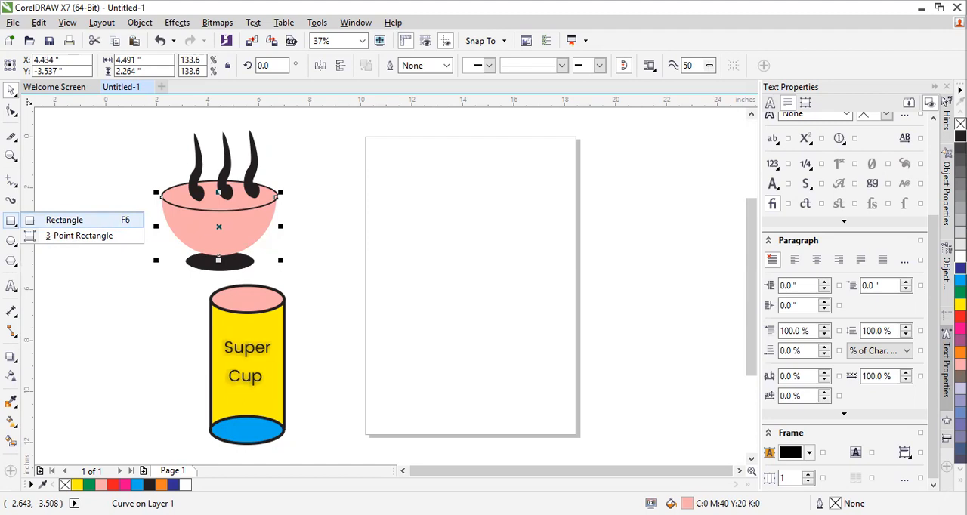
pyautogui.click(12, 221)
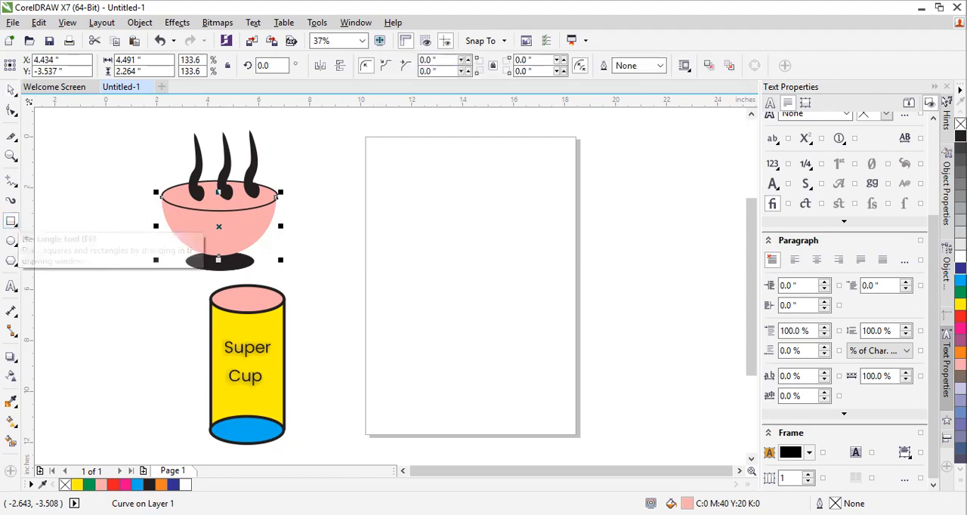
pyautogui.click(11, 221)
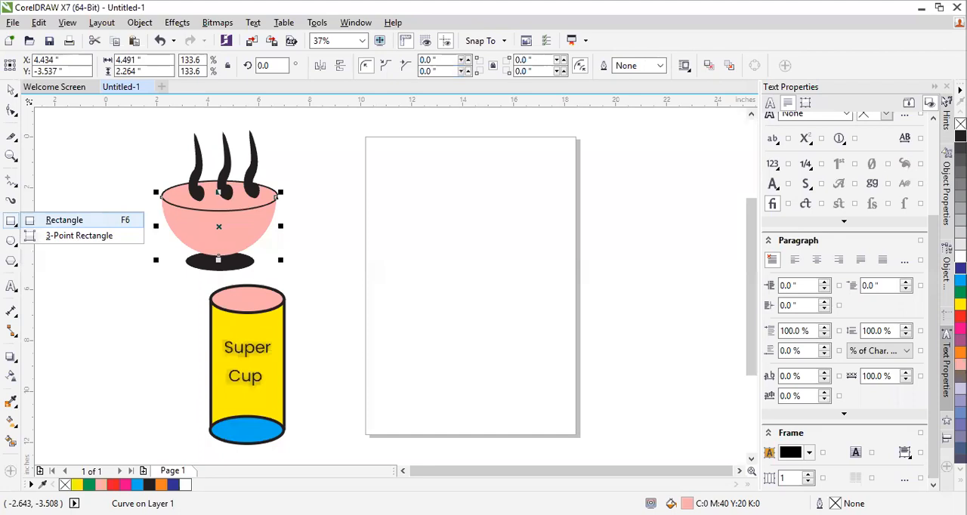
# Try drawing unconstrained ellipses on the page, one about 5.94 by 6.06 inches, and remove them
pyautogui.click(12, 242)
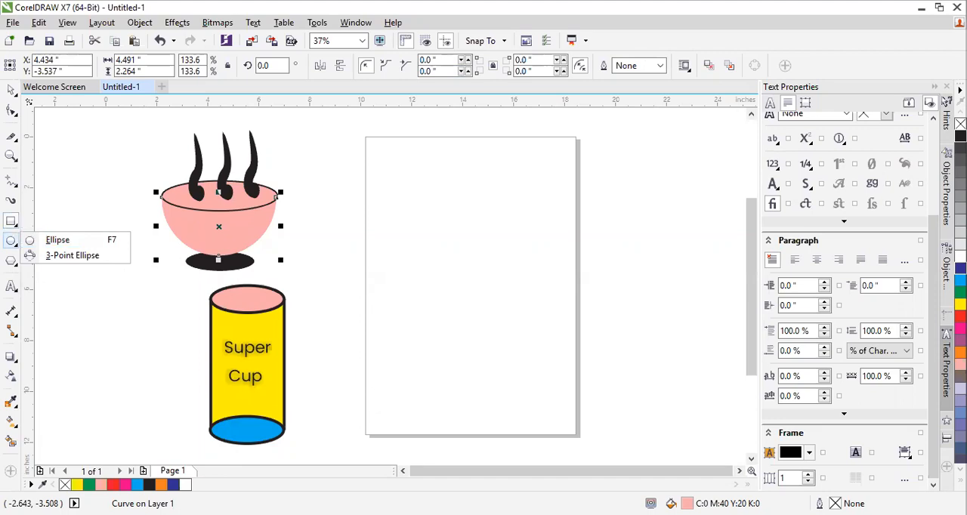
pyautogui.click(58, 239)
pyautogui.moveTo(390, 185); pyautogui.dragTo(542, 341)
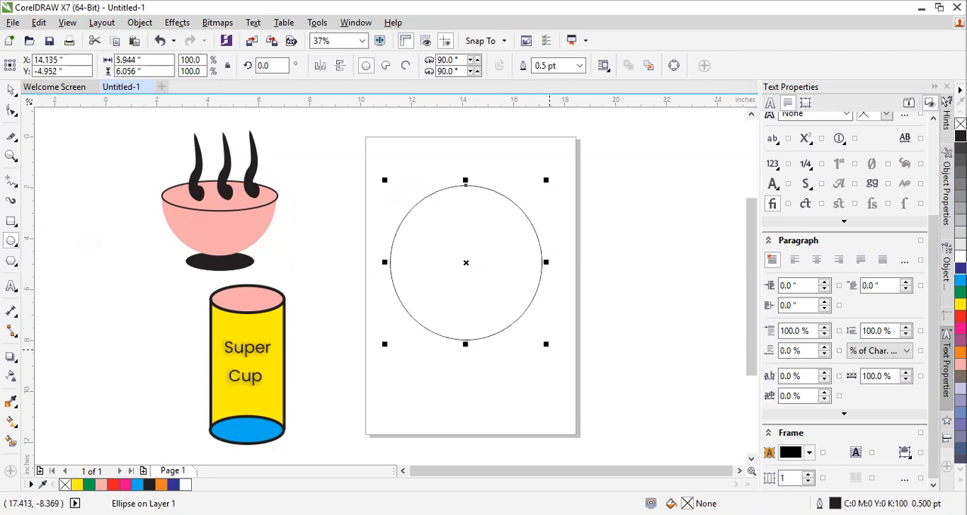
pyautogui.hotkey('ctrl', 'z')
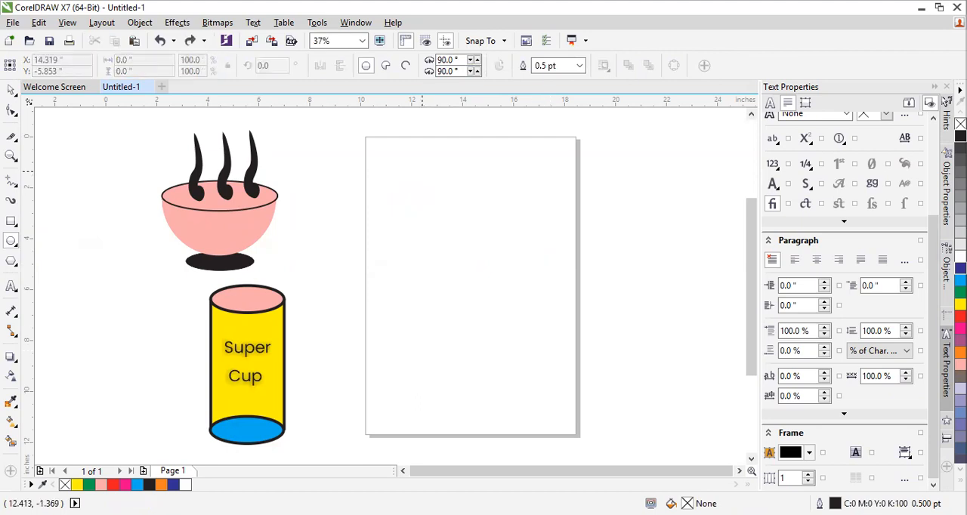
pyautogui.moveTo(394, 172); pyautogui.dragTo(517, 340)
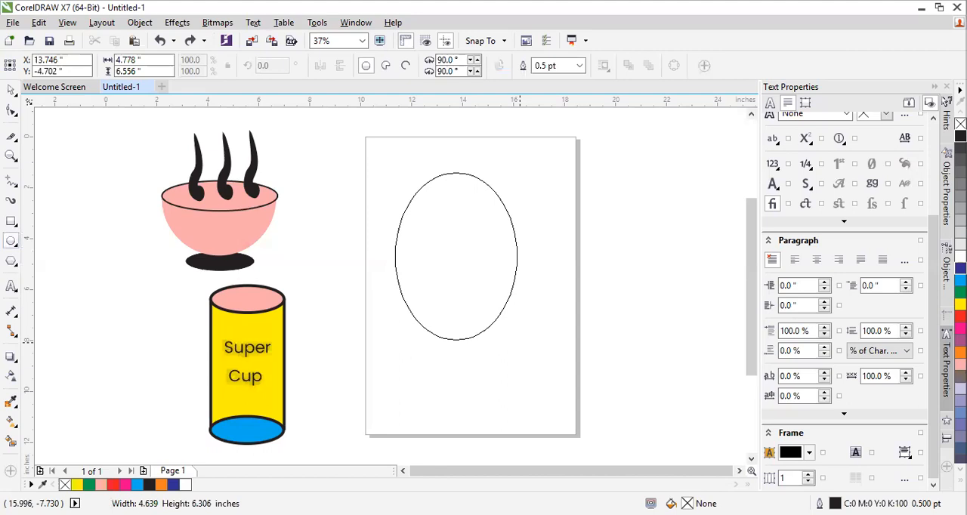
pyautogui.moveTo(518, 341); pyautogui.dragTo(618, 352)
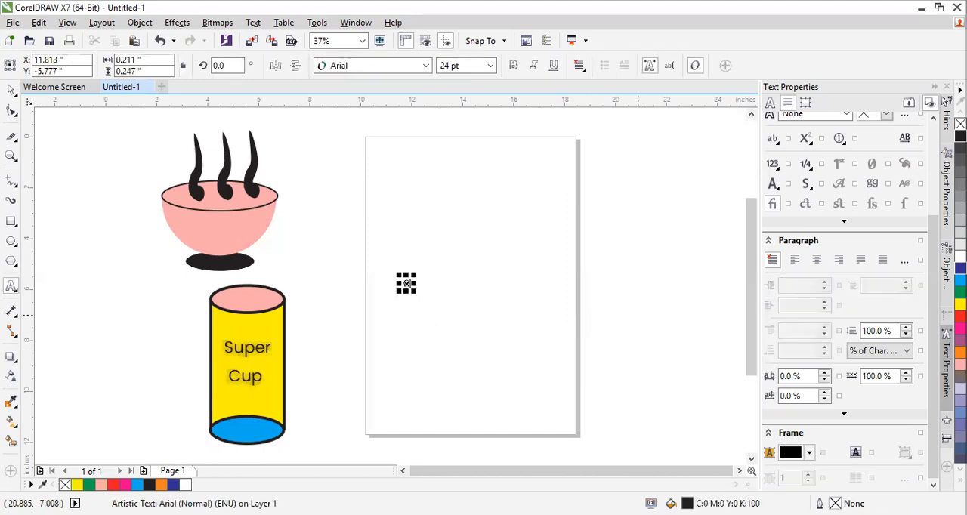
# Add the artistic text "Ctrl" and enlarge it to about 300 pt across the upper part of the page
pyautogui.write('Ctrl')
pyautogui.hotkey('ctrl', 'space')
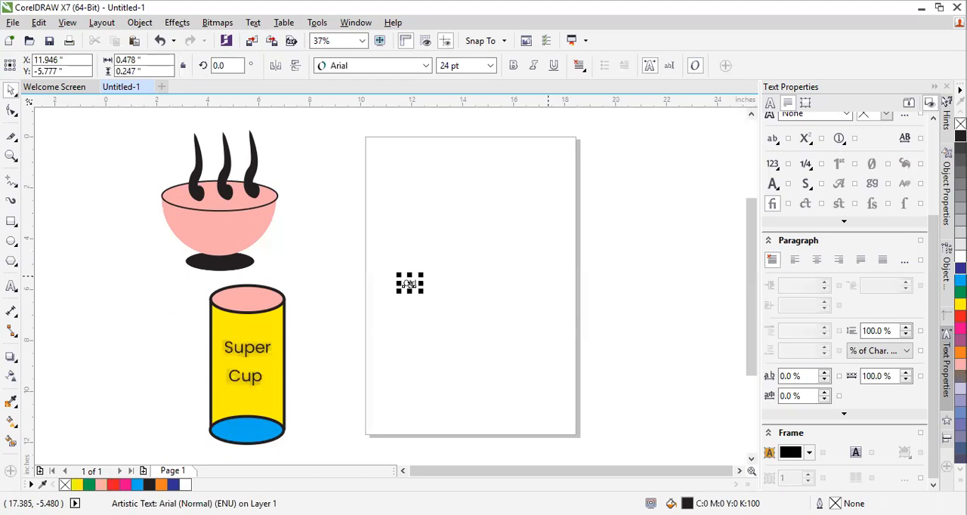
pyautogui.moveTo(548, 277); pyautogui.dragTo(522, 225)
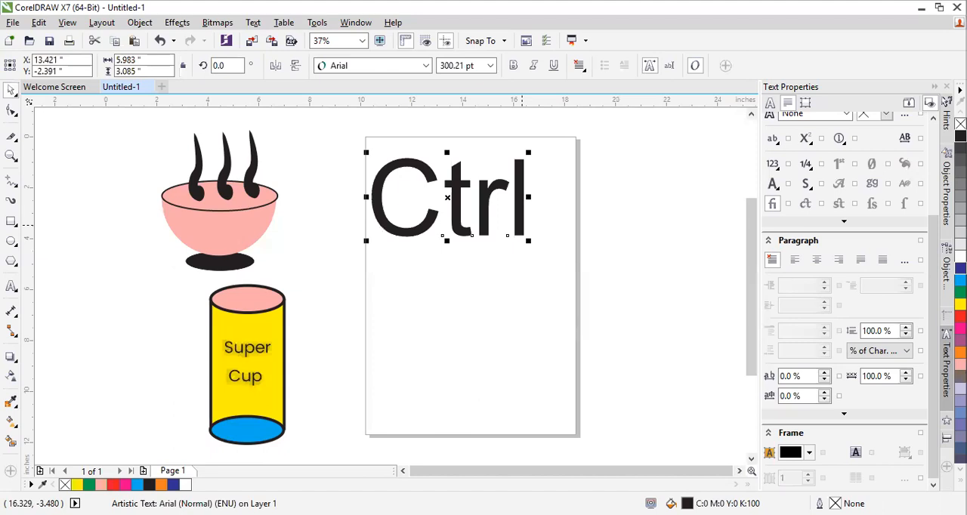
# Draw a trial circle about 5.69 inches in diameter below the Ctrl text and delete it
pyautogui.press('F7')
pyautogui.moveTo(384, 263); pyautogui.dragTo(534, 411)
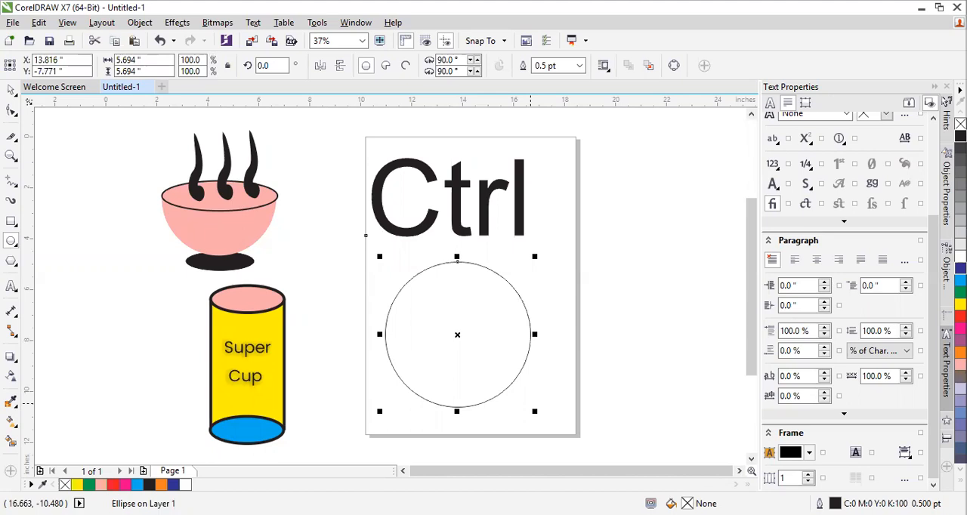
pyautogui.press('Delete')
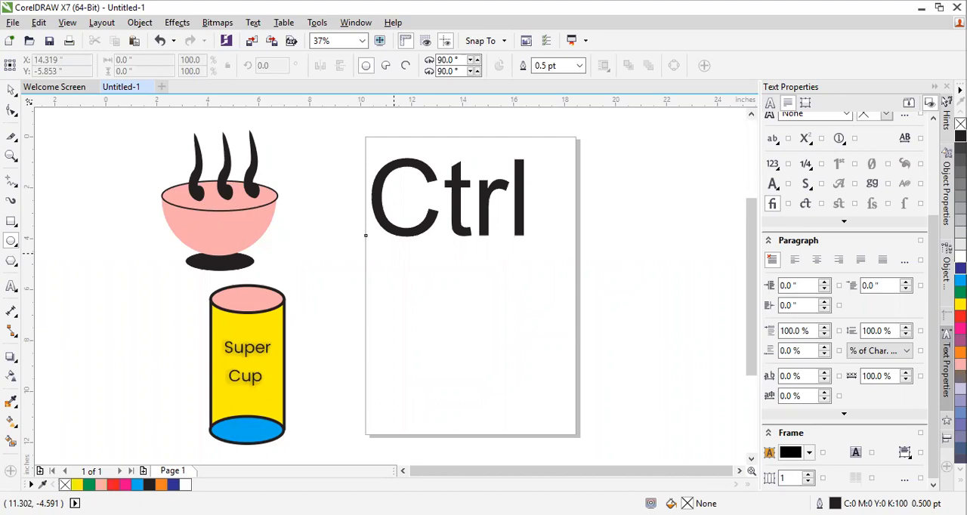
# Draw a trial circle about 6.72 inches in diameter below the Ctrl text, toggle its rotation handles and delete it
pyautogui.moveTo(394, 253)
pyautogui.mouseDown()
pyautogui.moveTo(564, 425)
pyautogui.moveTo(476, 352)
pyautogui.moveTo(557, 421)
pyautogui.moveTo(533, 393)
pyautogui.moveTo(541, 402)
pyautogui.mouseUp()
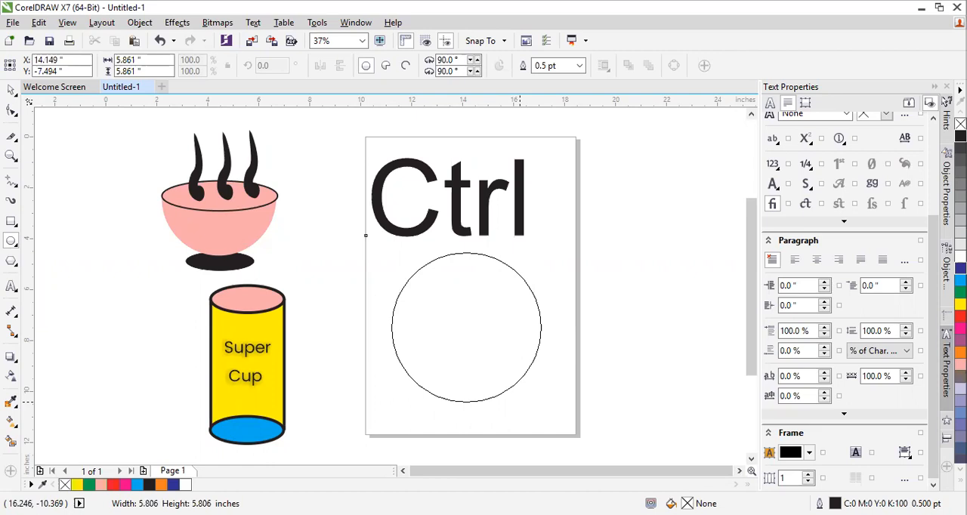
pyautogui.moveTo(541, 402)
pyautogui.mouseDown()
pyautogui.moveTo(560, 422)
pyautogui.moveTo(543, 404)
pyautogui.mouseUp()
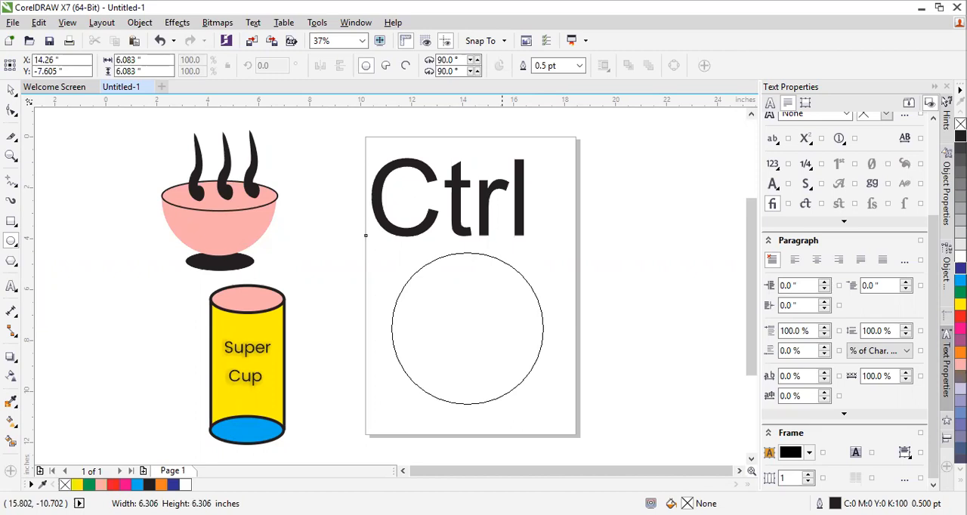
pyautogui.moveTo(543, 405); pyautogui.dragTo(557, 418)
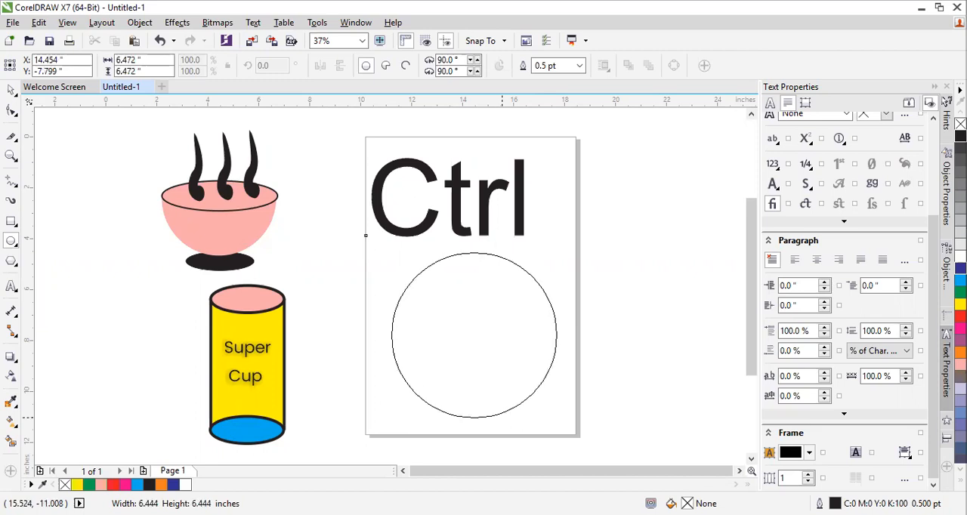
pyautogui.moveTo(557, 418); pyautogui.dragTo(563, 425)
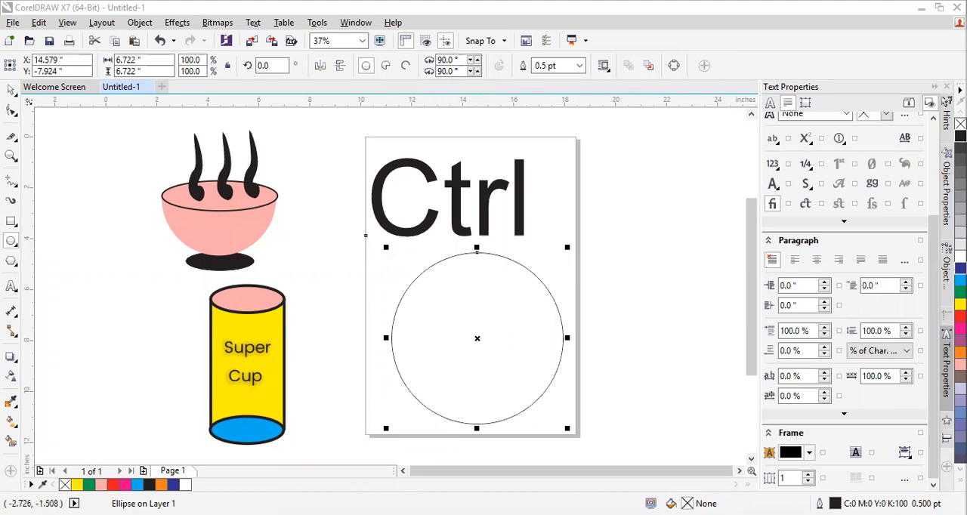
pyautogui.press('space')
pyautogui.click(477, 339)
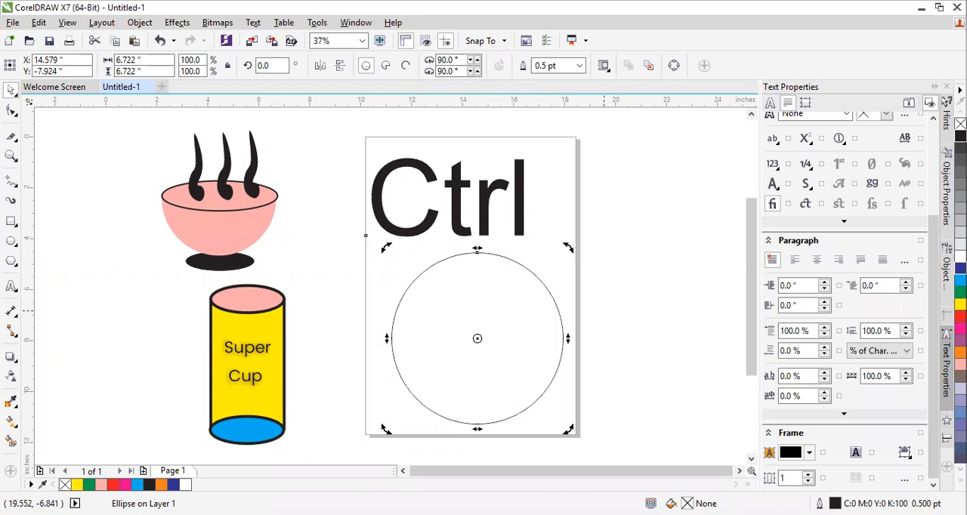
pyautogui.click(477, 338)
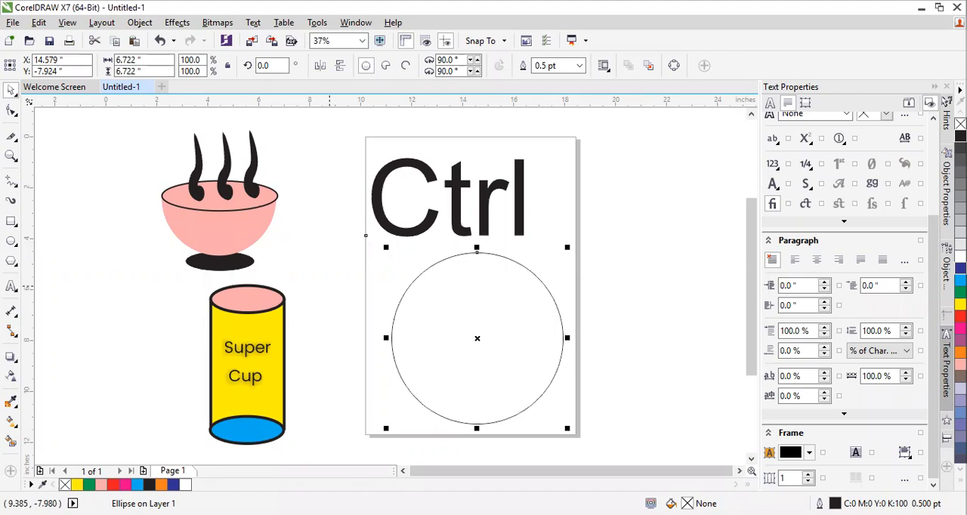
pyautogui.click(421, 284)
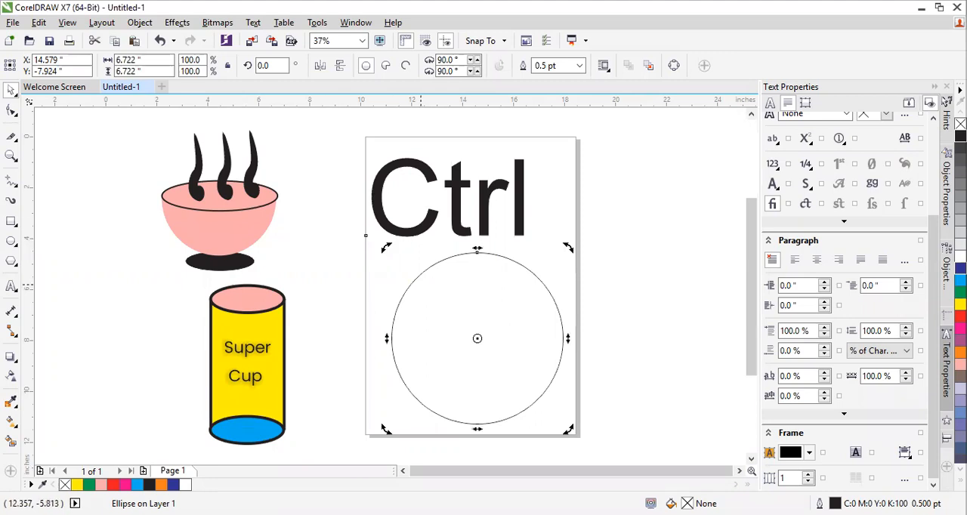
pyautogui.press('Delete')
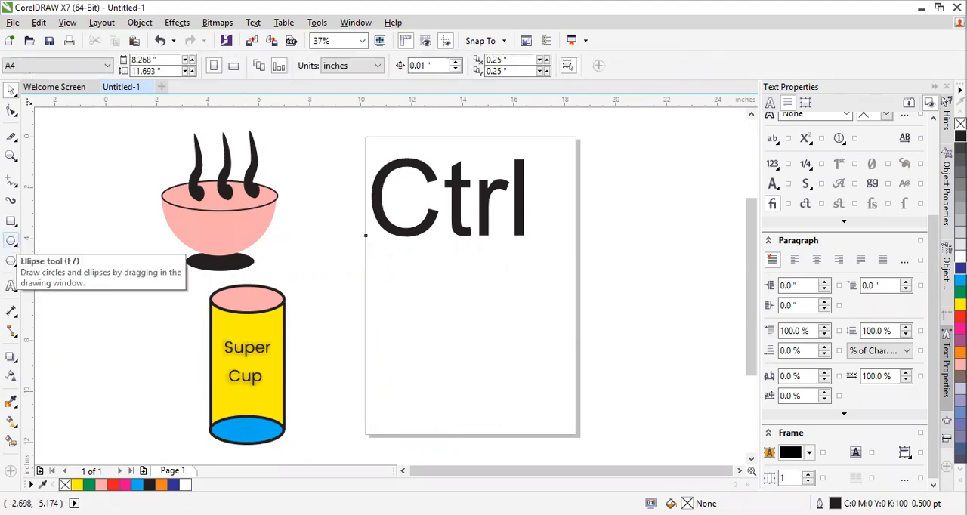
# Draw two trial circles about 6.42 inches in diameter below the Ctrl text, deleting each one
pyautogui.click(11, 240)
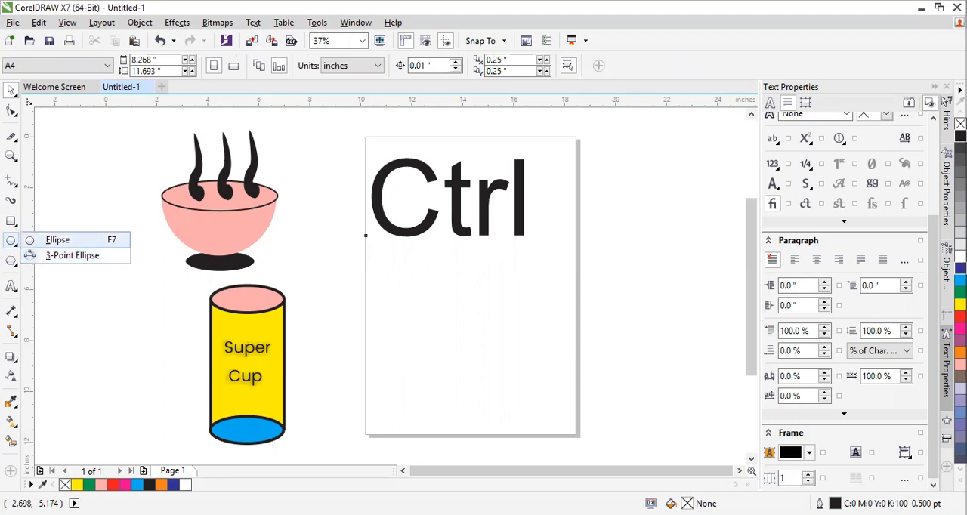
pyautogui.click(58, 240)
pyautogui.moveTo(391, 263); pyautogui.dragTo(554, 426)
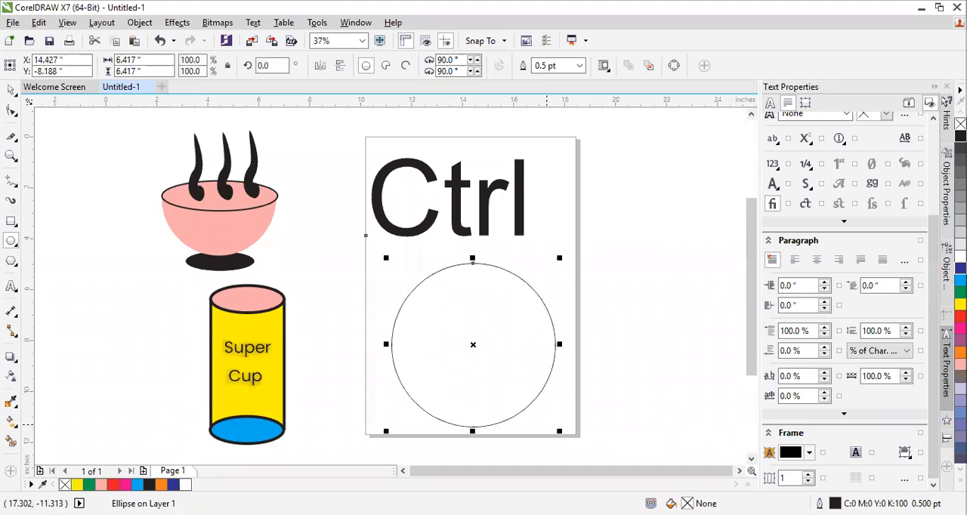
pyautogui.press('Delete')
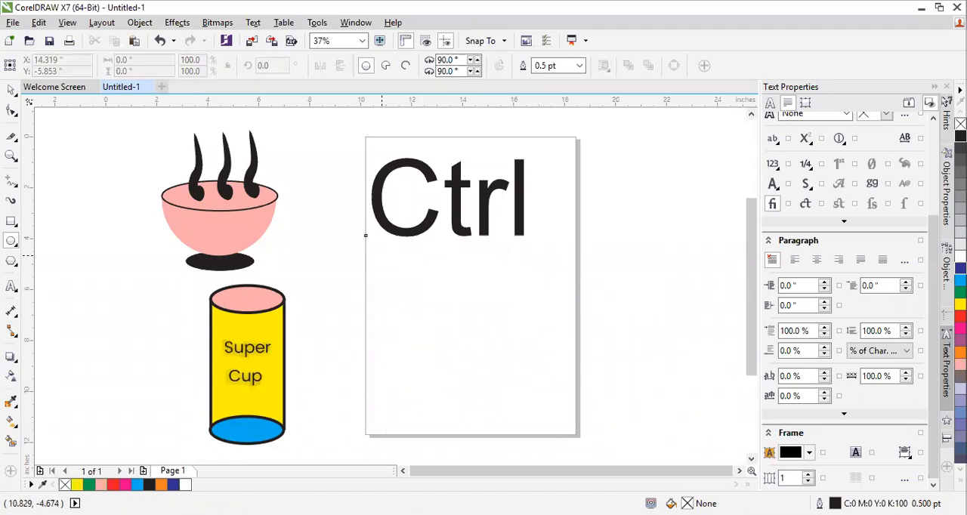
pyautogui.moveTo(386, 261); pyautogui.dragTo(525, 432)
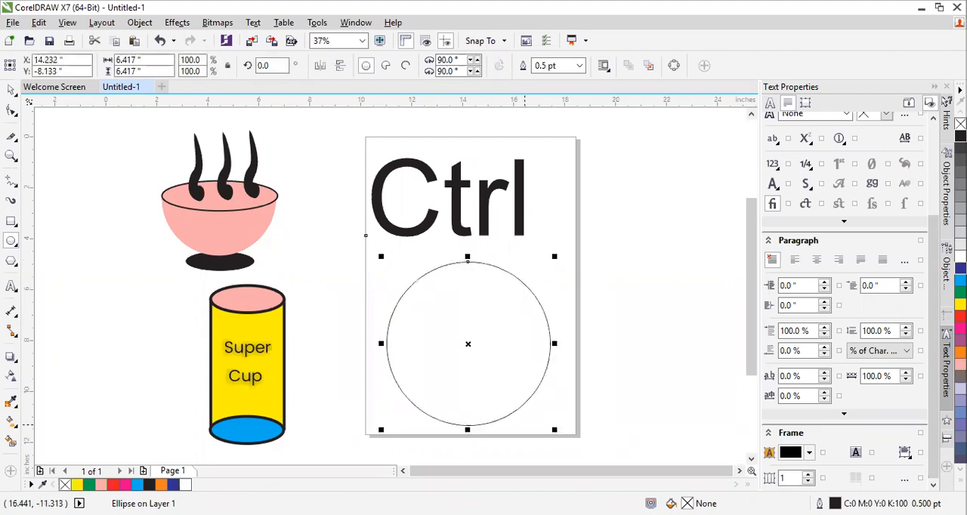
pyautogui.press('Delete')
# Draw a perfect circle about 6.78 inches in diameter below the Ctrl text and select the pink bowl body
pyautogui.moveTo(387, 250); pyautogui.dragTo(561, 423)
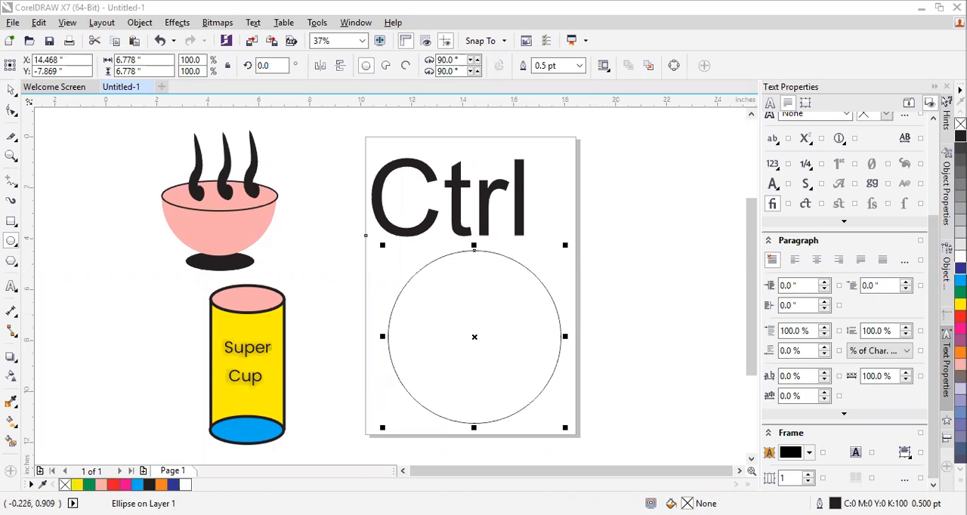
pyautogui.click(10, 90)
pyautogui.click(437, 293)
pyautogui.click(438, 294)
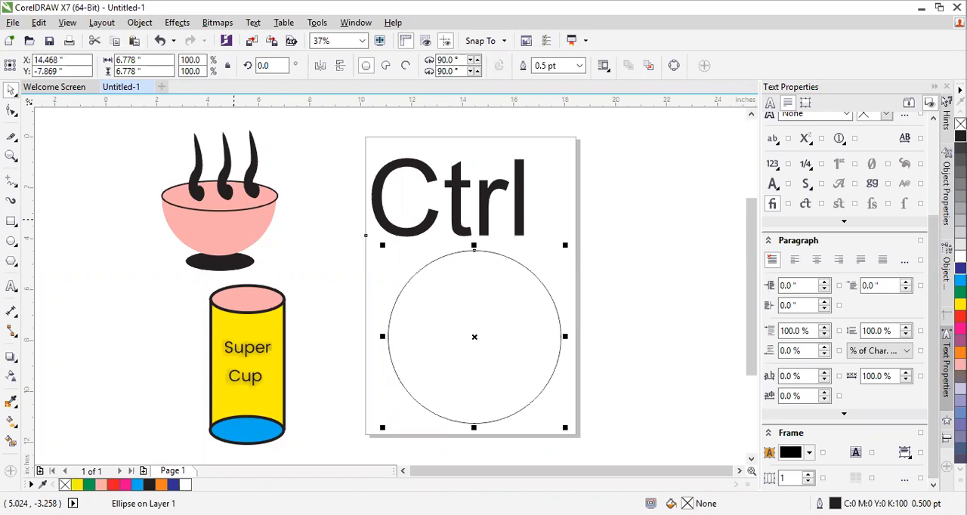
pyautogui.click(234, 220)
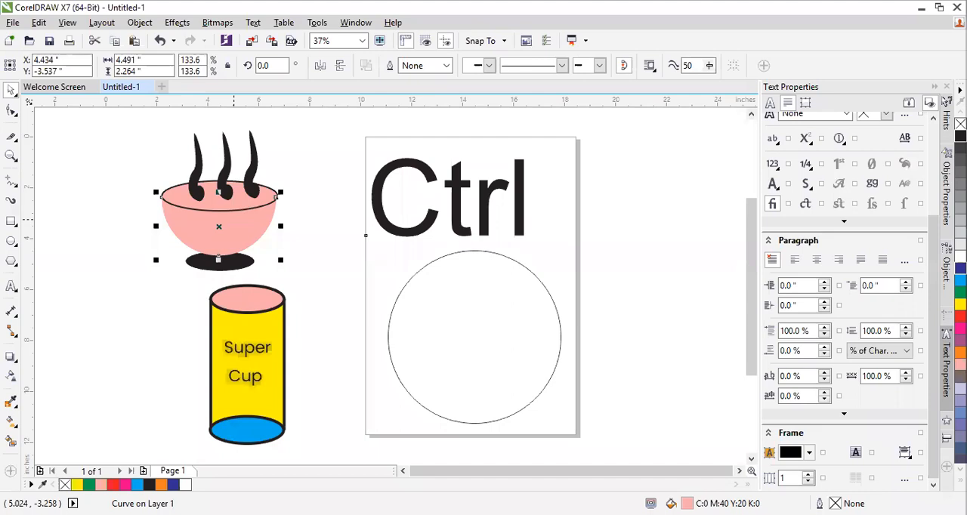
# Flatten the circle below the Ctrl text to half its height, about 3.39 inches, and delete it
pyautogui.click(412, 303)
pyautogui.click(248, 234)
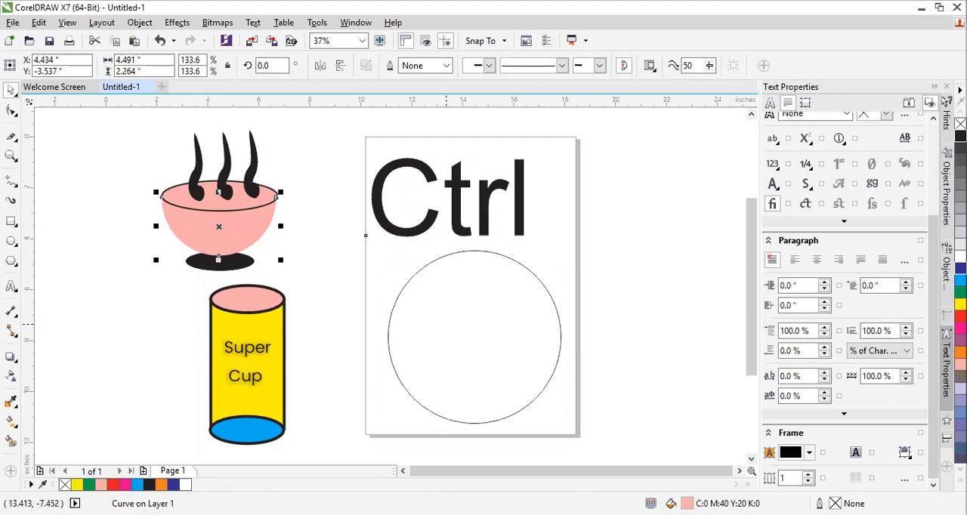
pyautogui.click(446, 325)
pyautogui.moveTo(475, 250); pyautogui.dragTo(474, 333)
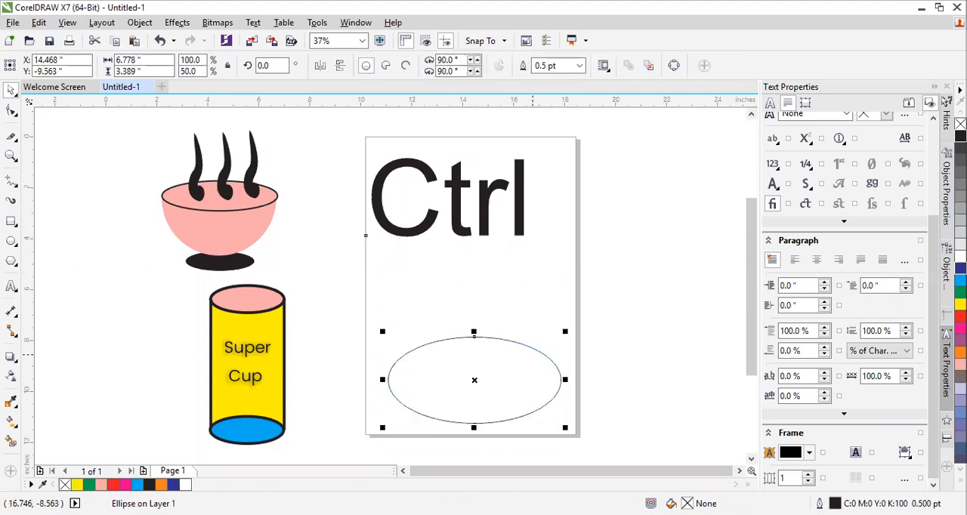
pyautogui.press('Delete')
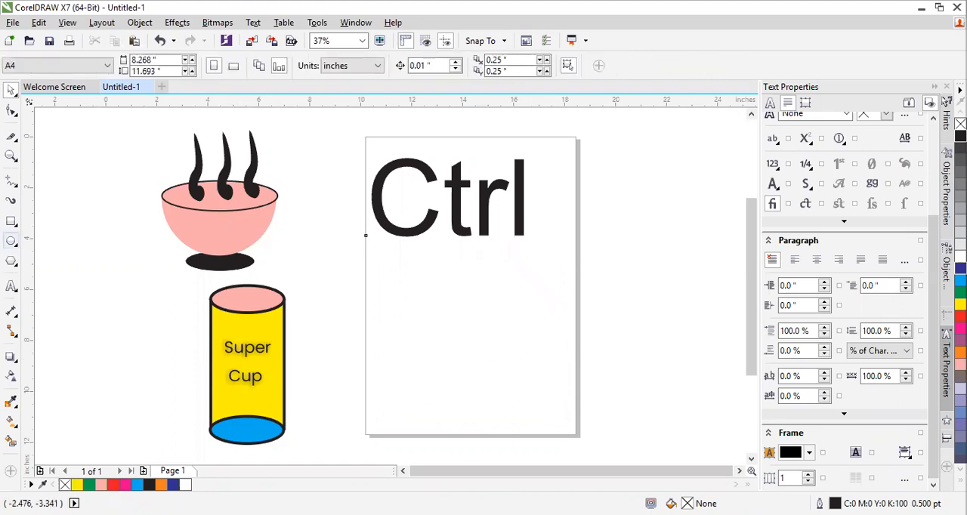
# Draw a perfect circle about 5.11 inches in diameter on the lower half of the page
pyautogui.click(11, 241)
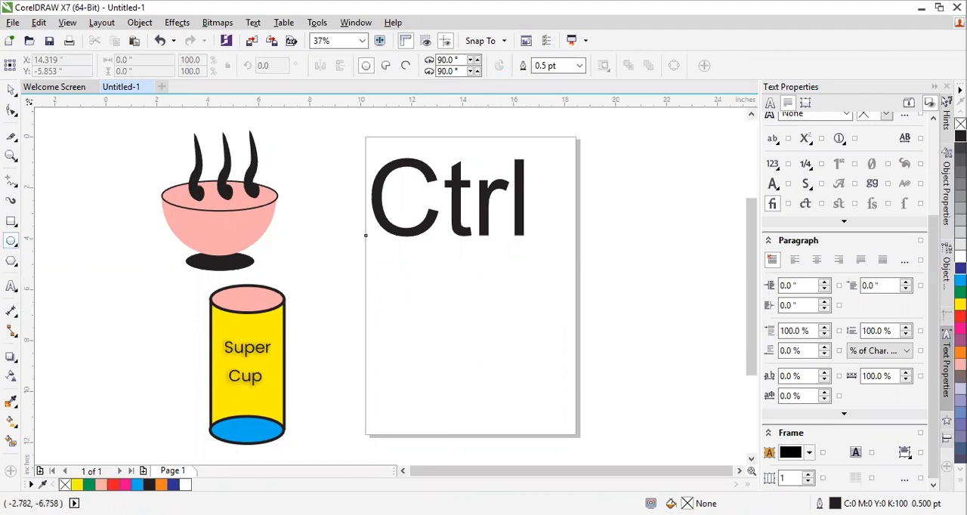
pyautogui.click(11, 155)
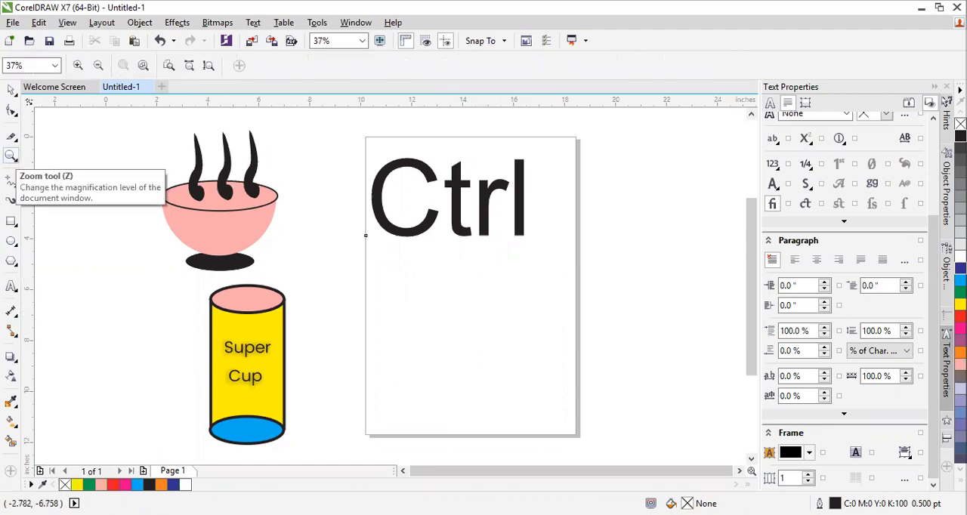
pyautogui.click(490, 350)
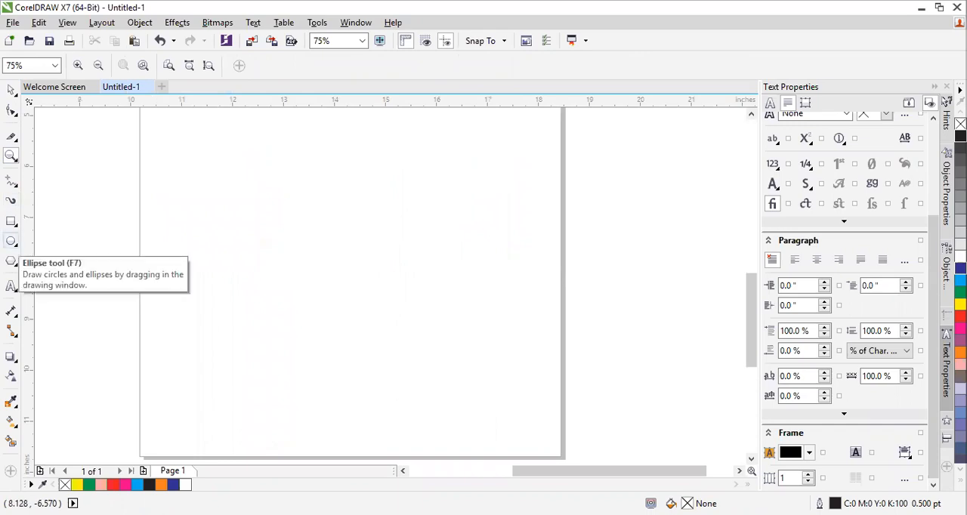
pyautogui.click(11, 241)
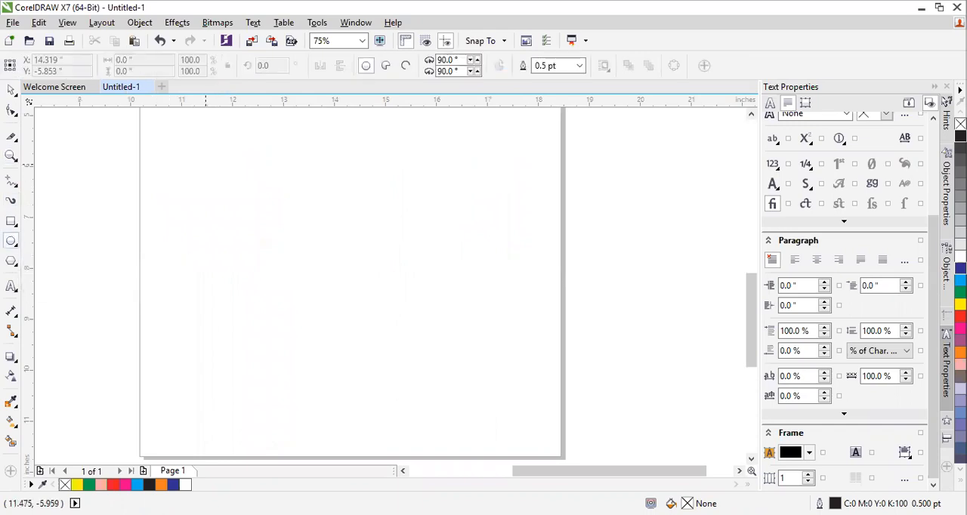
pyautogui.moveTo(220, 148); pyautogui.dragTo(480, 409)
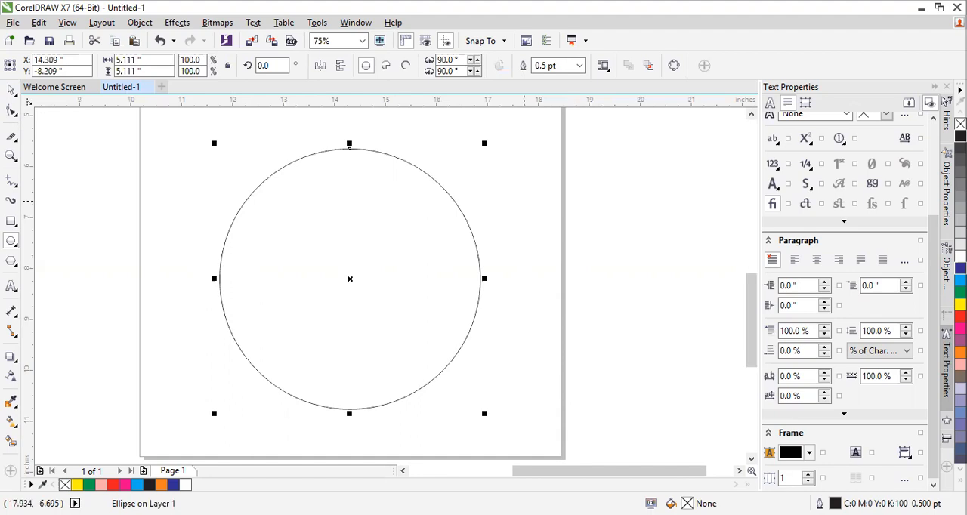
# Move the circle down and back up the page, leaving its centre at about X 14.2, Y -7.97 inches
pyautogui.click(11, 90)
pyautogui.moveTo(312, 173); pyautogui.dragTo(319, 206)
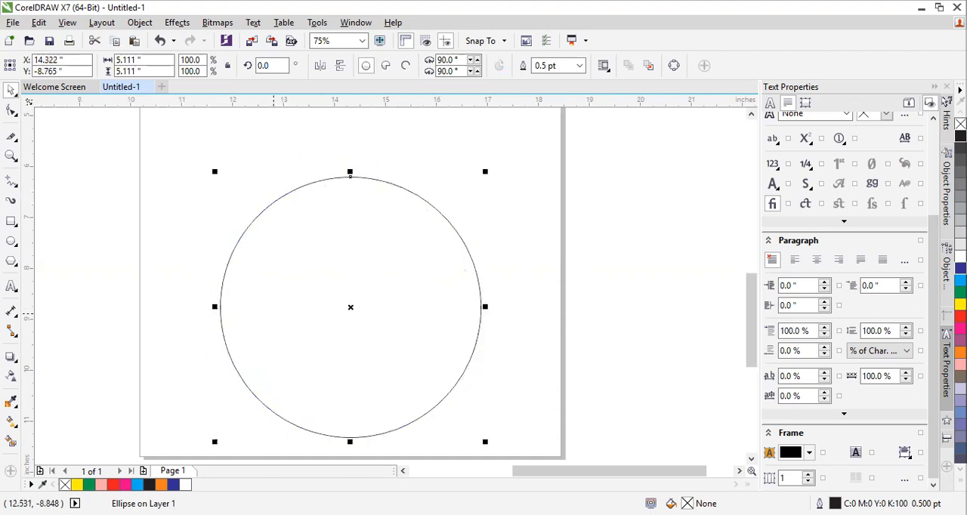
pyautogui.scroll(-2, 189, 210)
pyautogui.scroll(-1, 151, 207)
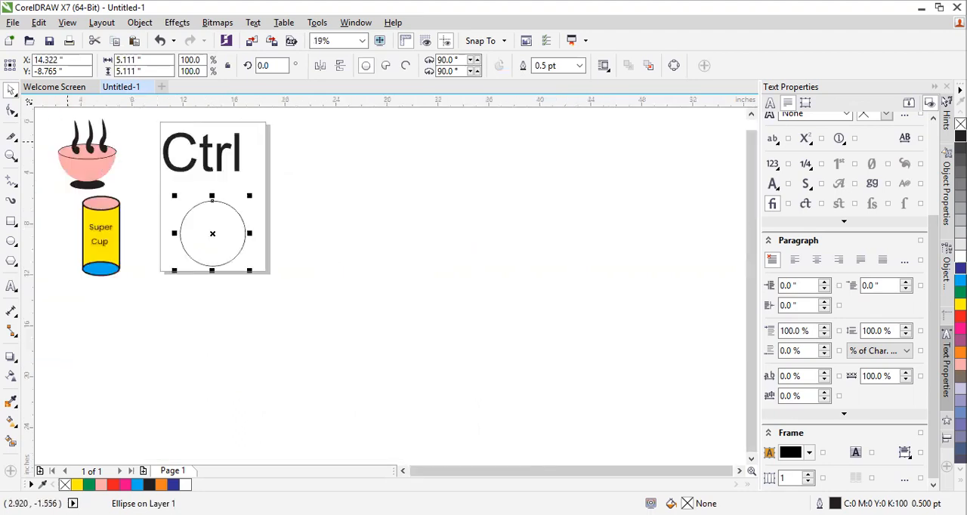
pyautogui.scroll(1, 68, 136)
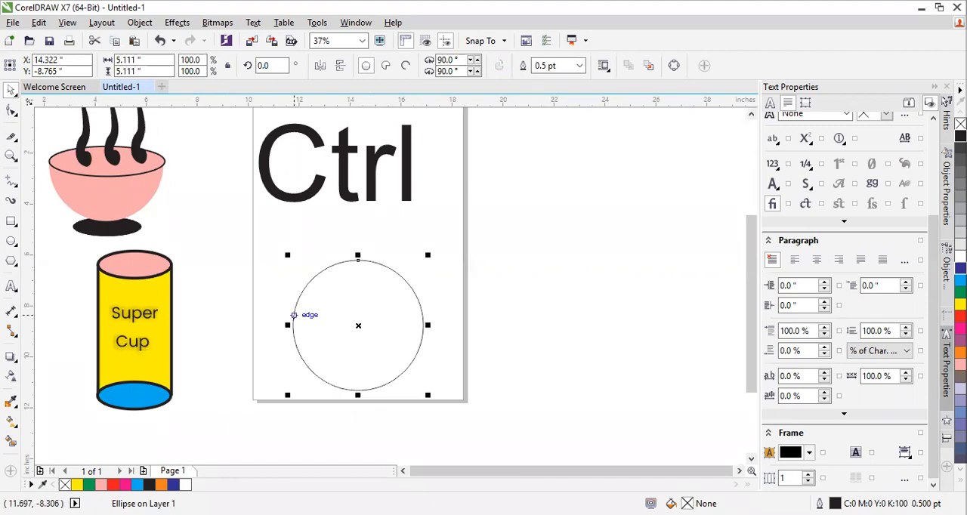
pyautogui.scroll(1, 332, 310)
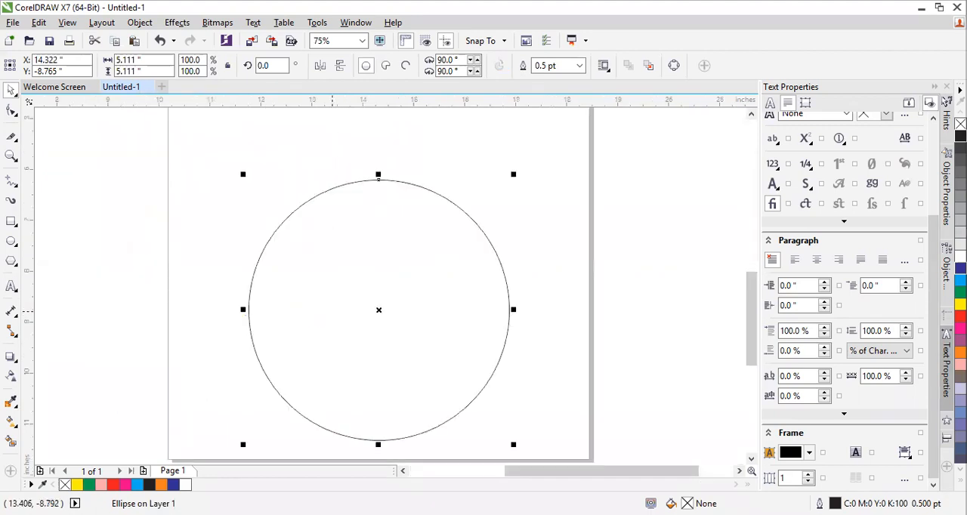
pyautogui.moveTo(321, 288); pyautogui.dragTo(315, 247)
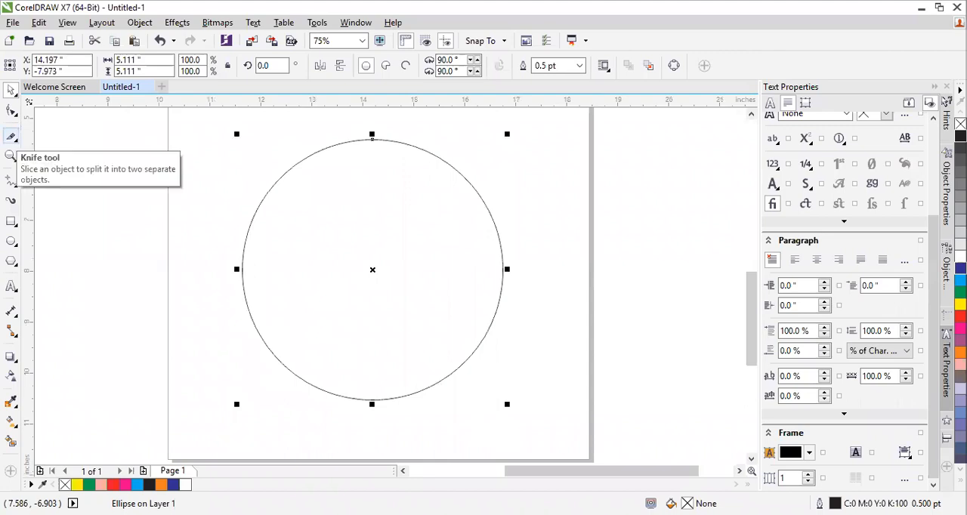
# Activate the Crop tool and the Knife tool in turn and reselect the circle
pyautogui.click(12, 136)
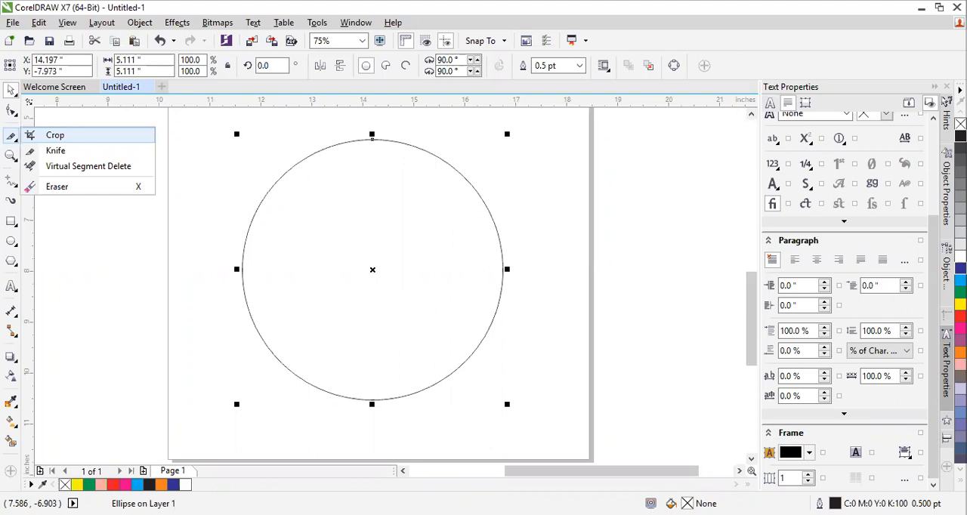
pyautogui.click(53, 136)
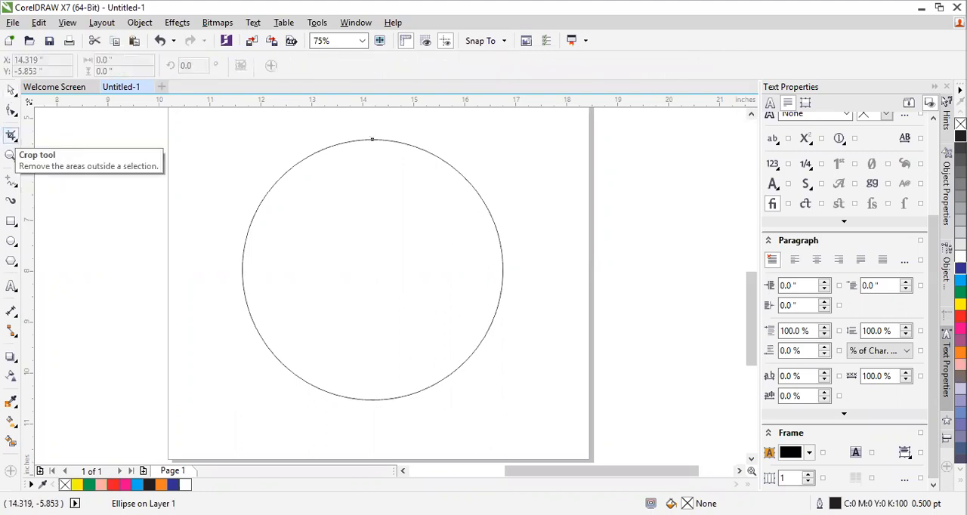
pyautogui.click(11, 137)
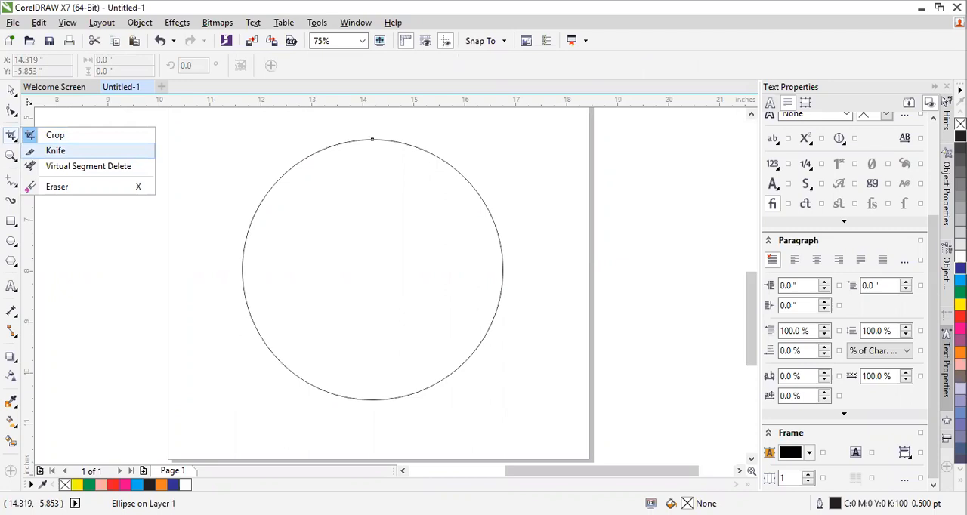
pyautogui.click(56, 150)
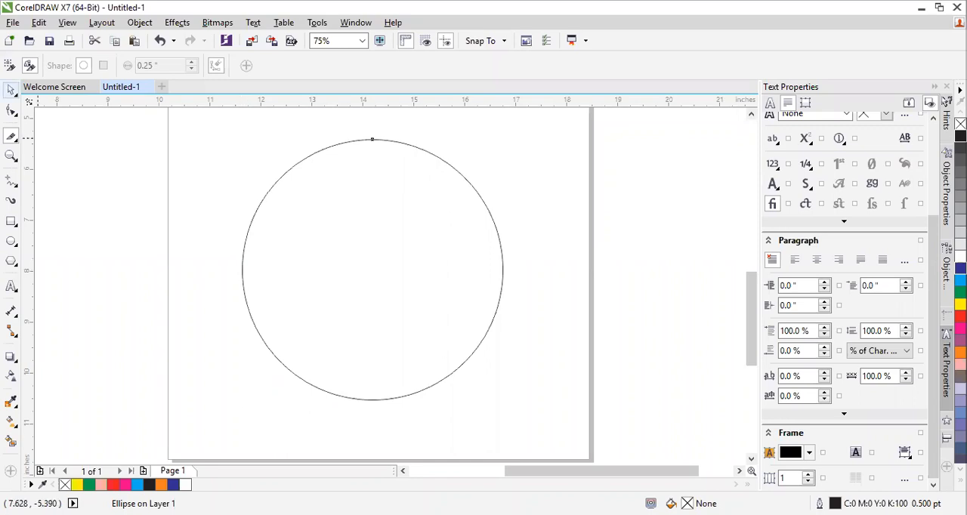
pyautogui.click(11, 89)
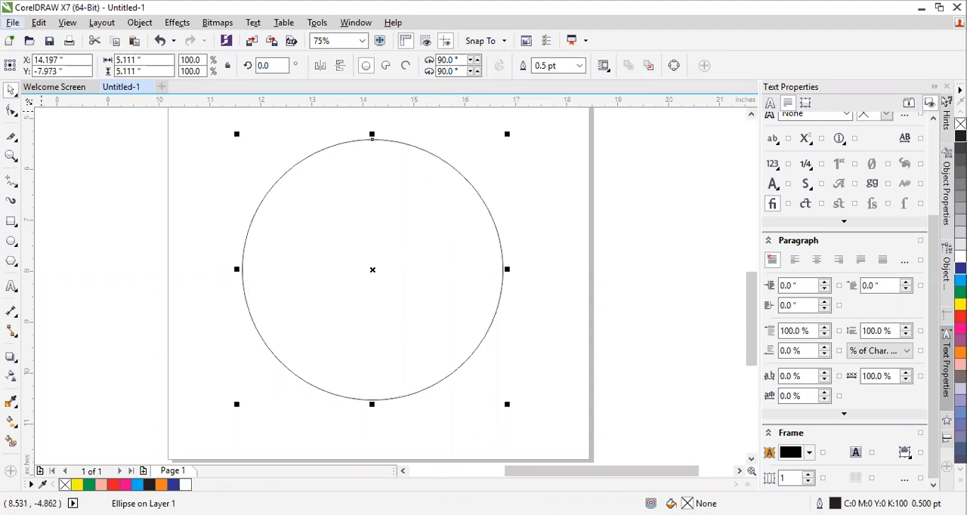
# View the measurement units offered for a new document and cancel creating it
pyautogui.hotkey('ctrl', 'n')
pyautogui.click(502, 176)
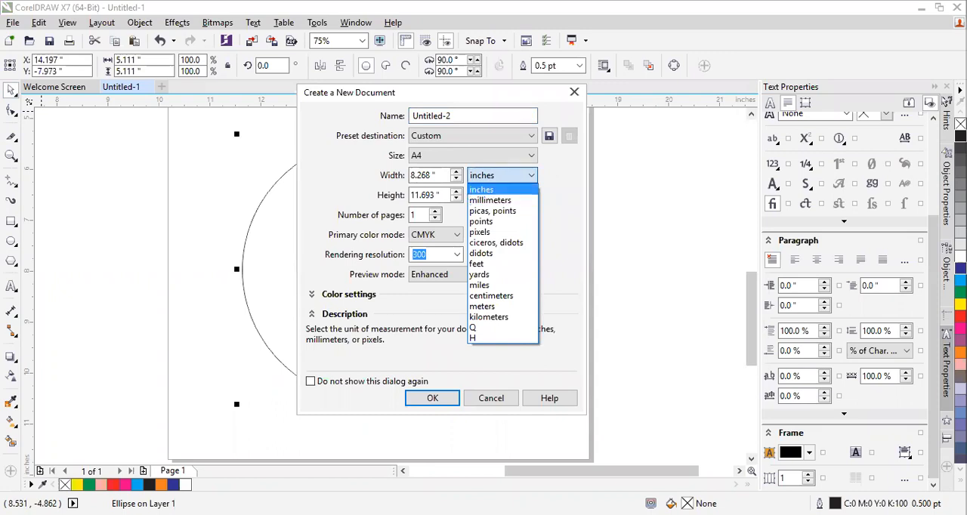
pyautogui.press('Escape')
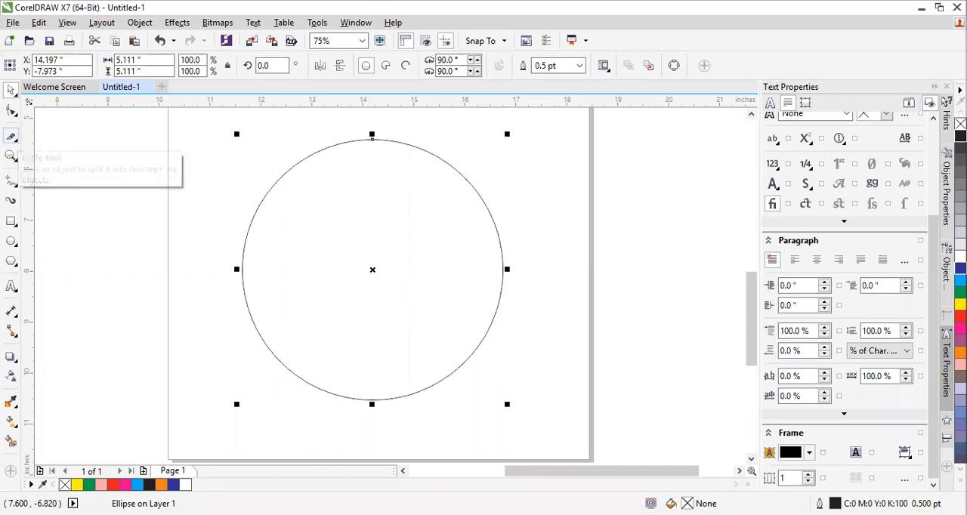
# Place a horizontal and a vertical guideline crossing at the centre of the circle
pyautogui.click(13, 138)
pyautogui.click(130, 99)
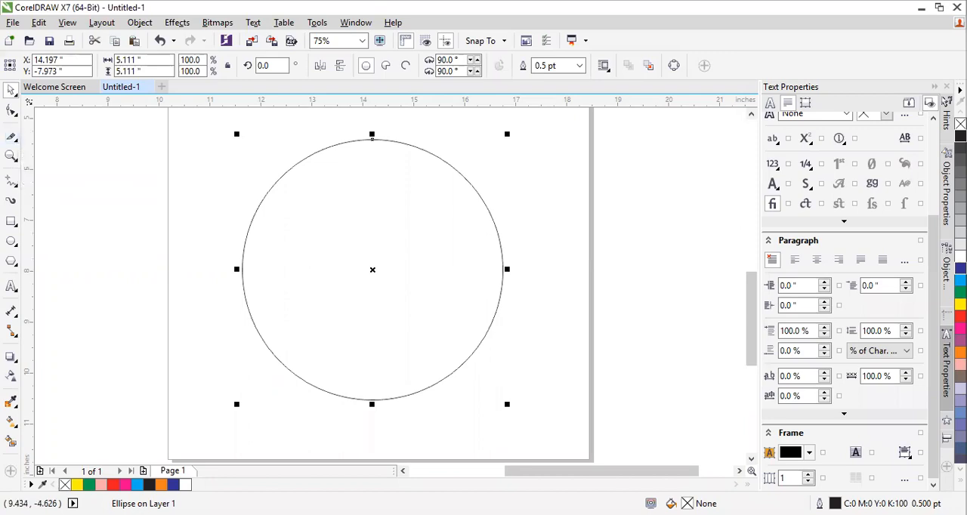
pyautogui.moveTo(130, 101); pyautogui.dragTo(406, 270)
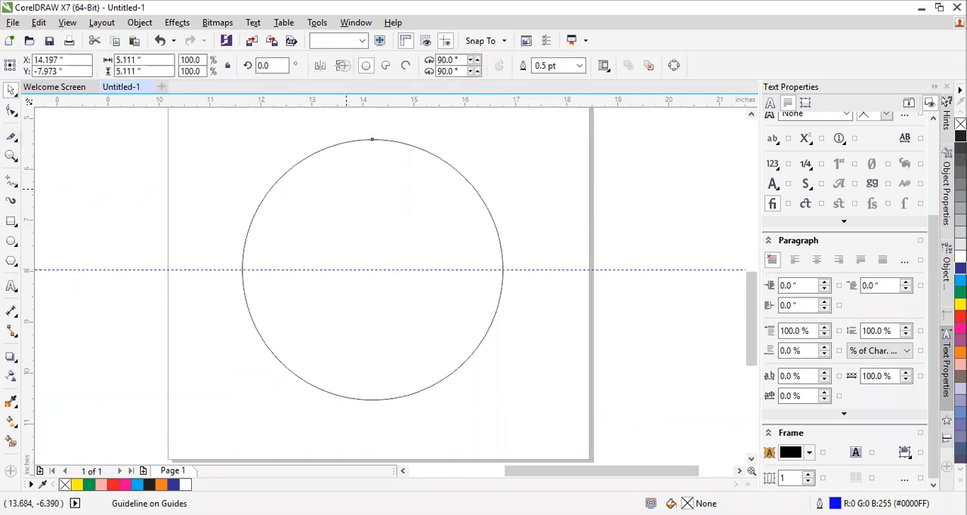
pyautogui.click(347, 189)
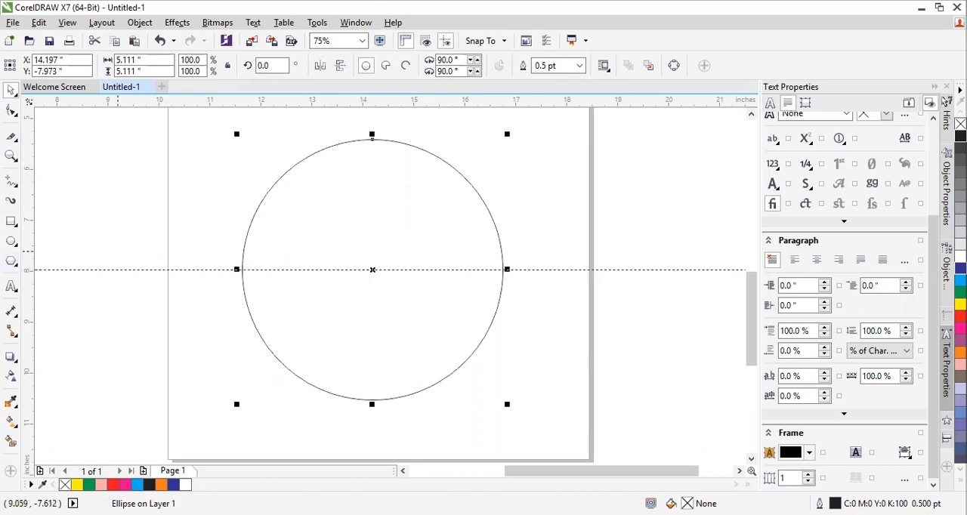
pyautogui.moveTo(359, 254); pyautogui.dragTo(373, 255)
pyautogui.click(419, 160)
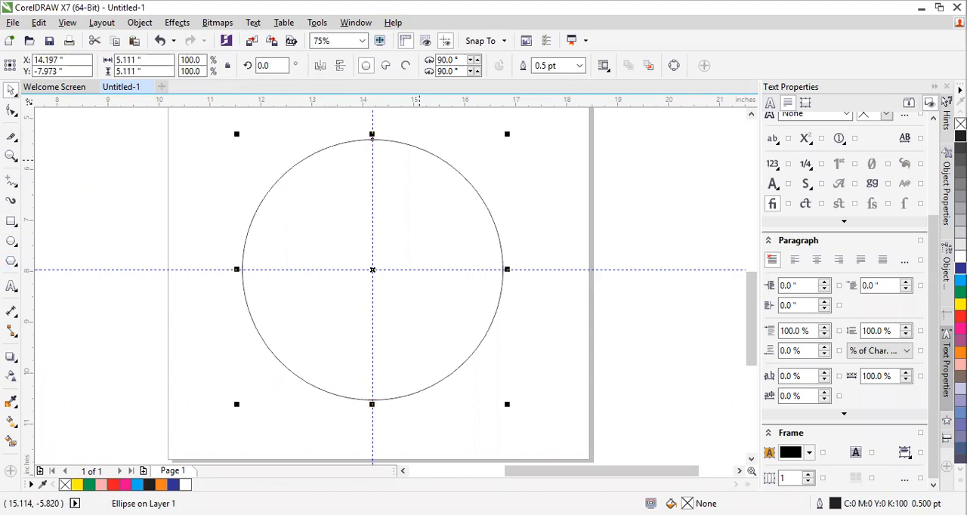
# Delete the circle and both the horizontal and vertical guidelines
pyautogui.press('Delete')
pyautogui.click(523, 270)
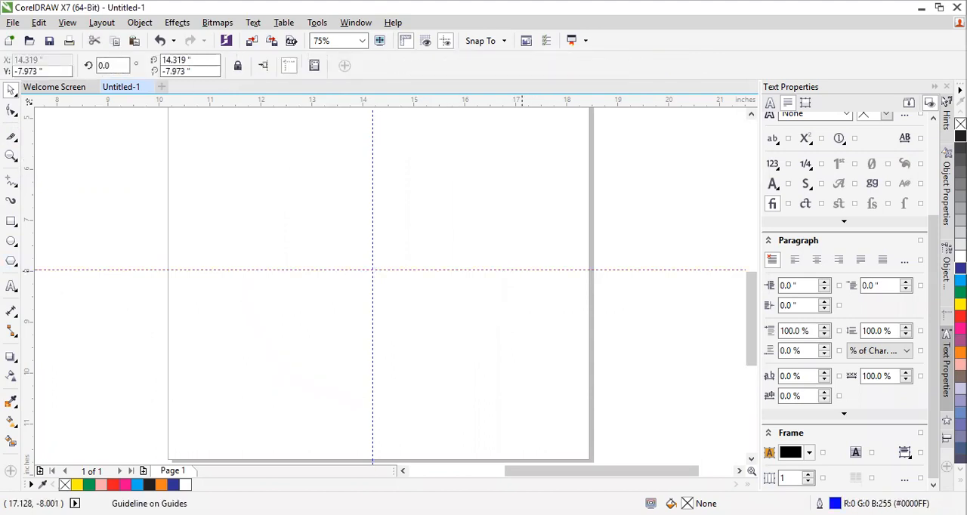
pyautogui.press('Delete')
pyautogui.click(373, 210)
pyautogui.press('Delete')
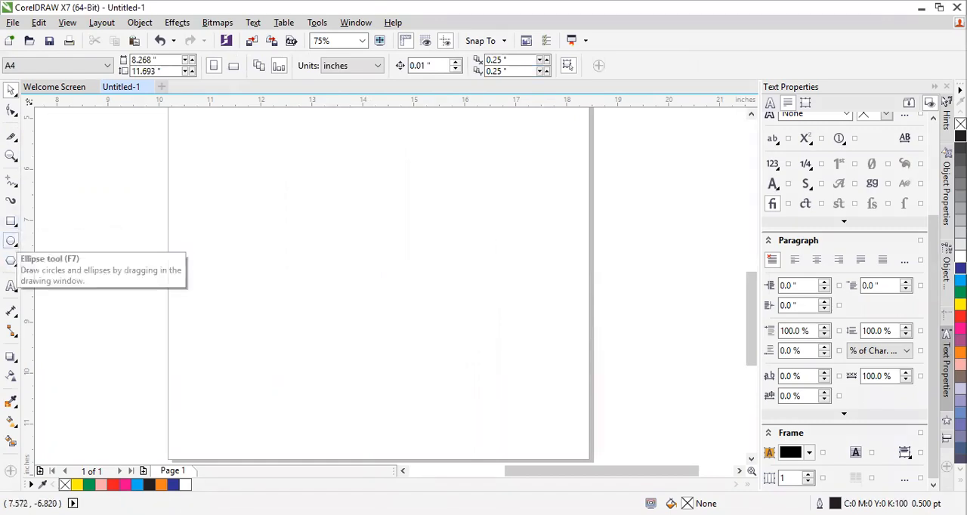
# Draw a perfect circle about 4.78 inches in diameter on the lower half of the empty page area
pyautogui.click(14, 243)
pyautogui.click(58, 240)
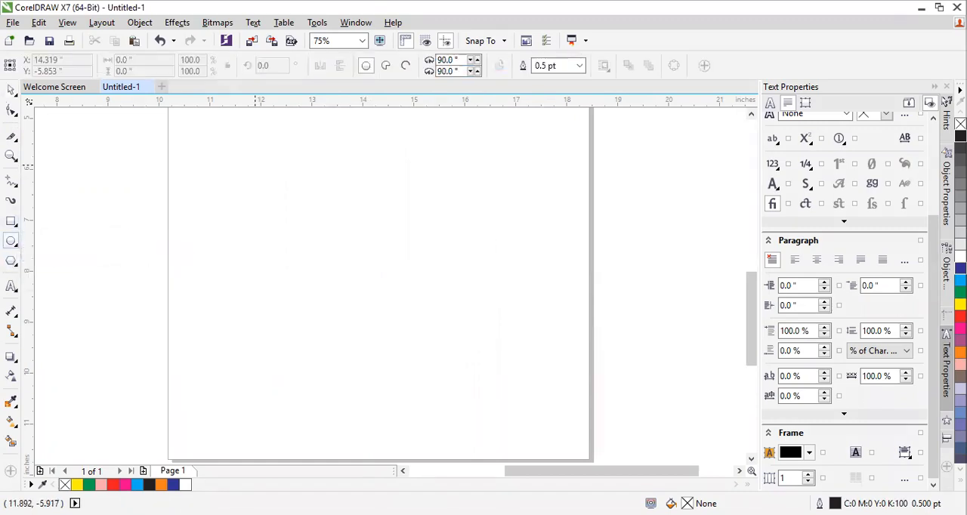
pyautogui.moveTo(261, 164); pyautogui.dragTo(506, 399)
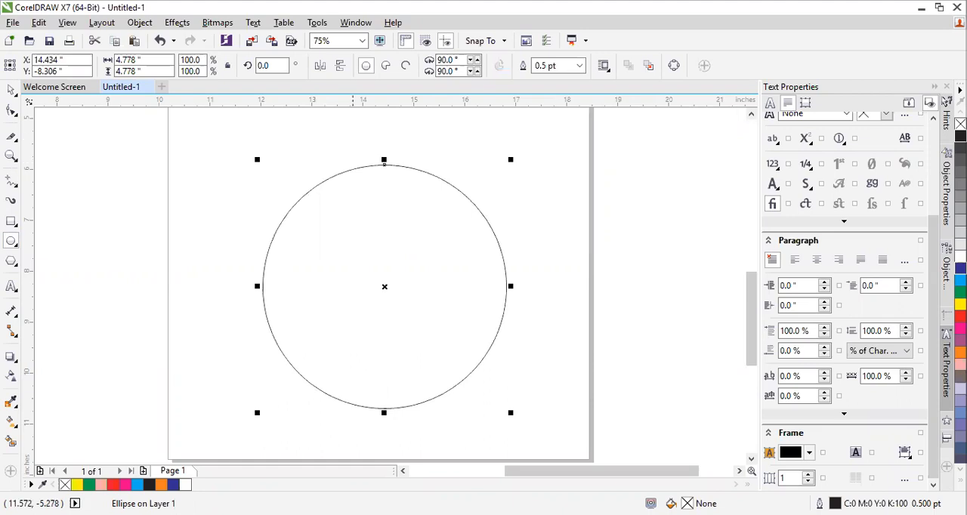
# Place a horizontal guideline and a vertical guideline at about X 14.45 inches through the centre of the circle
pyautogui.click(11, 90)
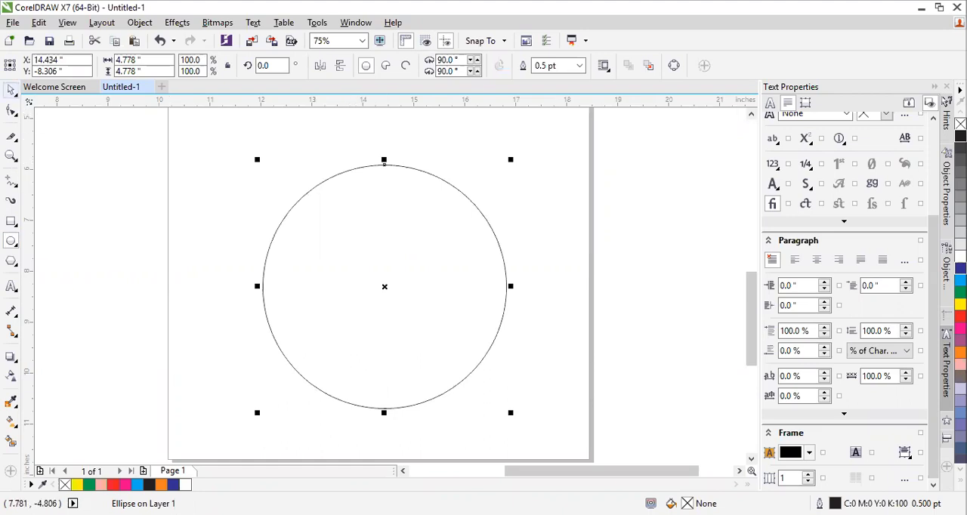
pyautogui.moveTo(367, 105); pyautogui.dragTo(423, 289)
pyautogui.click(394, 221)
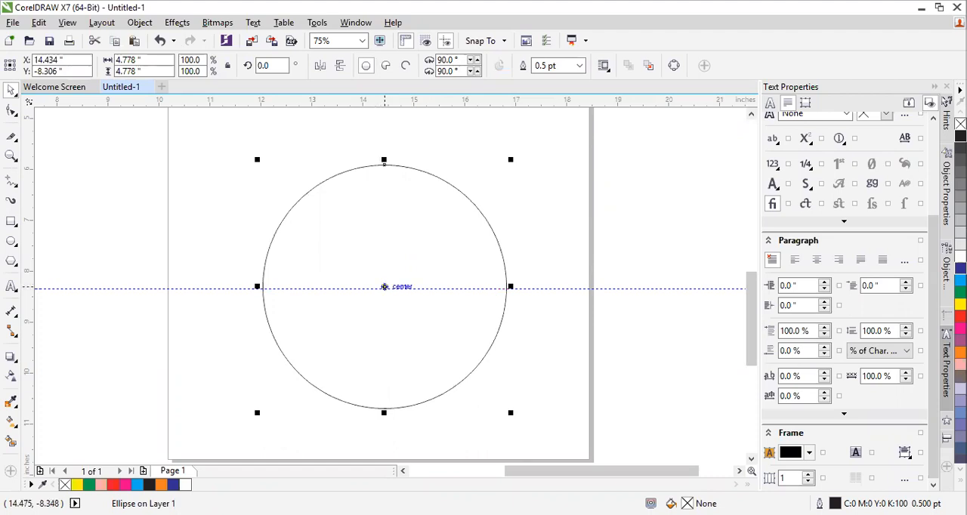
pyautogui.click(384, 288)
pyautogui.click(532, 157)
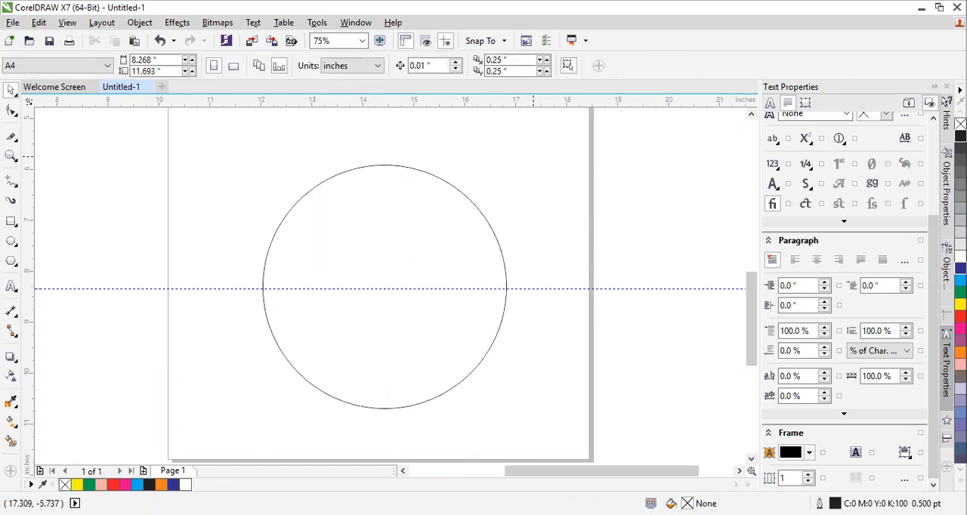
pyautogui.click(322, 259)
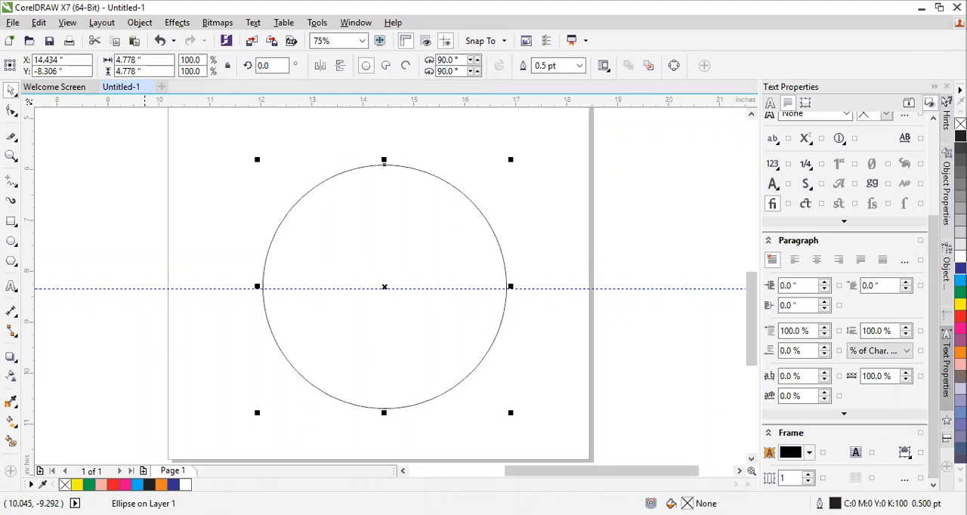
pyautogui.moveTo(30, 298); pyautogui.dragTo(386, 337)
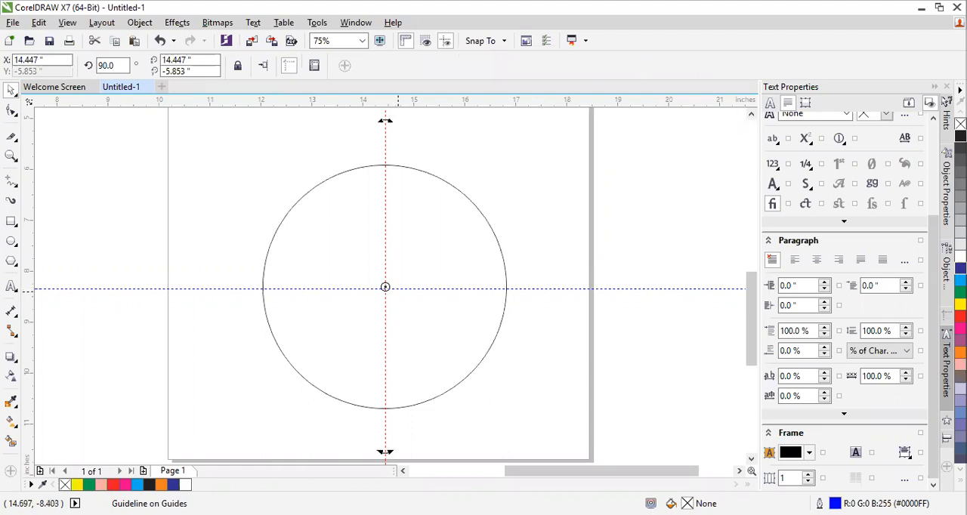
# Slice the circle horizontally in half with the Knife tool, cutting between its two side quadrant points
pyautogui.click(385, 287)
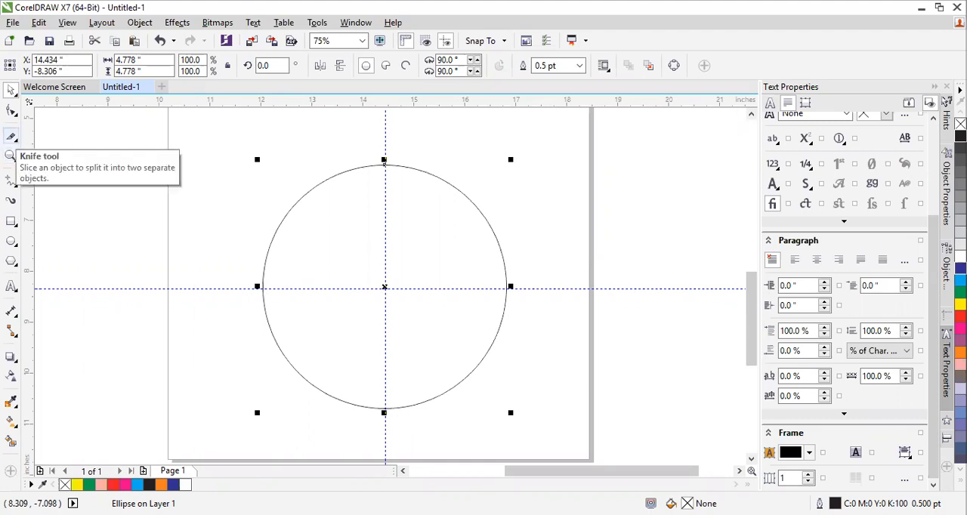
pyautogui.click(10, 137)
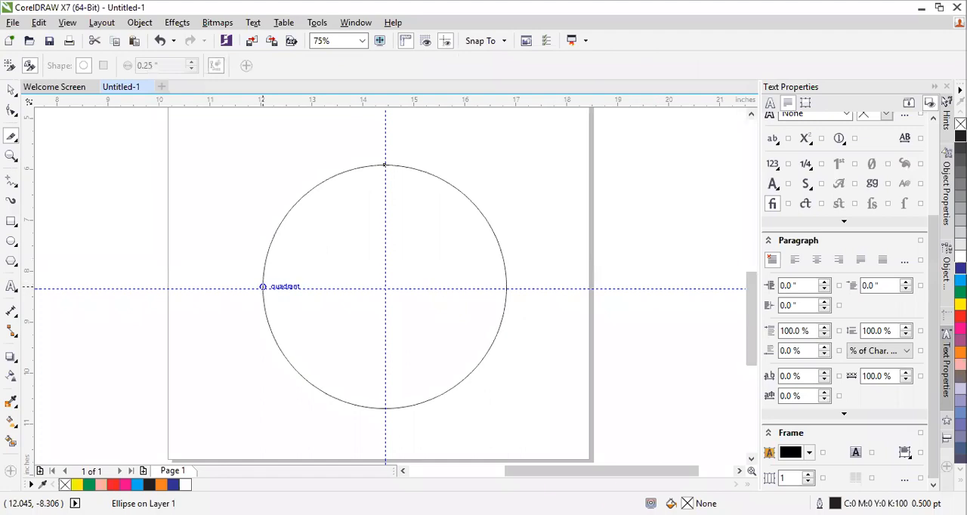
pyautogui.scroll(2, 262, 288)
pyautogui.scroll(-3, 273, 284)
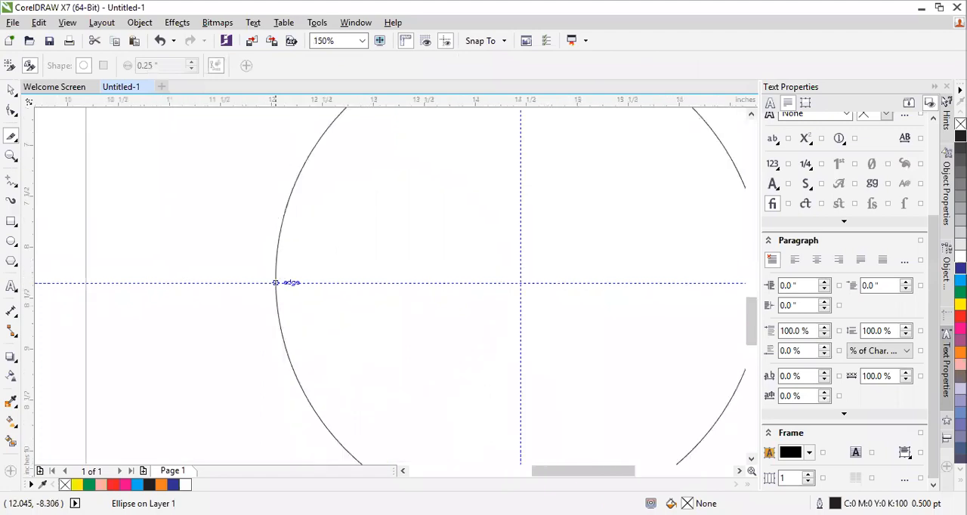
pyautogui.scroll(2, 357, 286)
pyautogui.scroll(-1, 265, 281)
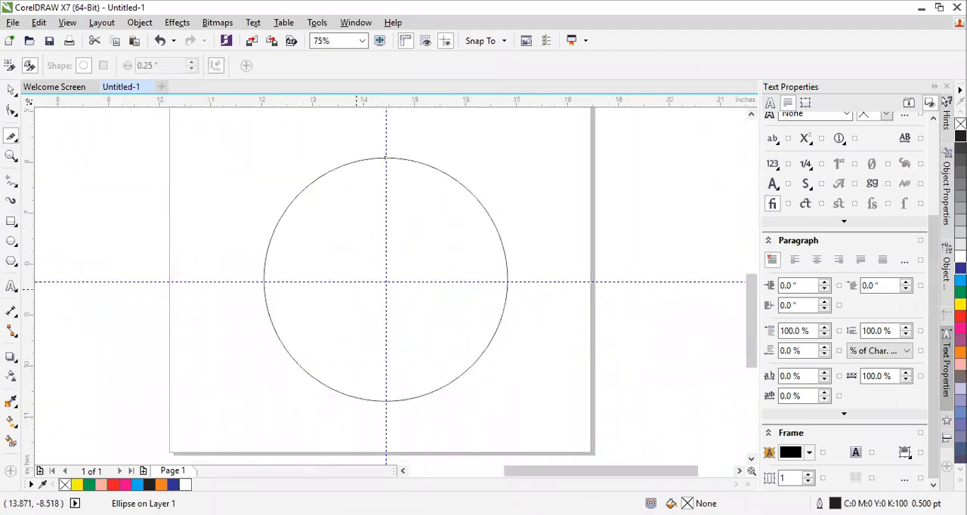
pyautogui.click(264, 279)
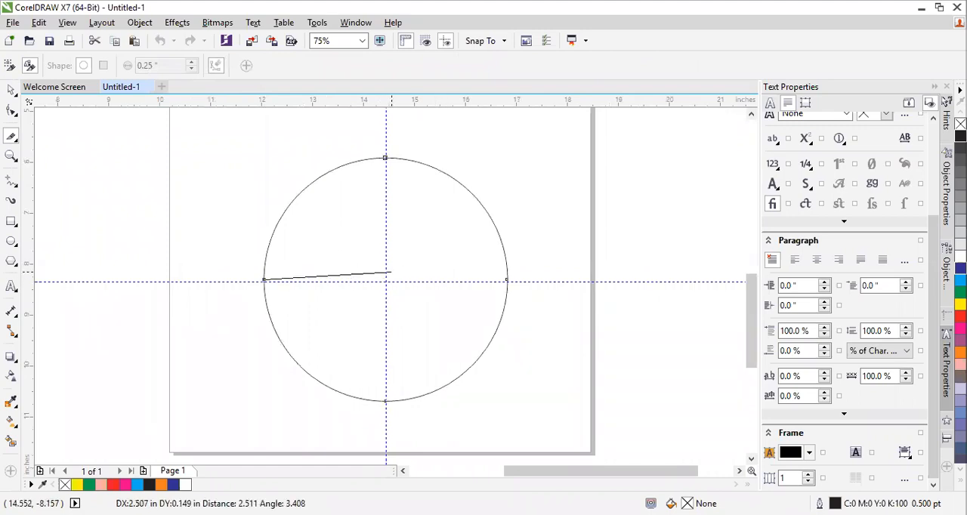
pyautogui.click(386, 280)
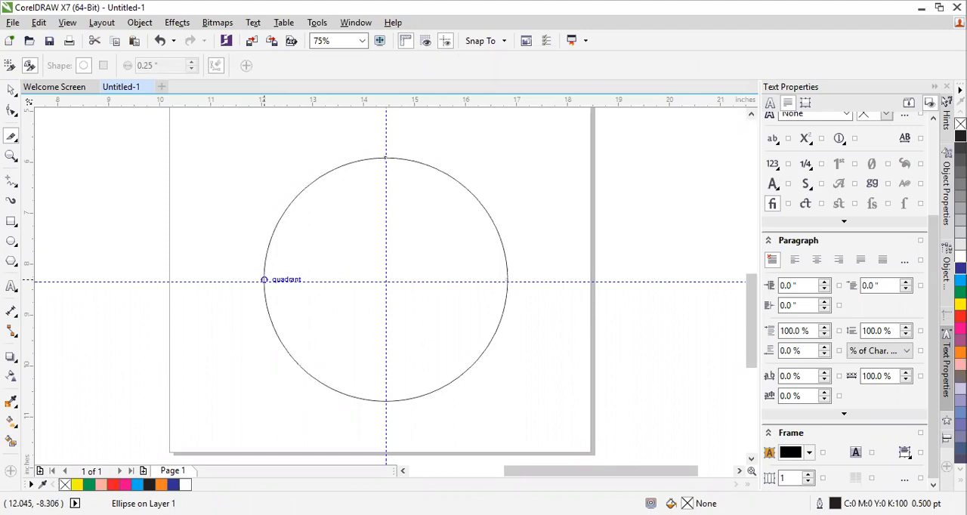
pyautogui.moveTo(264, 280); pyautogui.dragTo(506, 280)
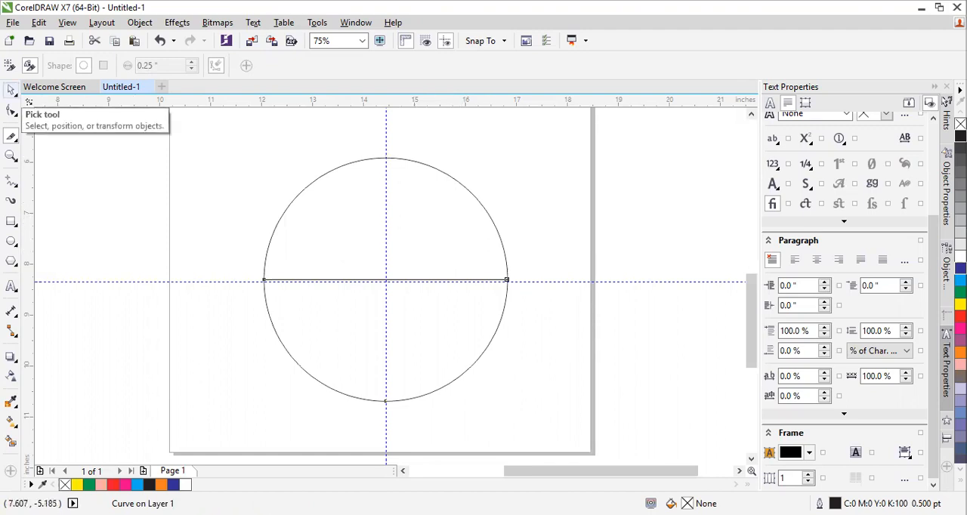
# Select the upper half of the sliced circle and delete it, keeping the lower half
pyautogui.click(11, 90)
pyautogui.click(313, 213)
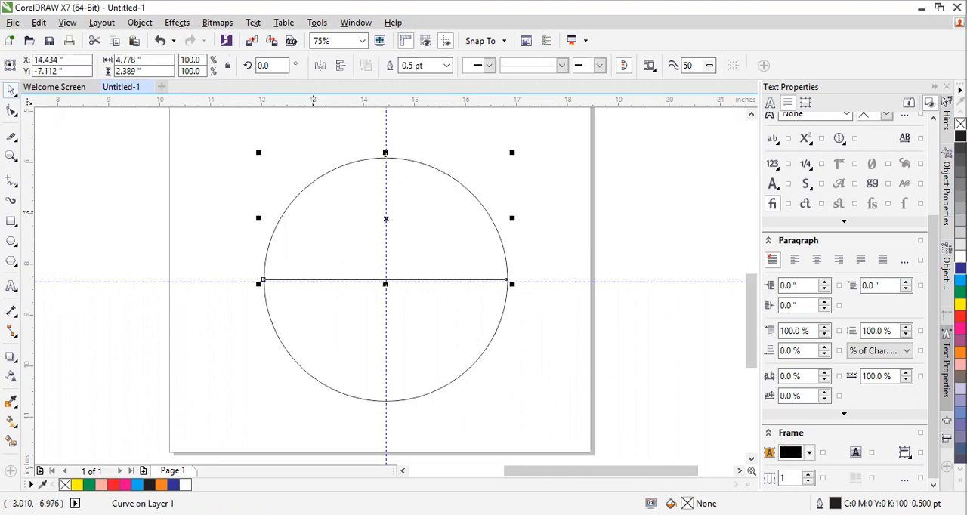
pyautogui.click(326, 314)
pyautogui.click(332, 239)
pyautogui.click(342, 331)
pyautogui.click(340, 210)
pyautogui.press('Delete')
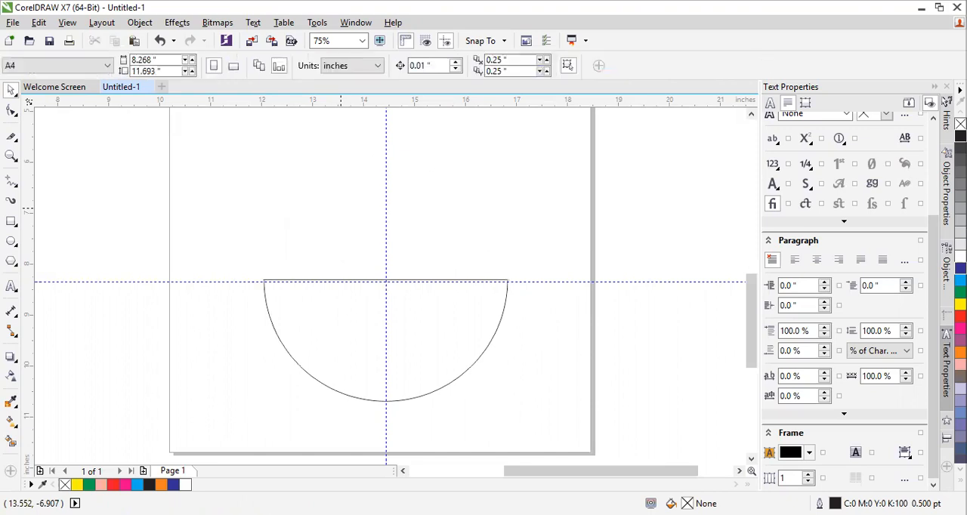
# Delete the remaining half circle together with the horizontal and vertical guidelines
pyautogui.click(339, 339)
pyautogui.moveTo(339, 339); pyautogui.dragTo(335, 300)
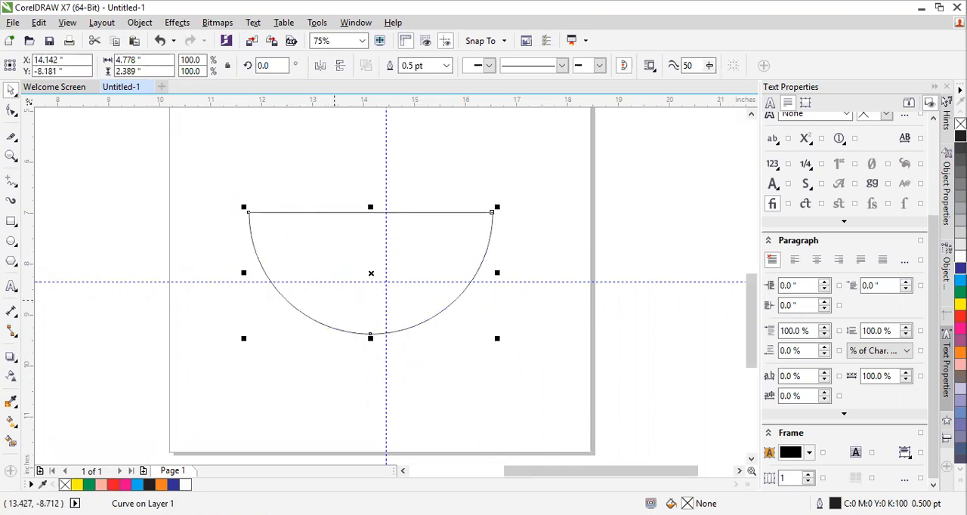
pyautogui.press('Delete')
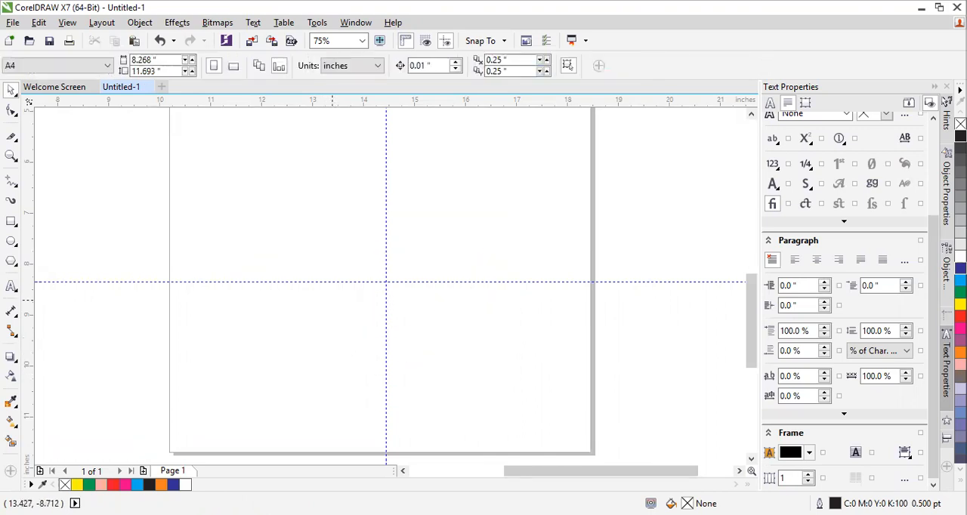
pyautogui.click(311, 282)
pyautogui.press('Delete')
pyautogui.click(385, 254)
pyautogui.press('Delete')
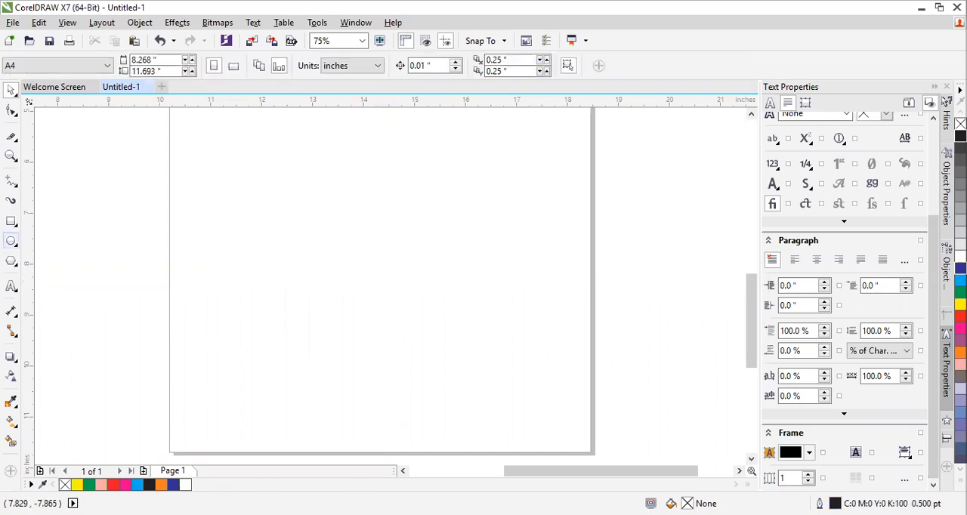
# Draw a perfect circle about 4.51 inches in diameter on the empty lower part of the page
pyautogui.click(11, 241)
pyautogui.moveTo(268, 166); pyautogui.dragTo(498, 397)
pyautogui.press('space')
pyautogui.click(540, 158)
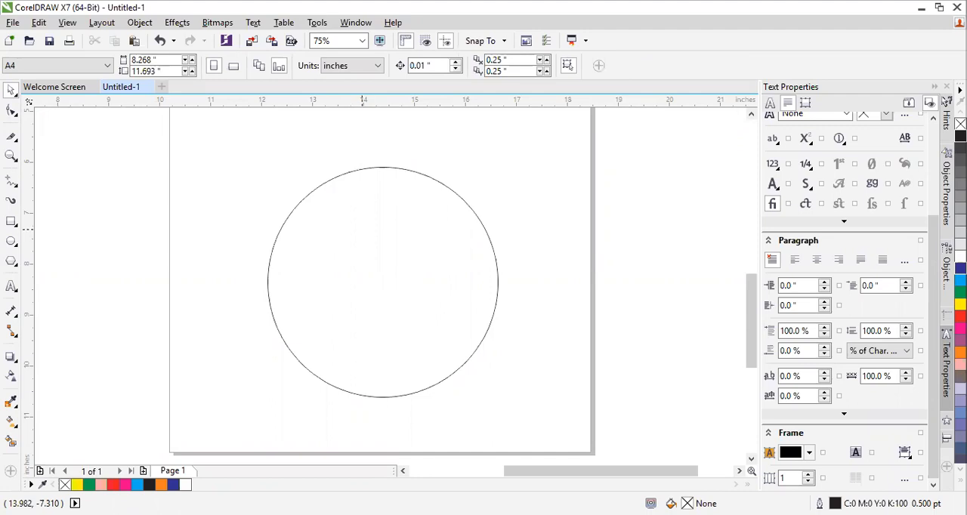
# Place a horizontal guideline at about Y -8.34 inches and a vertical one at about X 14.39 inches through the circle's centre
pyautogui.click(363, 229)
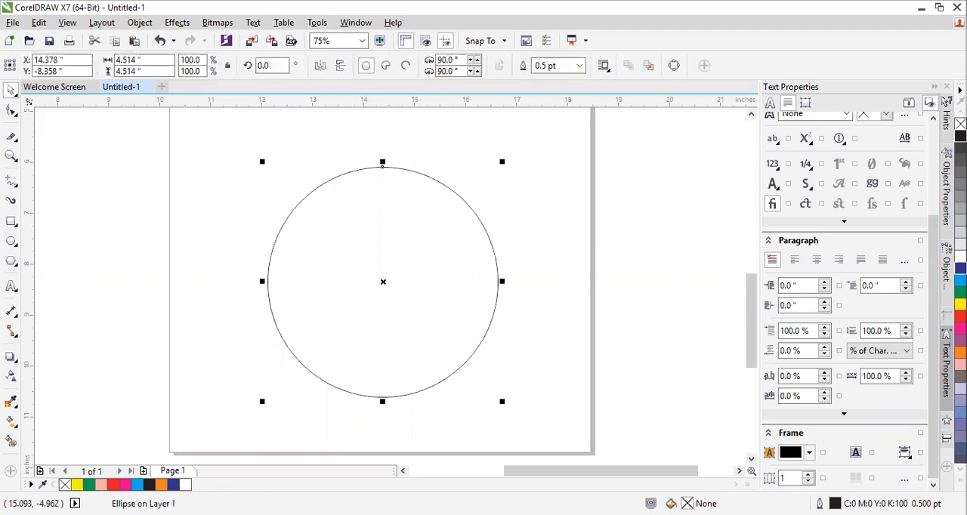
pyautogui.moveTo(418, 100); pyautogui.dragTo(428, 281)
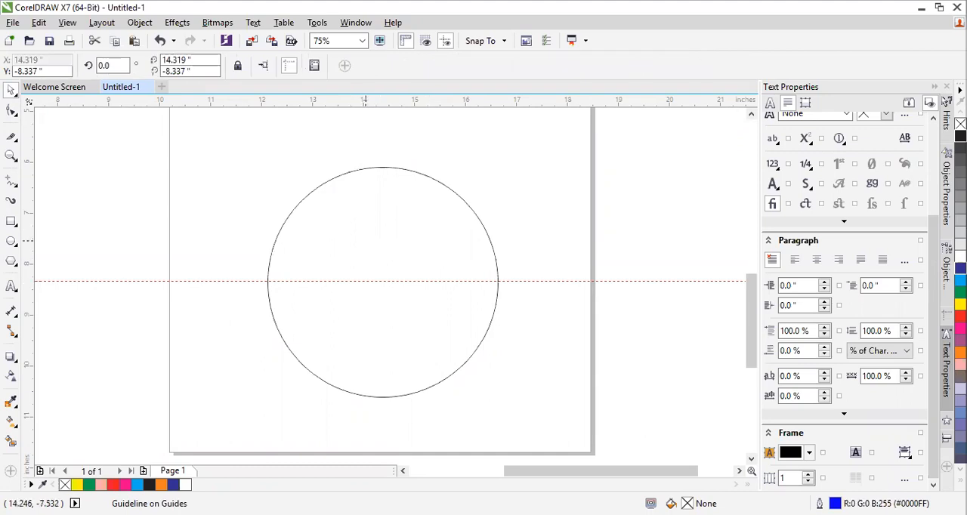
pyautogui.click(360, 228)
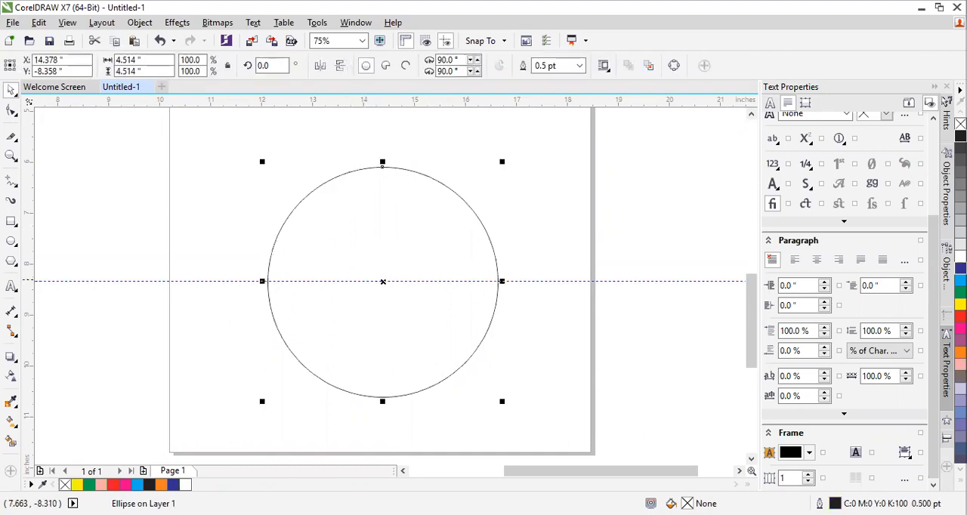
pyautogui.moveTo(69, 278); pyautogui.dragTo(383, 322)
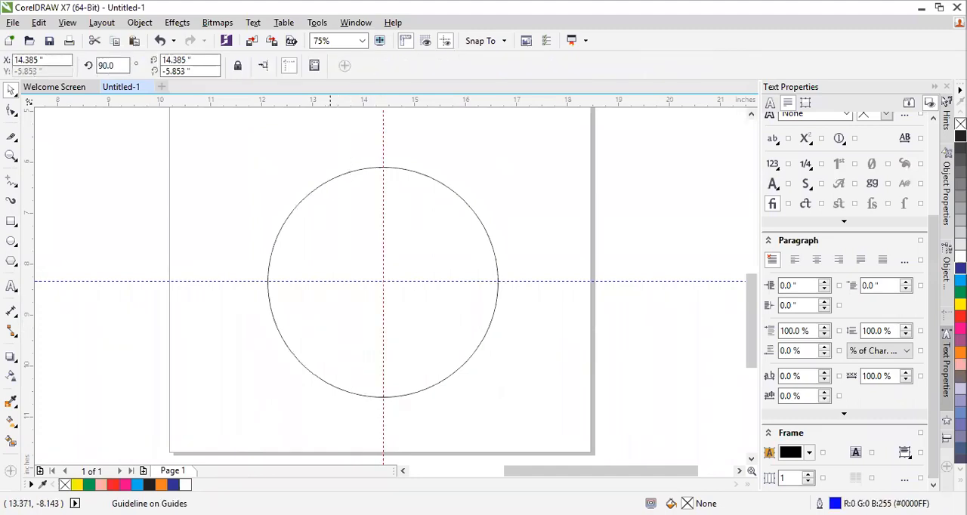
# Slice the circle in half along the horizontal guideline with the Knife tool
pyautogui.click(327, 269)
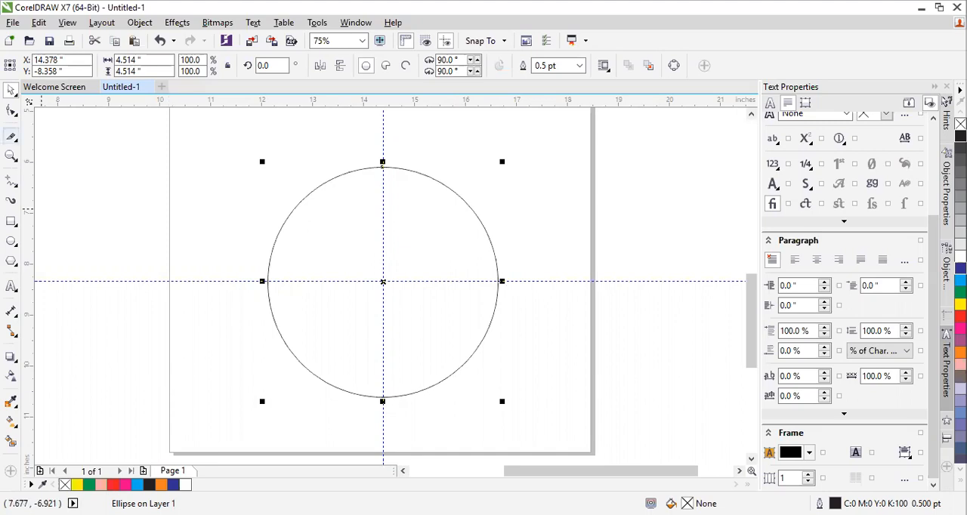
pyautogui.click(11, 136)
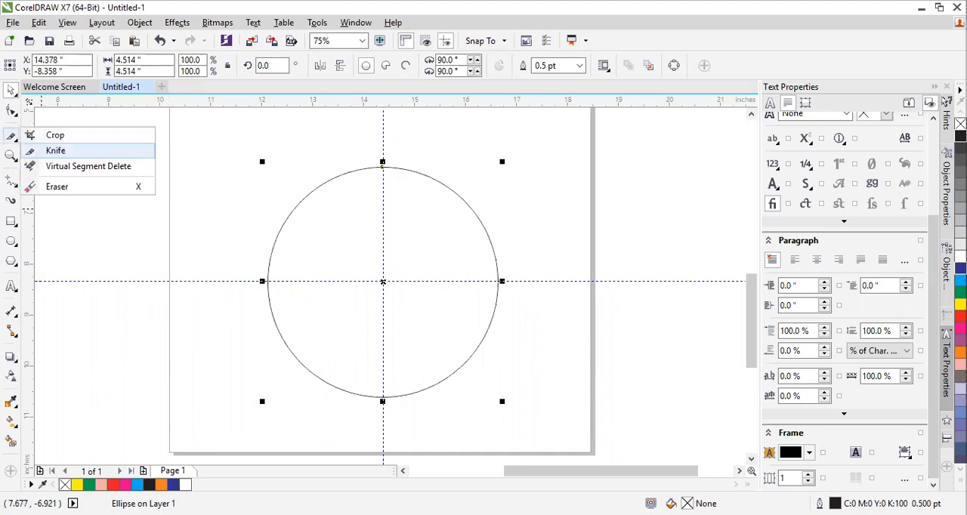
pyautogui.click(55, 151)
pyautogui.moveTo(269, 281); pyautogui.dragTo(498, 281)
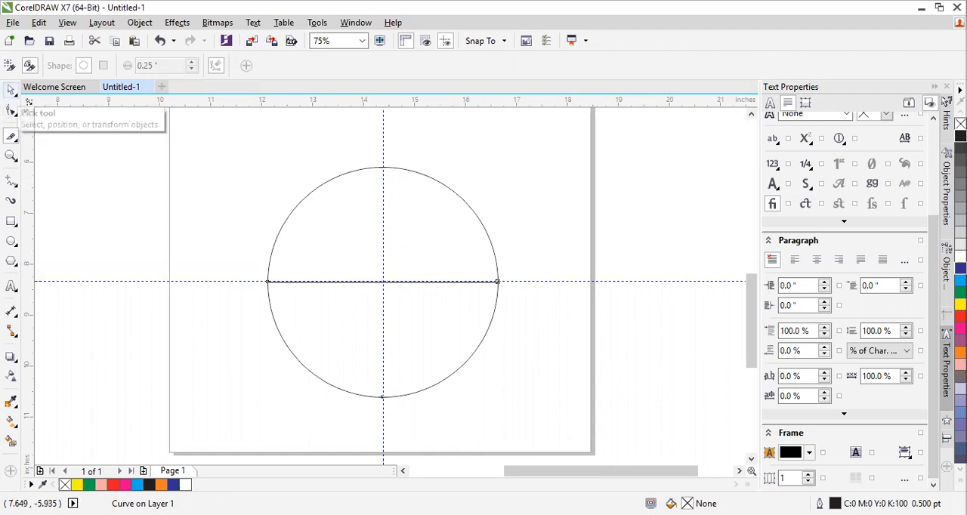
# Select the upper half of the sliced circle and delete it, leaving only the lower half
pyautogui.click(12, 90)
pyautogui.press('Tab')
pyautogui.press('Tab')
pyautogui.press('Tab')
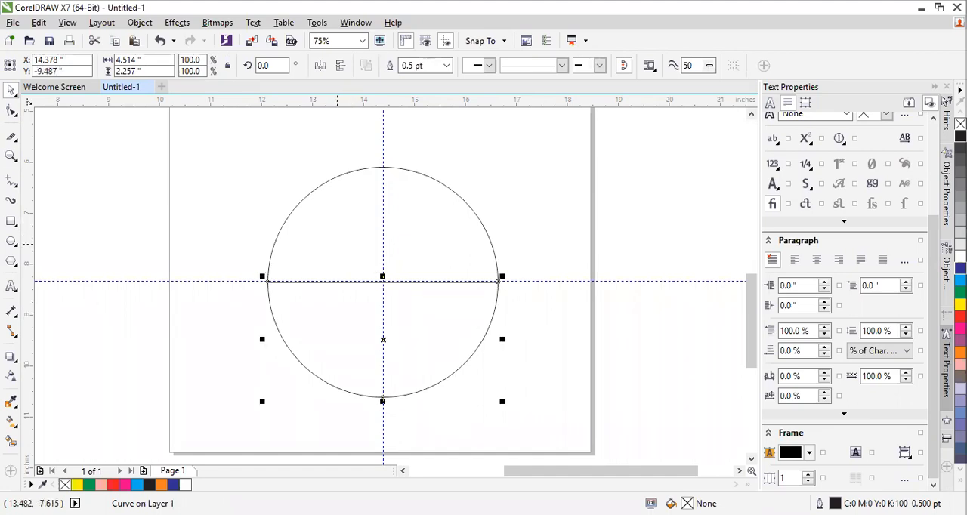
pyautogui.press('Tab')
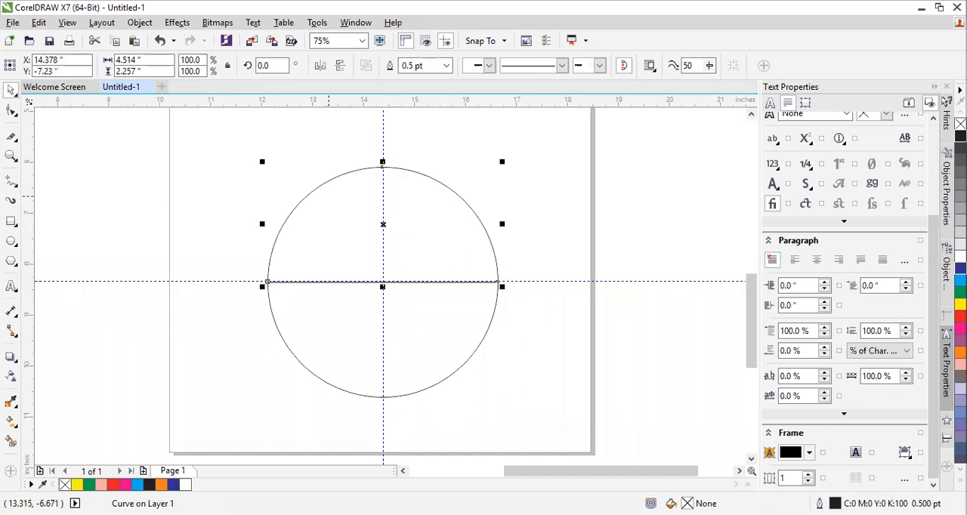
pyautogui.rightClick(330, 281)
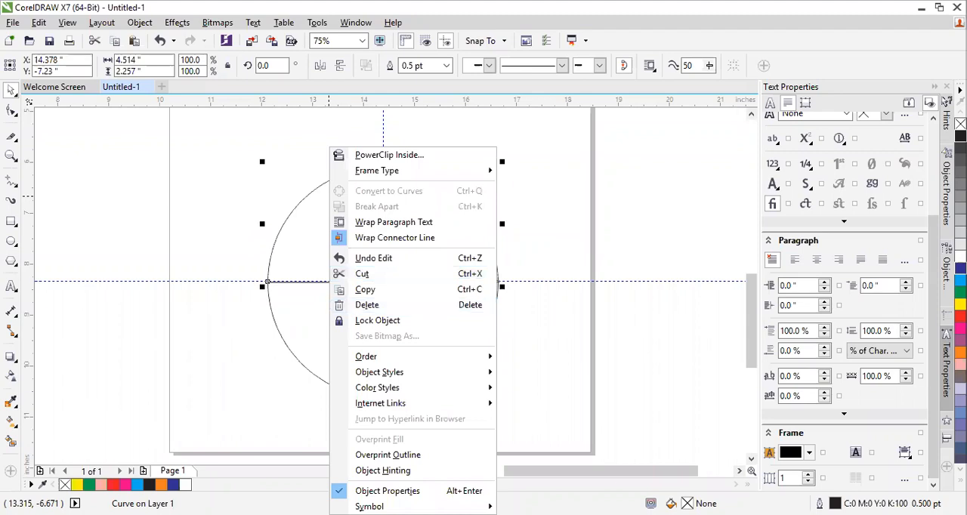
pyautogui.click(433, 208)
pyautogui.click(433, 207)
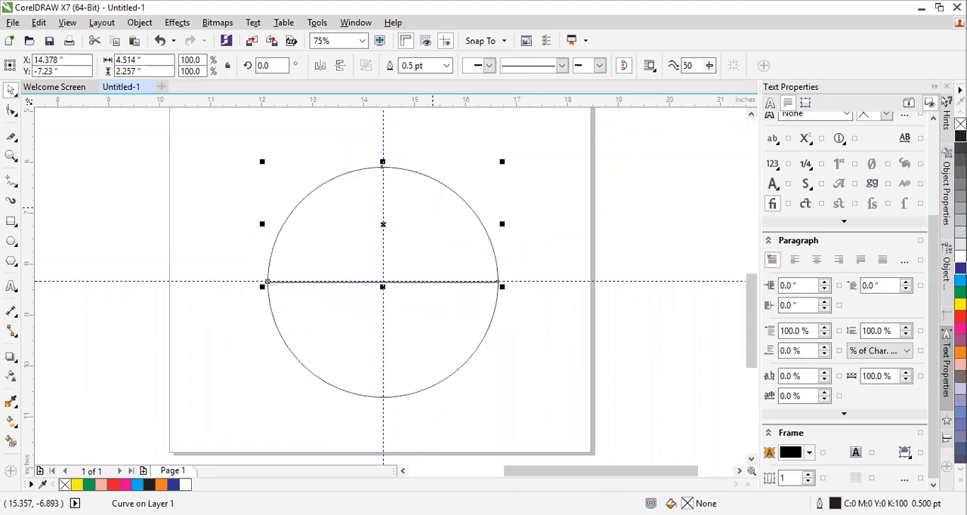
pyautogui.press('Delete')
# Move the half circle up to about X 14.38, Y -9.06 inches, centred on the vertical guideline, and deselect it
pyautogui.click(403, 347)
pyautogui.moveTo(402, 346); pyautogui.dragTo(400, 298)
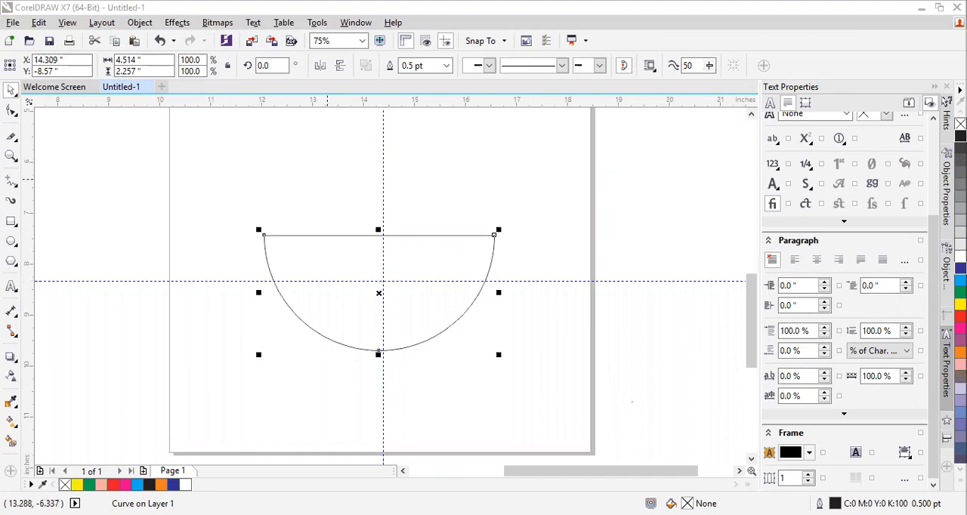
pyautogui.moveTo(336, 262); pyautogui.dragTo(340, 288)
pyautogui.scroll(-2, 222, 232)
pyautogui.scroll(1, 151, 193)
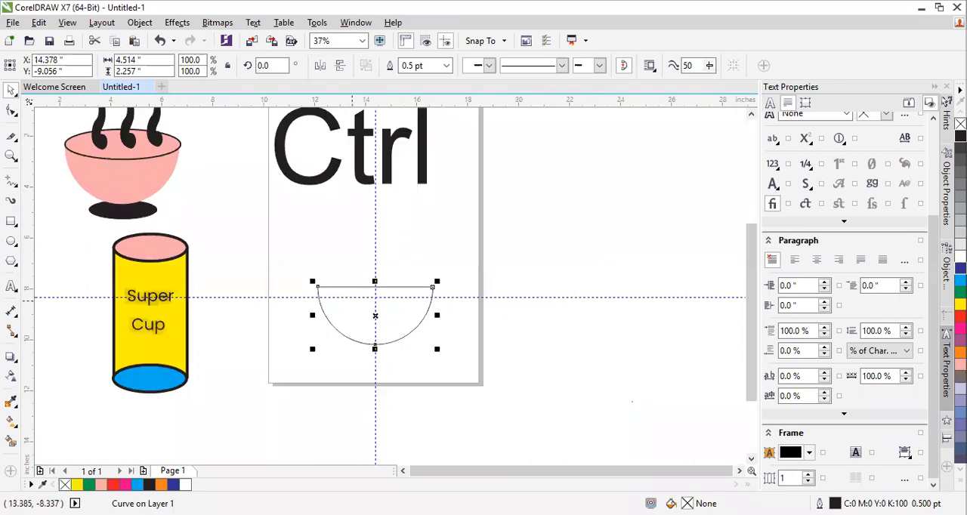
pyautogui.scroll(-1, 189, 147)
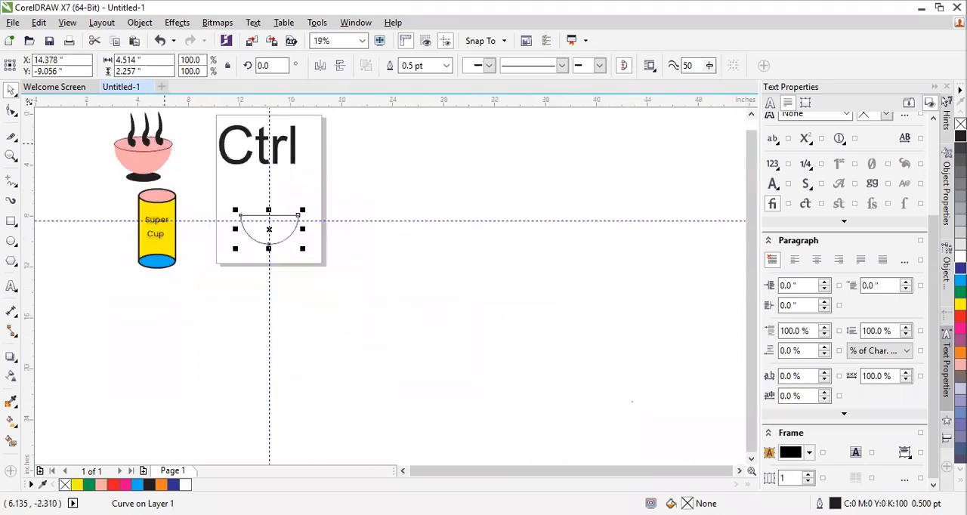
pyautogui.scroll(1, 189, 147)
pyautogui.scroll(1, 372, 318)
pyautogui.scroll(-1, 372, 317)
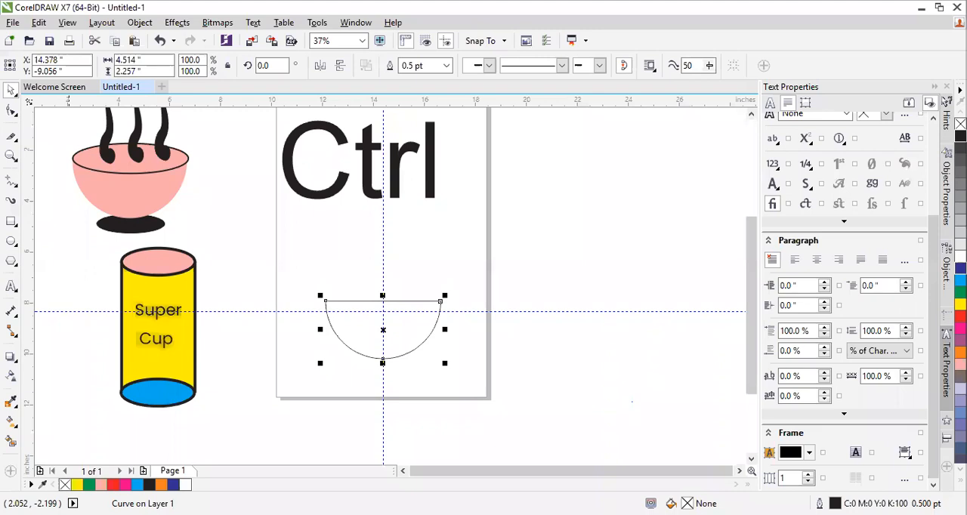
pyautogui.click(477, 325)
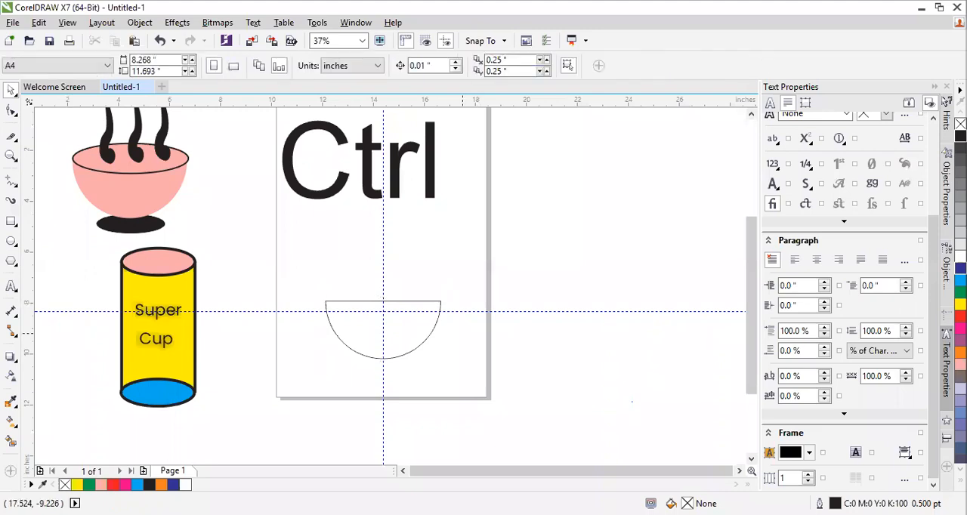
# Draw a wide ellipse about 4.86 by 1.38 inches over the half circle's flat edge for the bowl's rim
pyautogui.scroll(1, 452, 320)
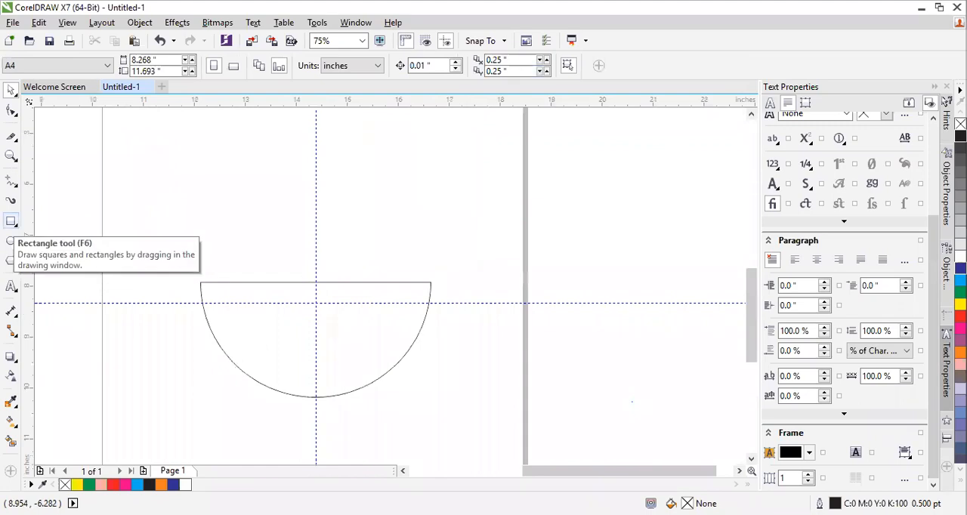
pyautogui.click(11, 240)
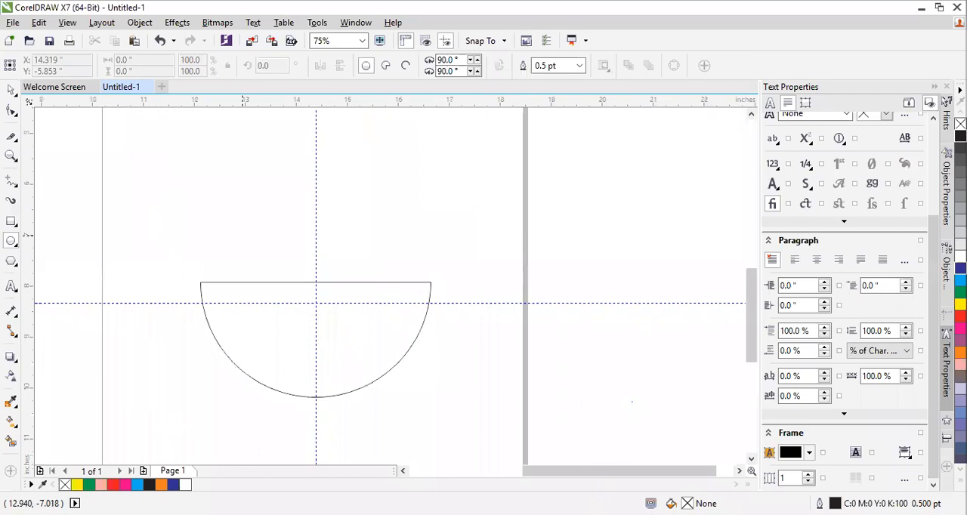
pyautogui.scroll(-3, 292, 290)
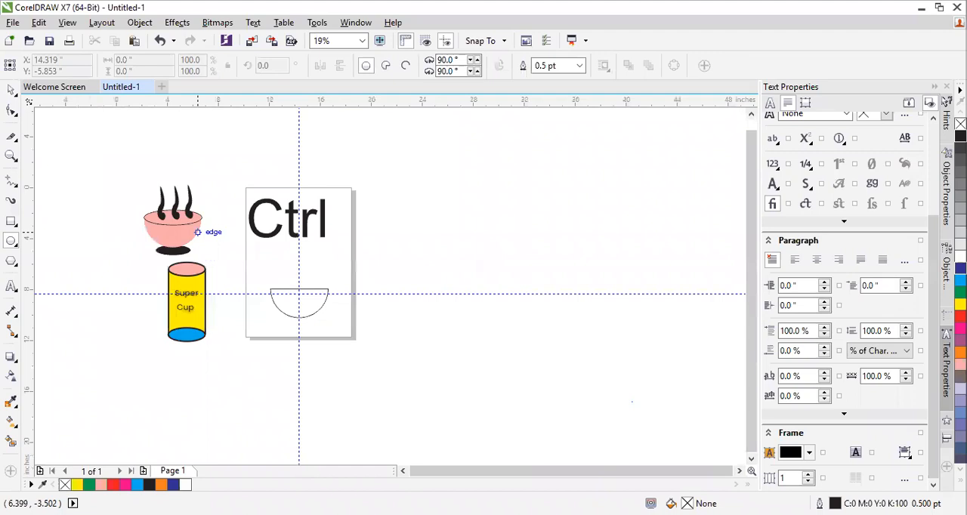
pyautogui.scroll(3, 310, 296)
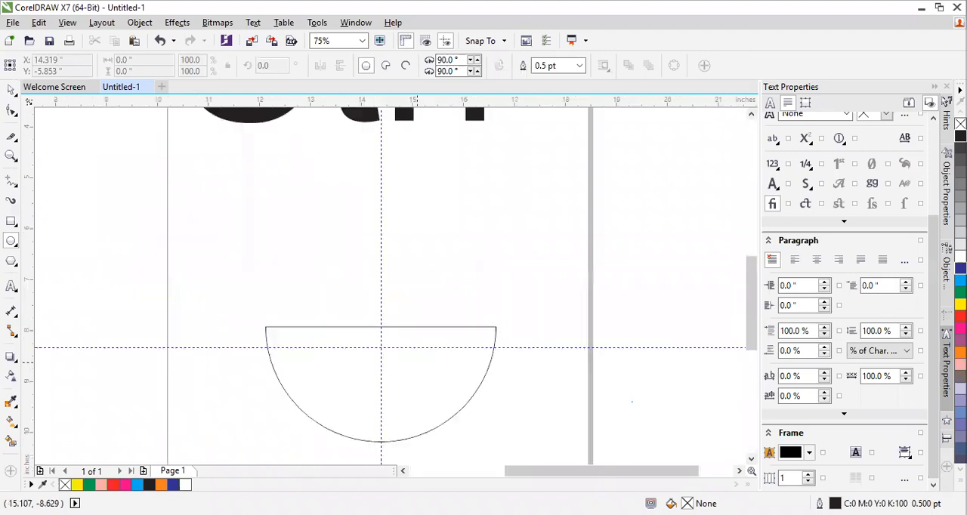
pyautogui.moveTo(255, 282); pyautogui.dragTo(498, 347)
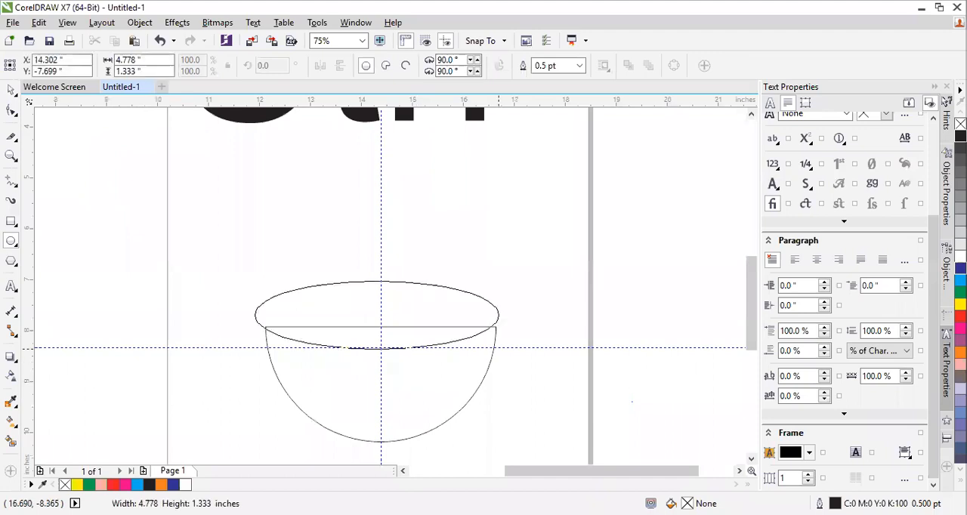
pyautogui.moveTo(499, 347); pyautogui.dragTo(503, 352)
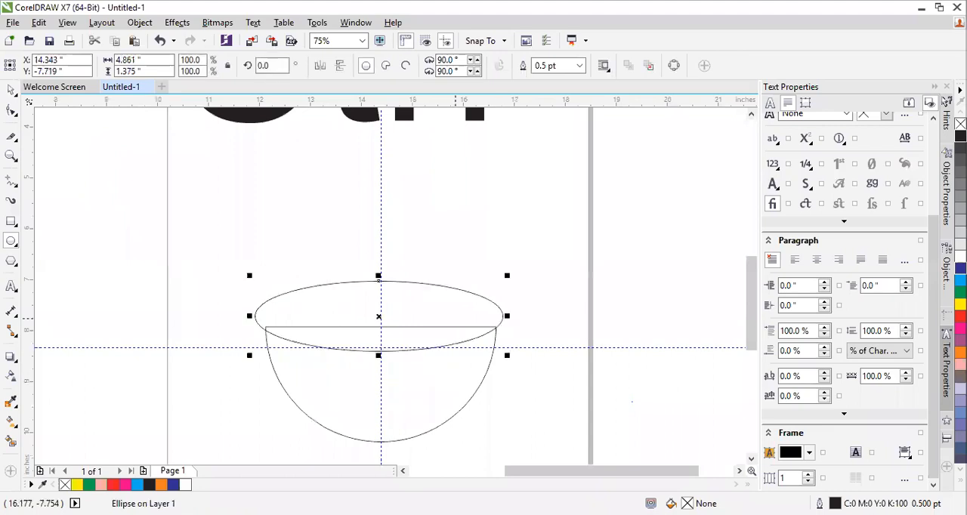
# Fill the half circle and the rim ellipse with orange (C:0 M:60 Y:100 K:0)
pyautogui.press('space')
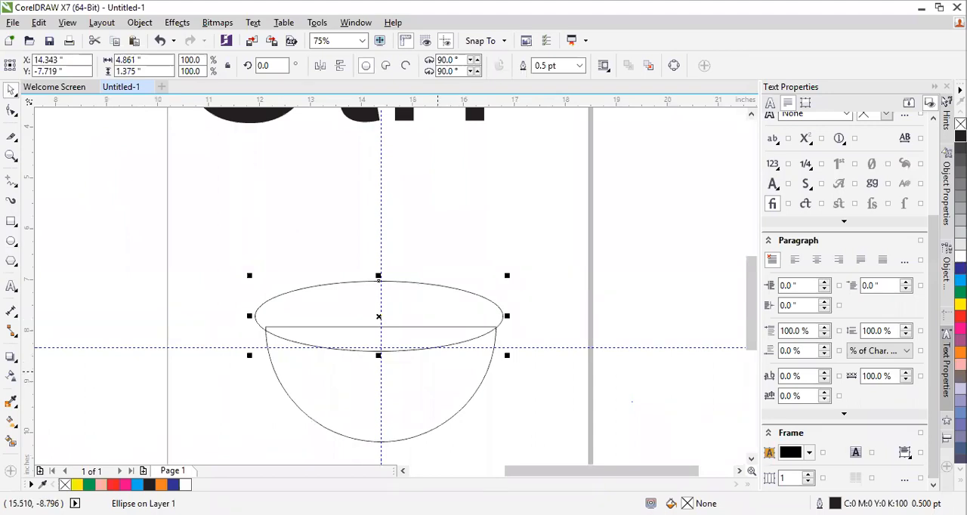
pyautogui.click(438, 372)
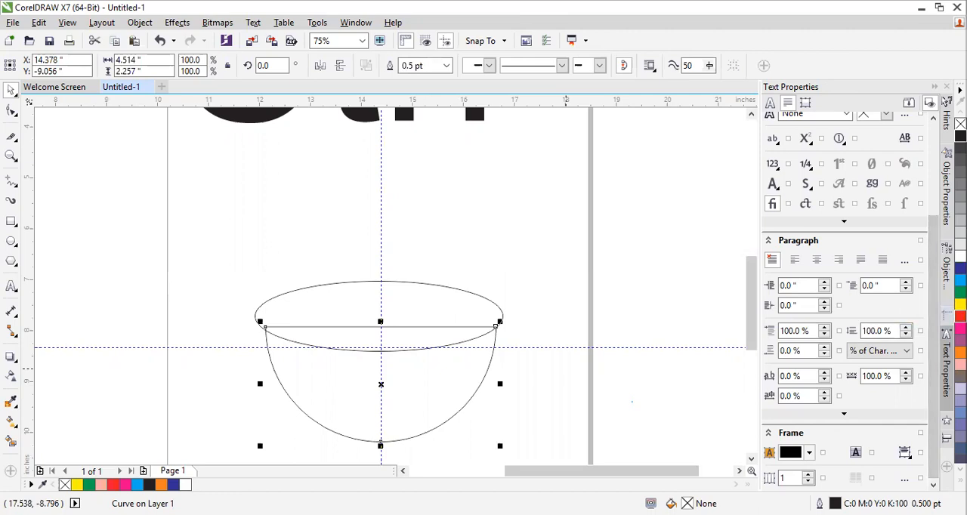
pyautogui.click(960, 353)
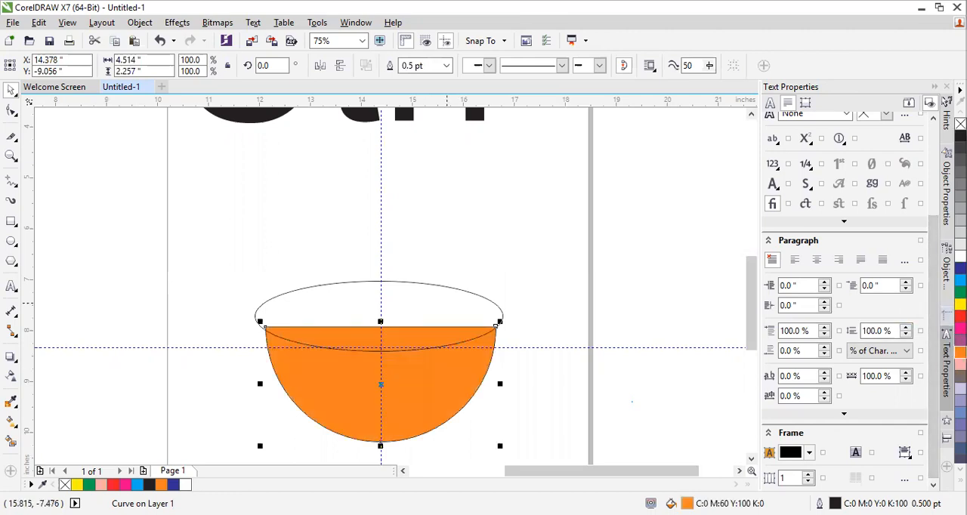
pyautogui.click(378, 351)
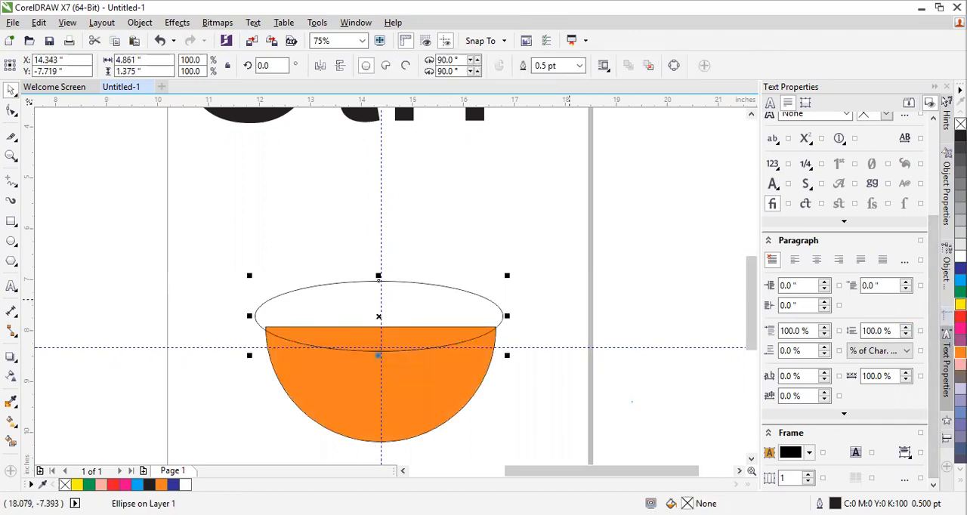
pyautogui.click(960, 352)
pyautogui.click(574, 325)
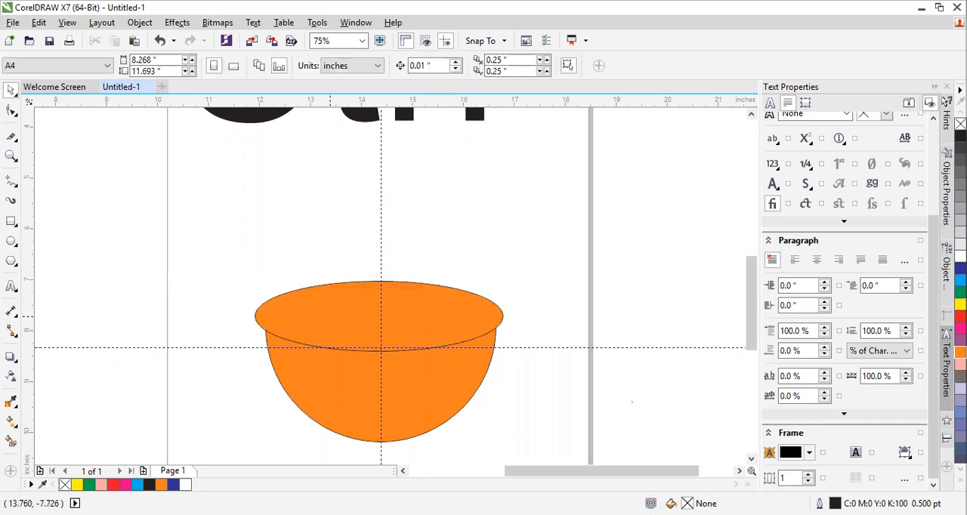
# Set the rim ellipse's outline width to 2.0 pt and deselect it
pyautogui.click(333, 311)
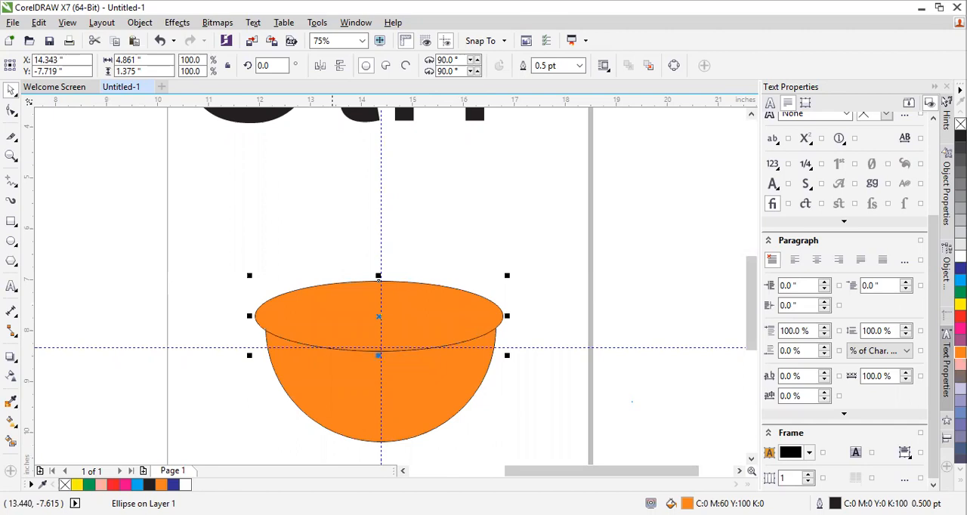
pyautogui.click(311, 263)
pyautogui.scroll(-1, 292, 251)
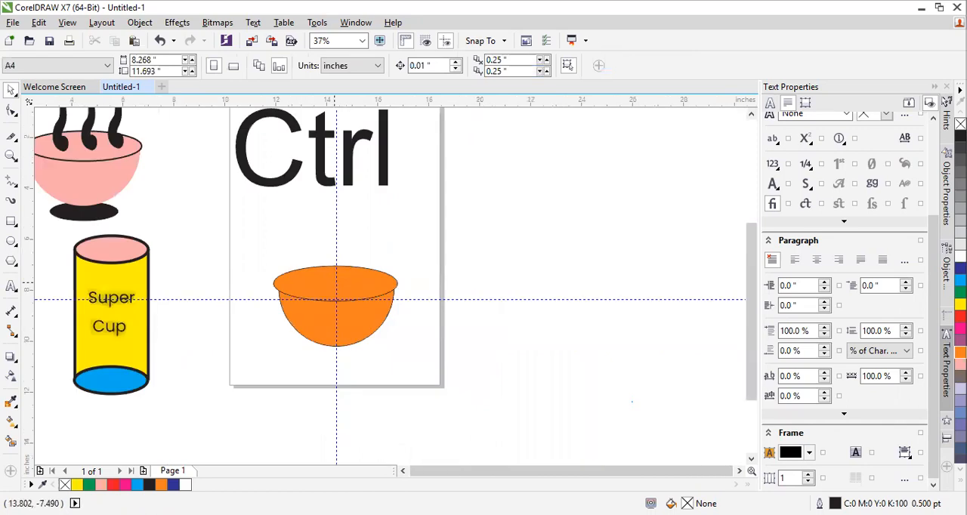
pyautogui.scroll(1, 336, 299)
pyautogui.click(338, 315)
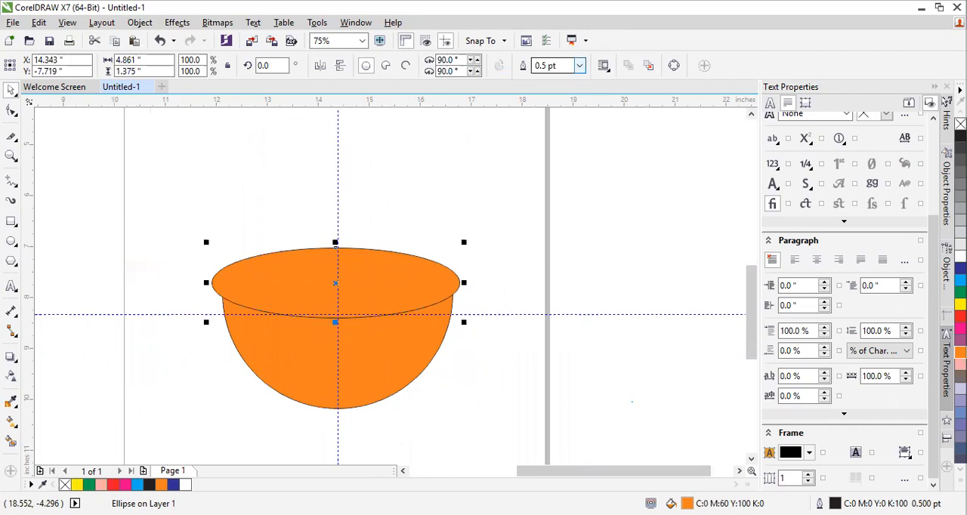
pyautogui.click(579, 65)
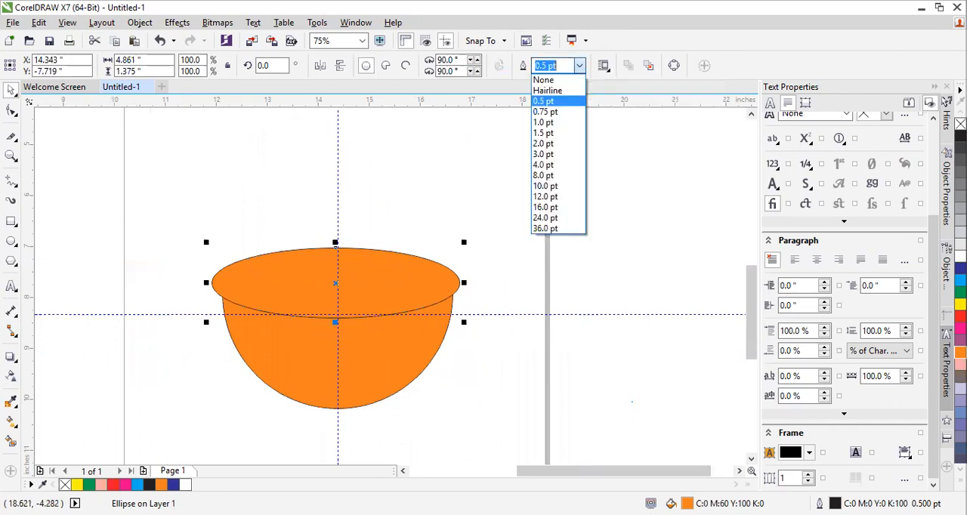
pyautogui.click(545, 144)
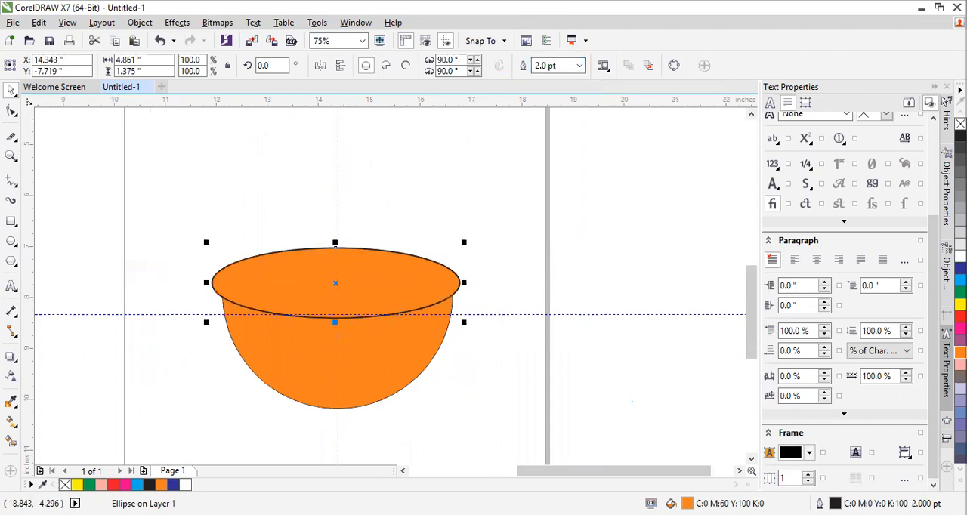
pyautogui.click(494, 211)
# Delete the bowl's rim ellipse, keeping only the orange half circle
pyautogui.scroll(-1, 492, 213)
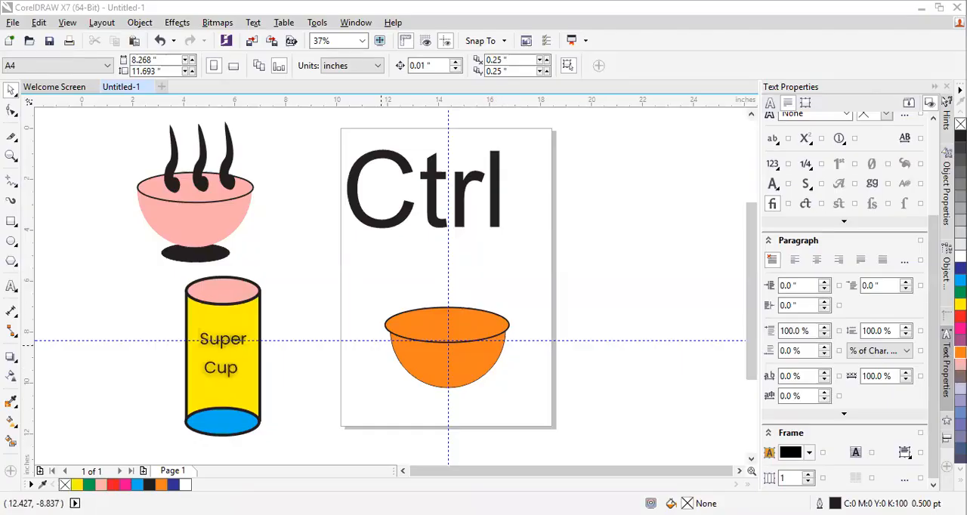
pyautogui.scroll(1, 451, 339)
pyautogui.scroll(-1, 451, 339)
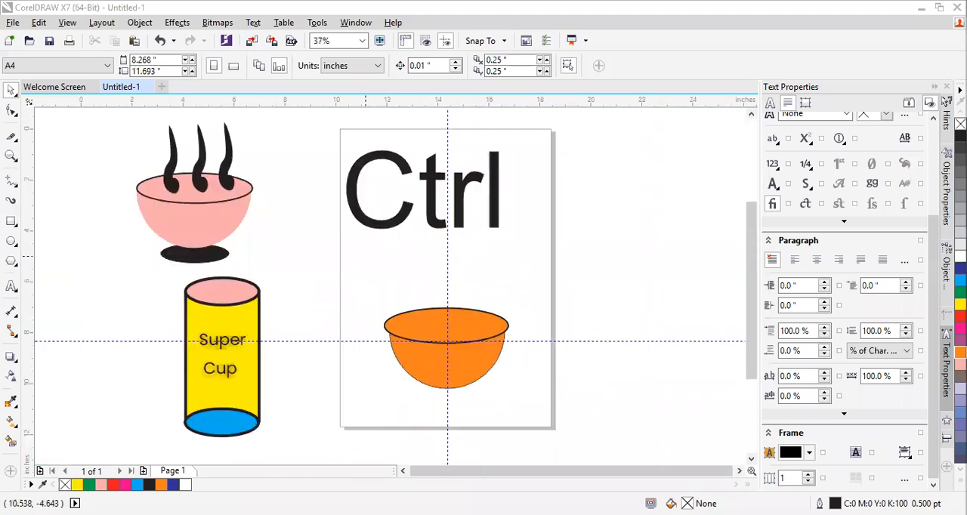
pyautogui.scroll(1, 457, 348)
pyautogui.scroll(-1, 457, 349)
pyautogui.click(428, 362)
pyautogui.click(415, 324)
pyautogui.click(415, 367)
pyautogui.click(417, 325)
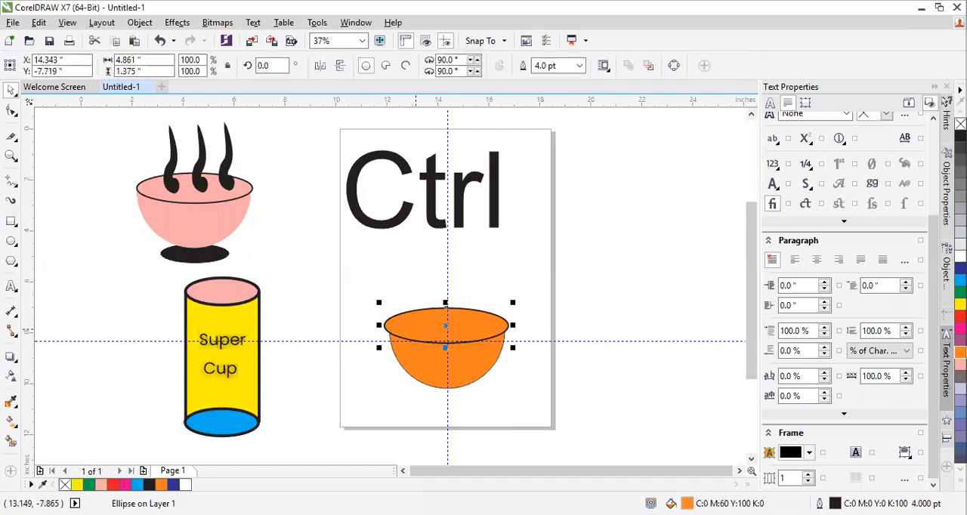
pyautogui.press('Delete')
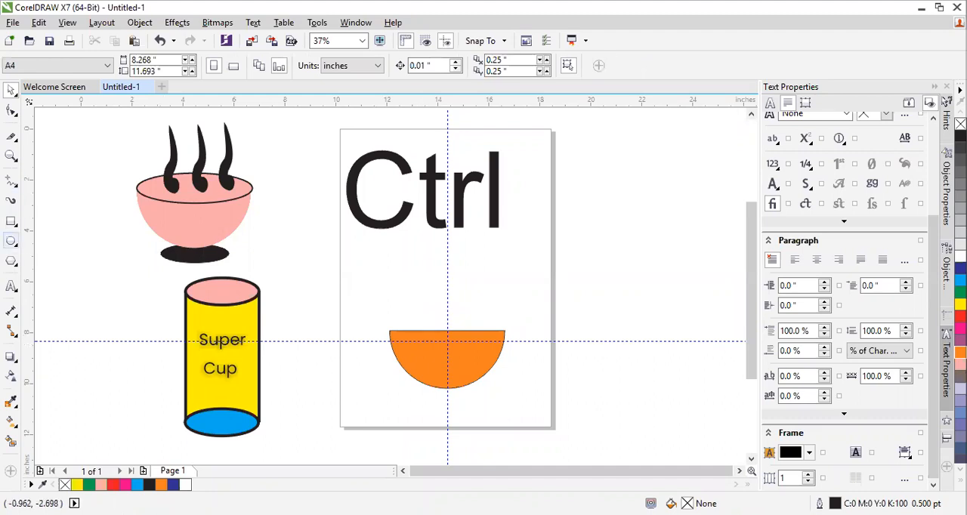
# Draw a new rim ellipse about 4.97 by 2.06 inches over the half circle's flat edge and fill it with orange
pyautogui.click(11, 240)
pyautogui.moveTo(382, 299); pyautogui.dragTo(510, 352)
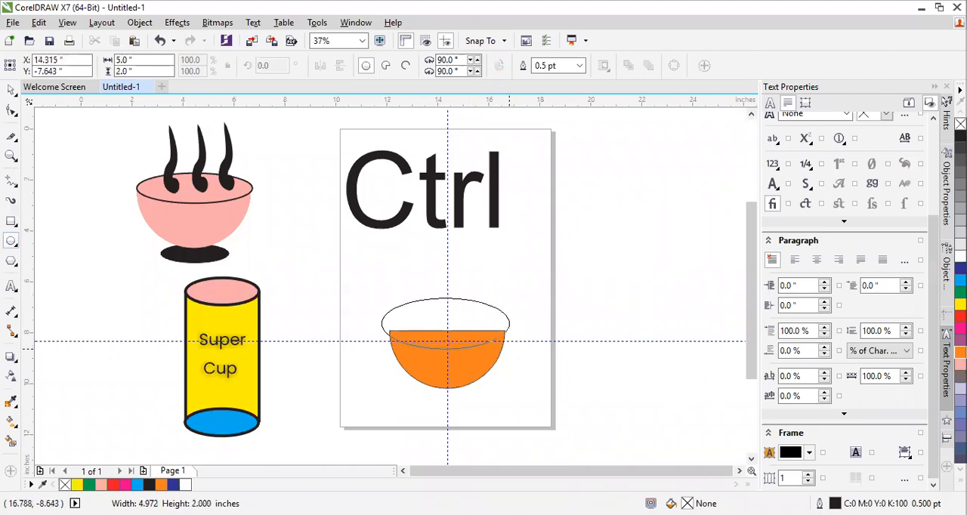
pyautogui.moveTo(510, 352); pyautogui.dragTo(511, 353)
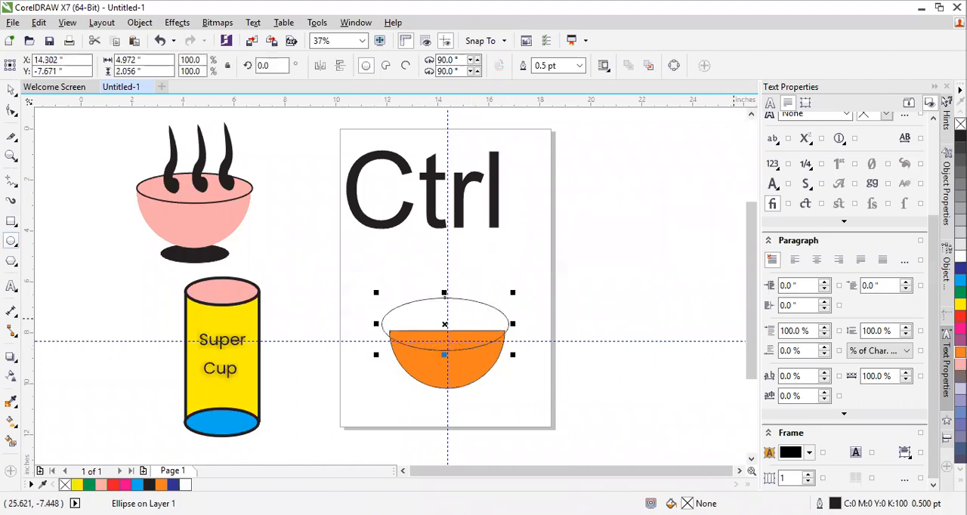
pyautogui.click(960, 352)
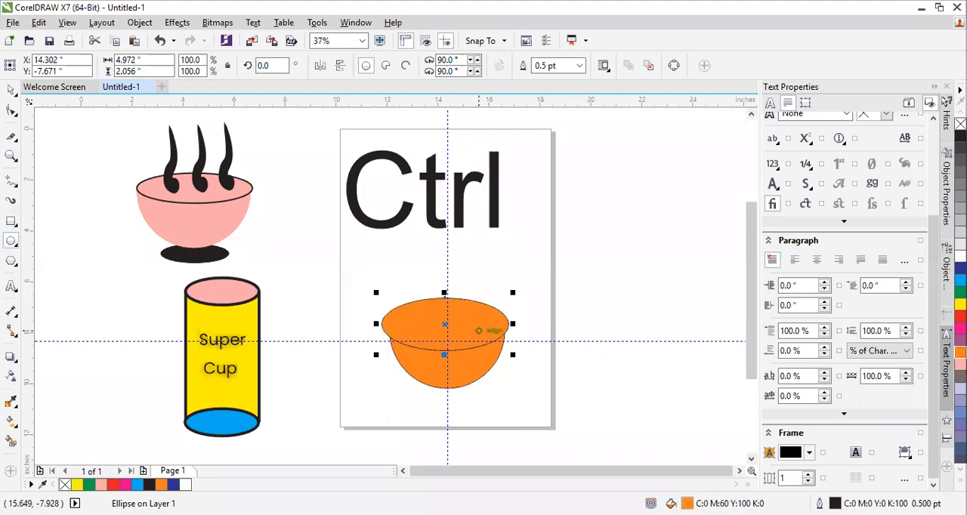
# Give the rim ellipse a 4.0 pt outline and move it to about X 14.41 inches, centred on the vertical guideline
pyautogui.click(580, 66)
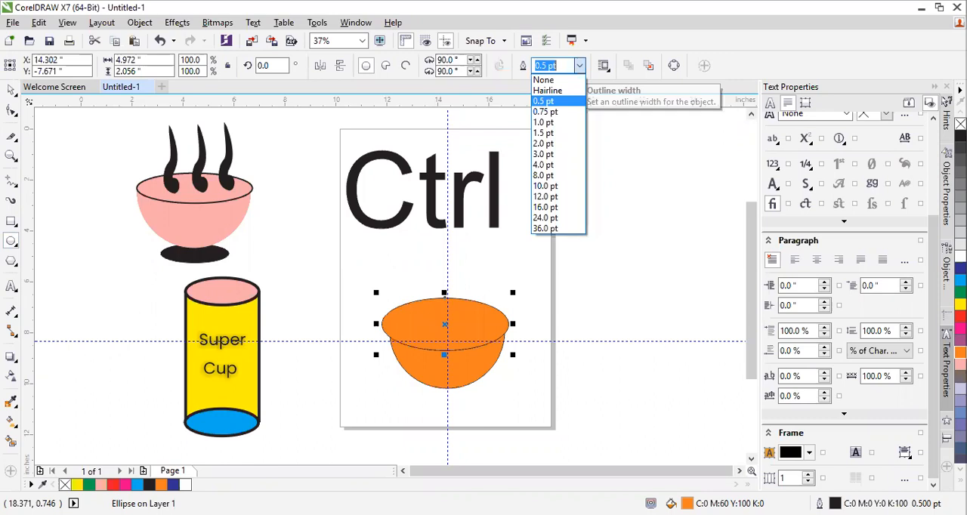
pyautogui.click(543, 164)
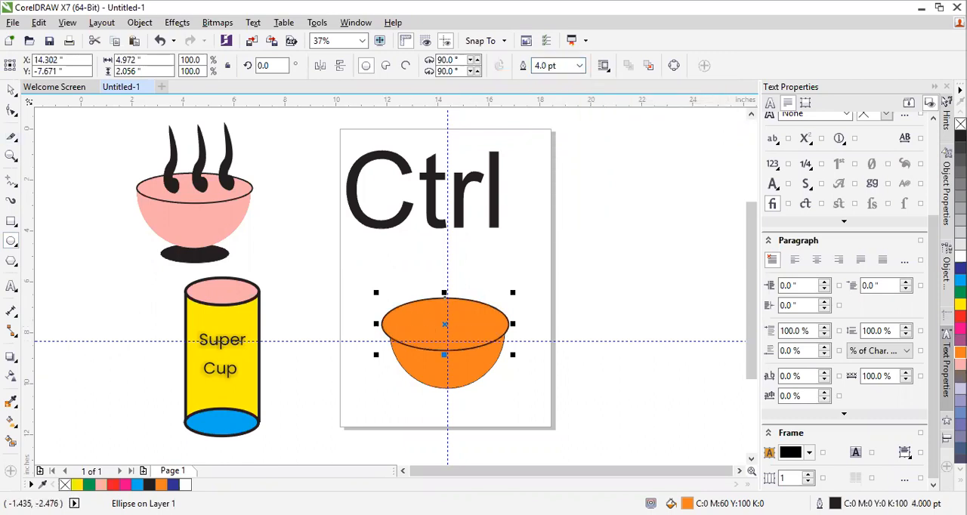
pyautogui.click(11, 89)
pyautogui.moveTo(418, 322); pyautogui.dragTo(422, 321)
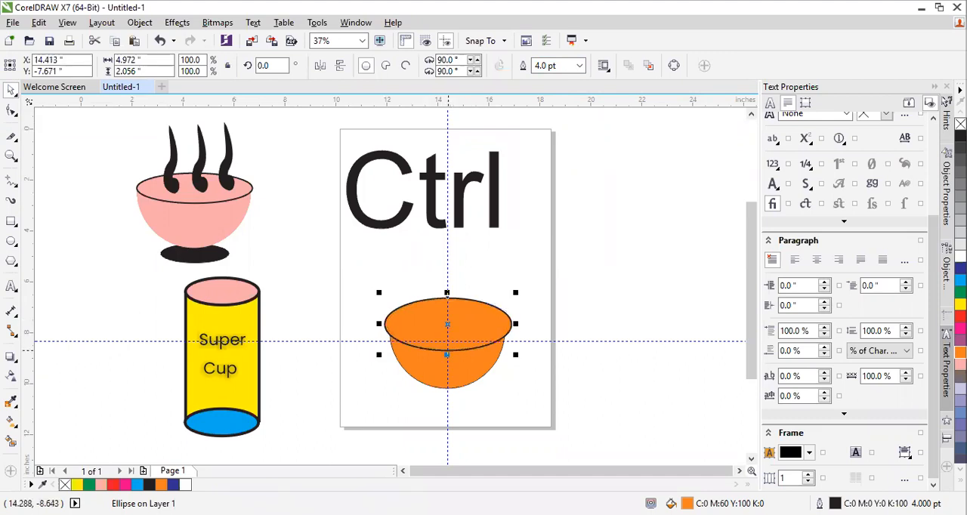
pyautogui.click(464, 392)
# Draw a black-filled ellipse about 2.75 by 1.10 inches over the bottom of the bowl as its base
pyautogui.scroll(1, 464, 392)
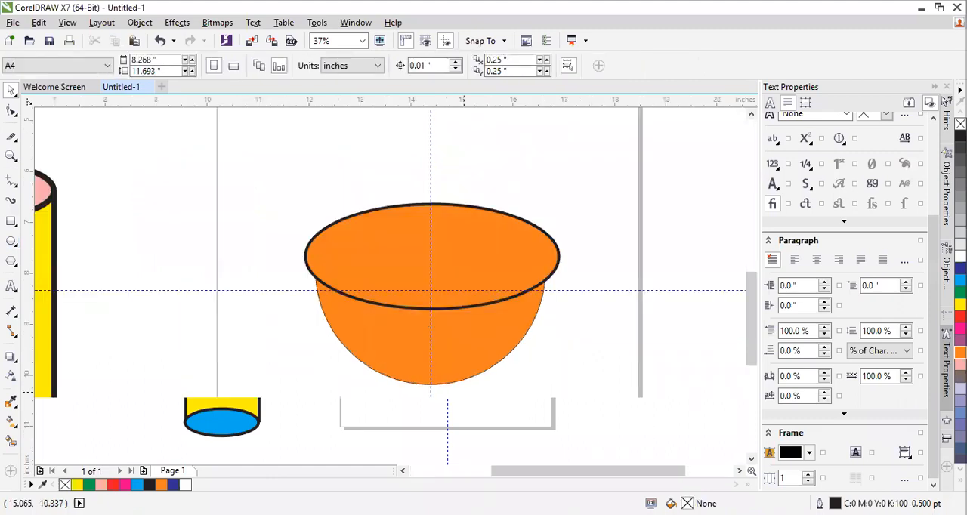
pyautogui.scroll(-1, 320, 321)
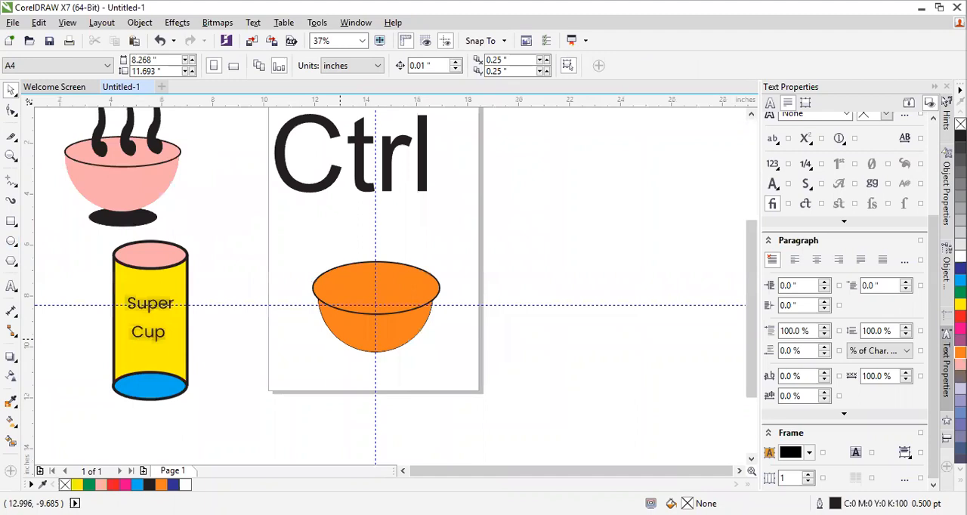
pyautogui.moveTo(484, 437); pyautogui.dragTo(505, 441)
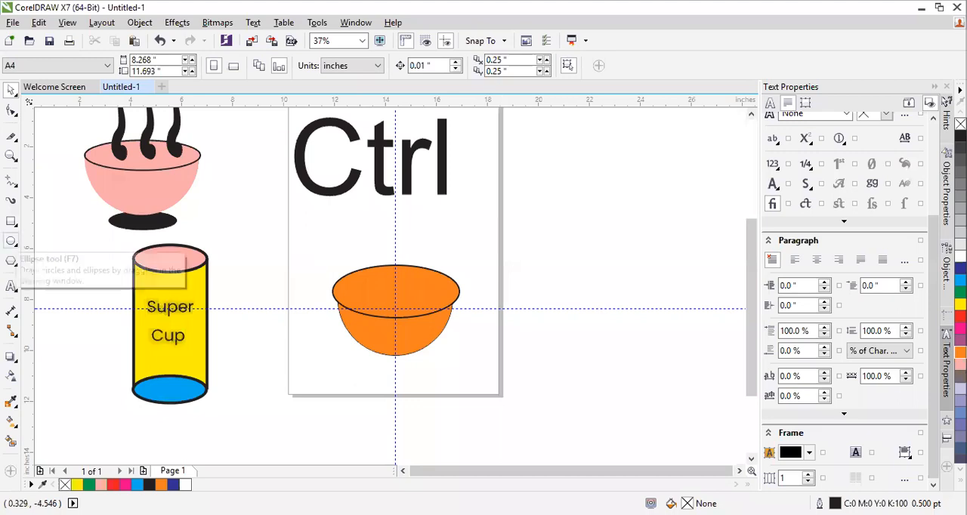
pyautogui.click(10, 241)
pyautogui.scroll(1, 373, 357)
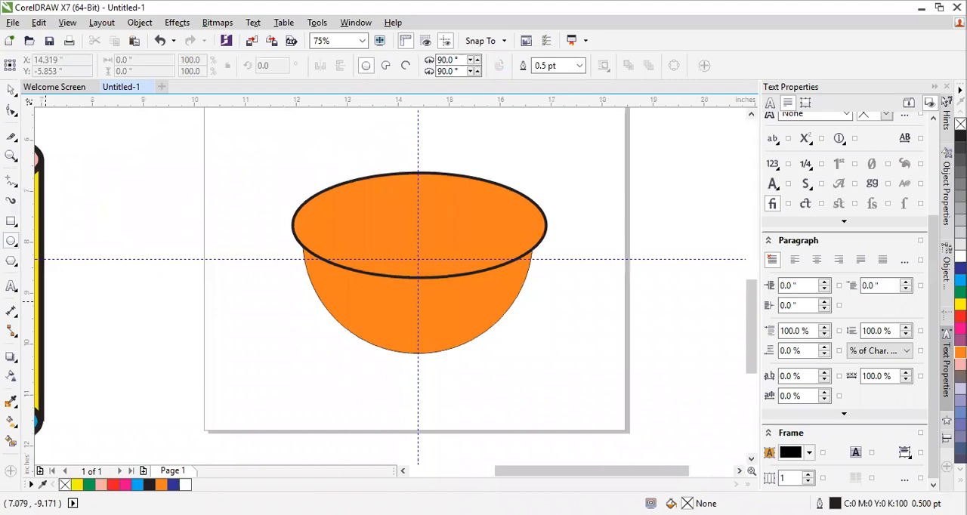
pyautogui.hotkey('ctrl', 'v')
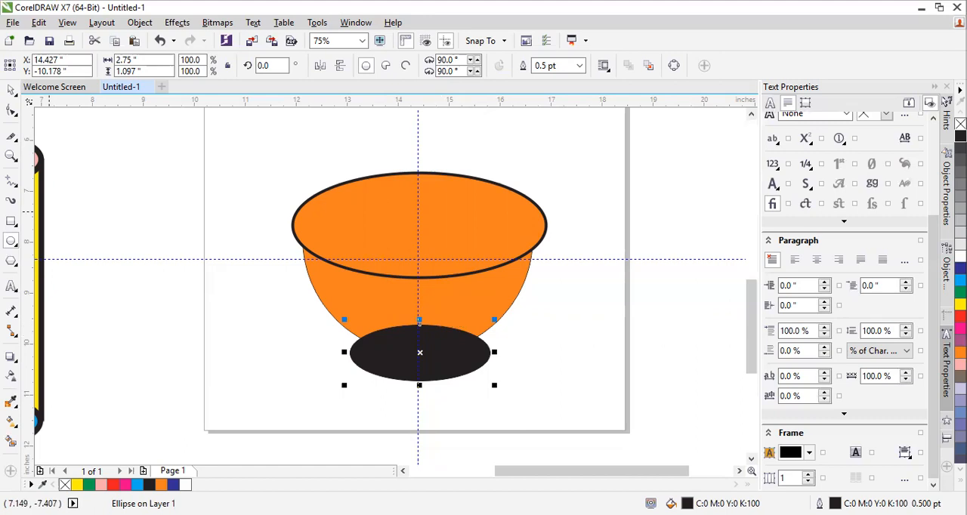
# Replace the base ellipse with a black-filled one about 2.43 by 1.07 inches, centred on the vertical guideline
pyautogui.press('Escape')
pyautogui.click(466, 347)
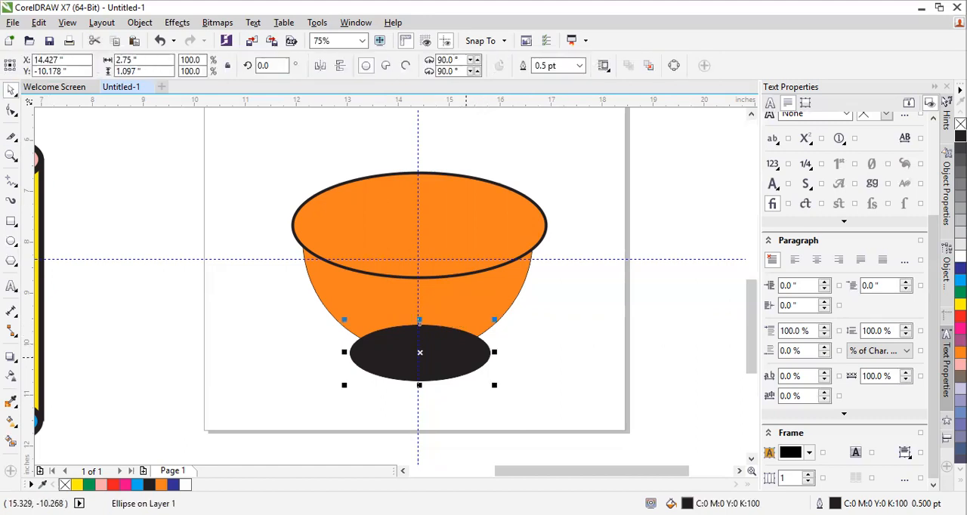
pyautogui.press('Delete')
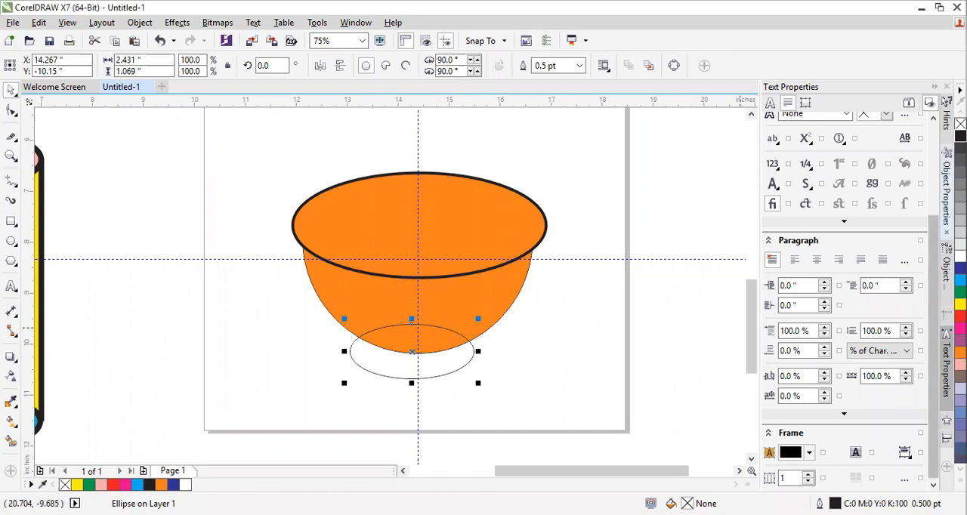
pyautogui.click(960, 136)
pyautogui.moveTo(440, 345); pyautogui.dragTo(447, 349)
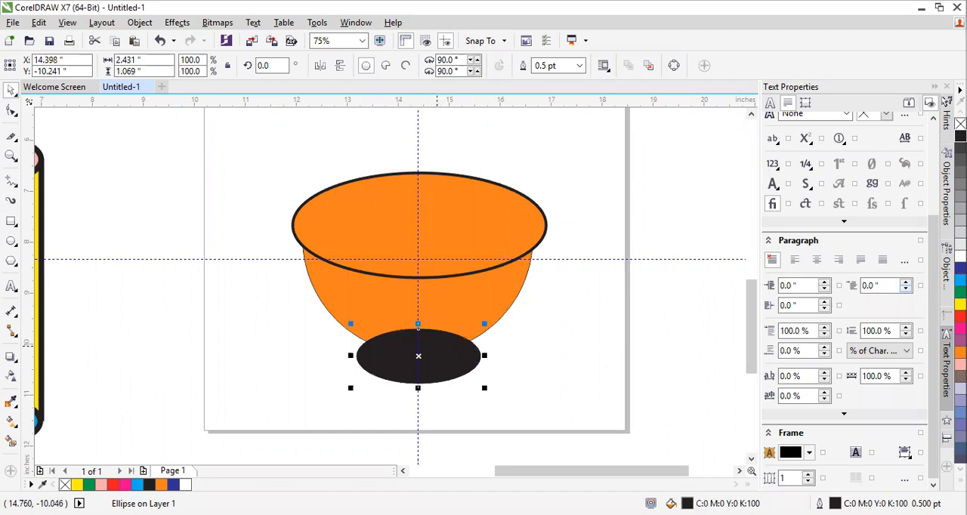
# Send the black base ellipse to the back of the page and move it up slightly behind the bowl
pyautogui.rightClick(437, 346)
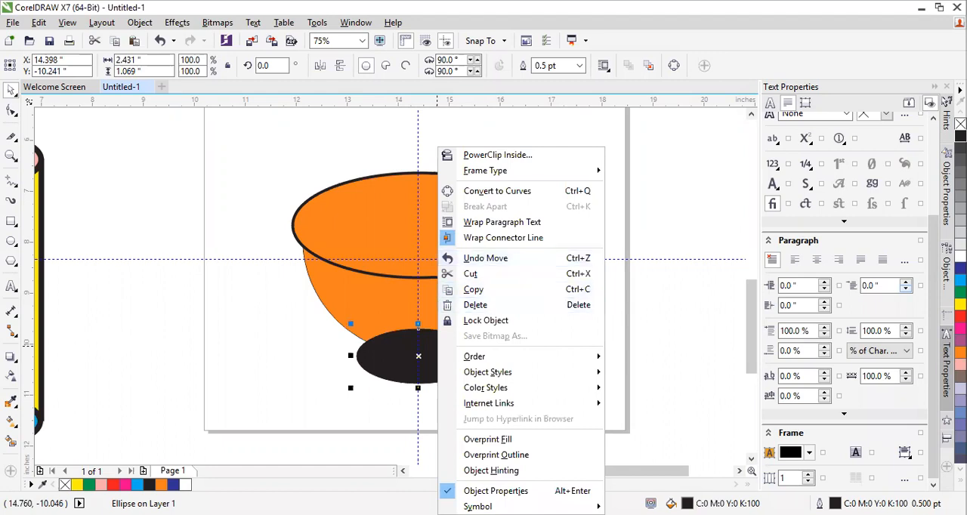
pyautogui.moveTo(484, 356)
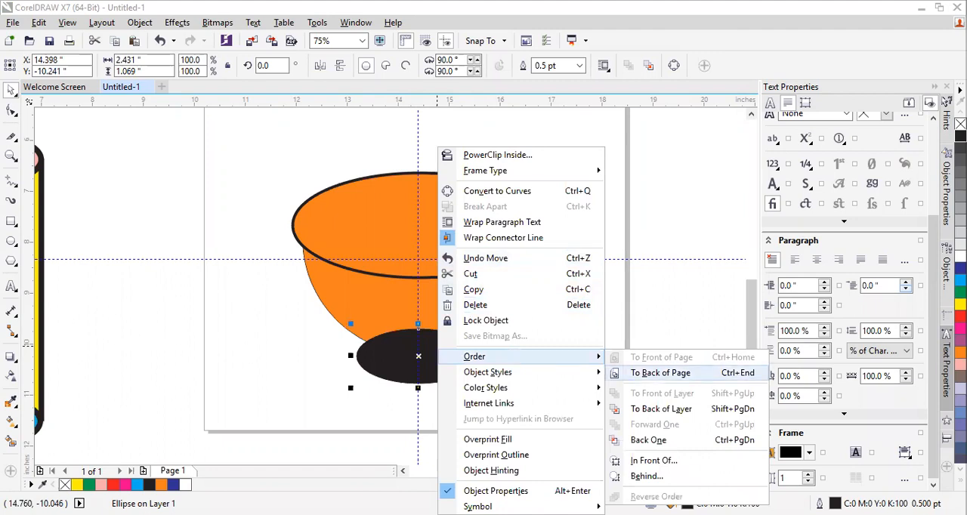
pyautogui.click(660, 372)
pyautogui.click(512, 363)
pyautogui.click(445, 368)
pyautogui.moveTo(442, 371); pyautogui.dragTo(441, 356)
pyautogui.click(528, 374)
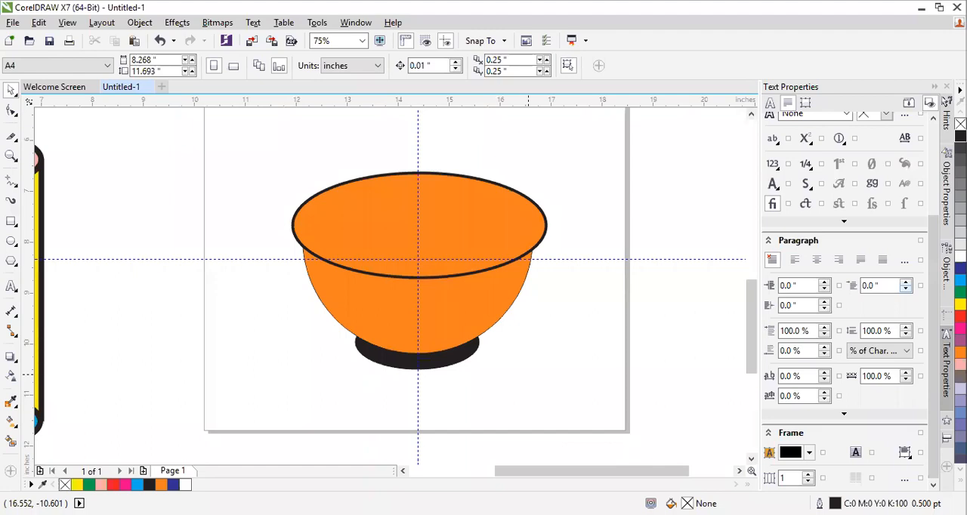
# Replace the base ellipse with a black-filled one about 2.69 by 1.17 inches over the bottom of the bowl
pyautogui.click(450, 360)
pyautogui.press('Delete')
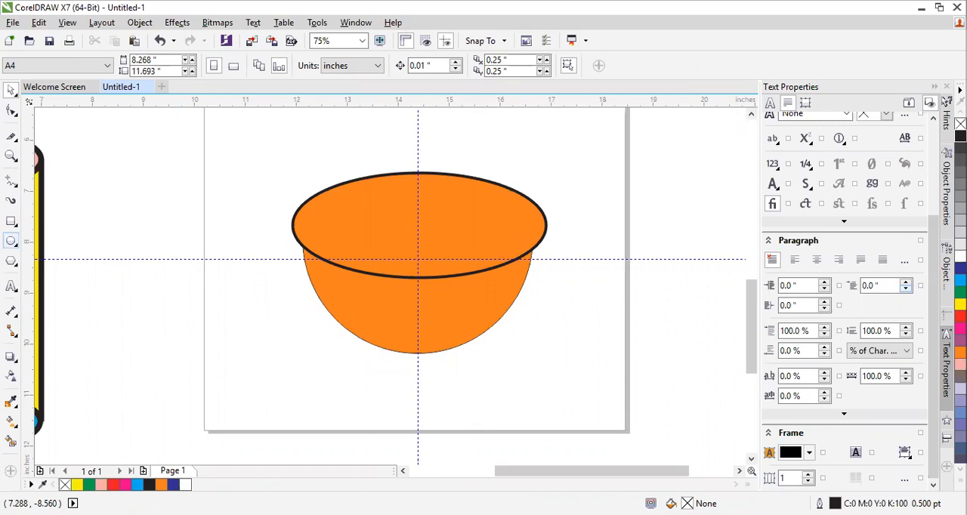
pyautogui.moveTo(348, 324); pyautogui.dragTo(486, 382)
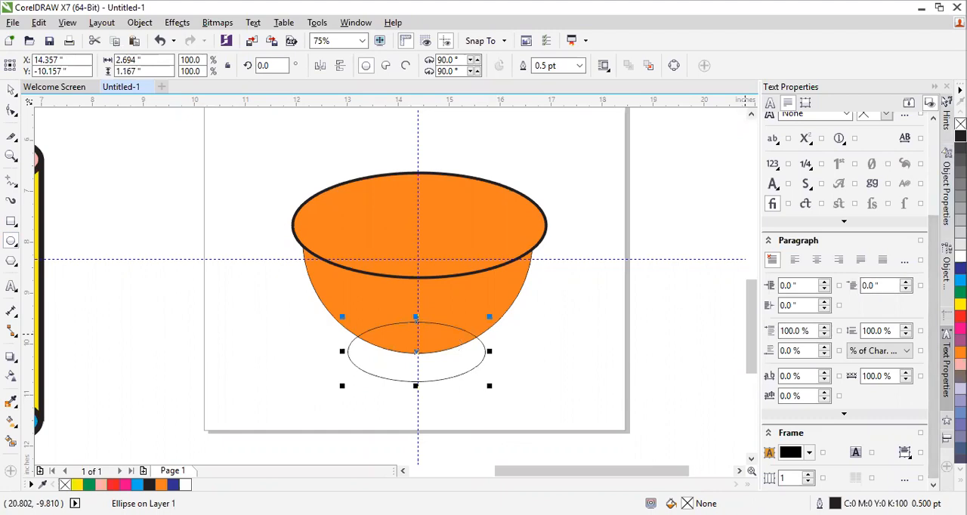
pyautogui.click(961, 137)
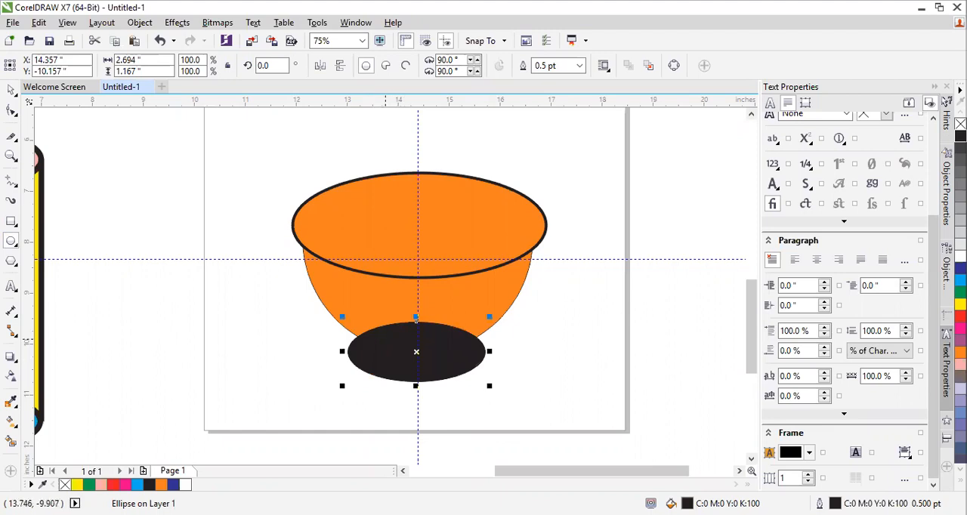
# Send the new black base ellipse to the back of the page and shift it slightly down and right behind the bowl
pyautogui.rightClick(385, 355)
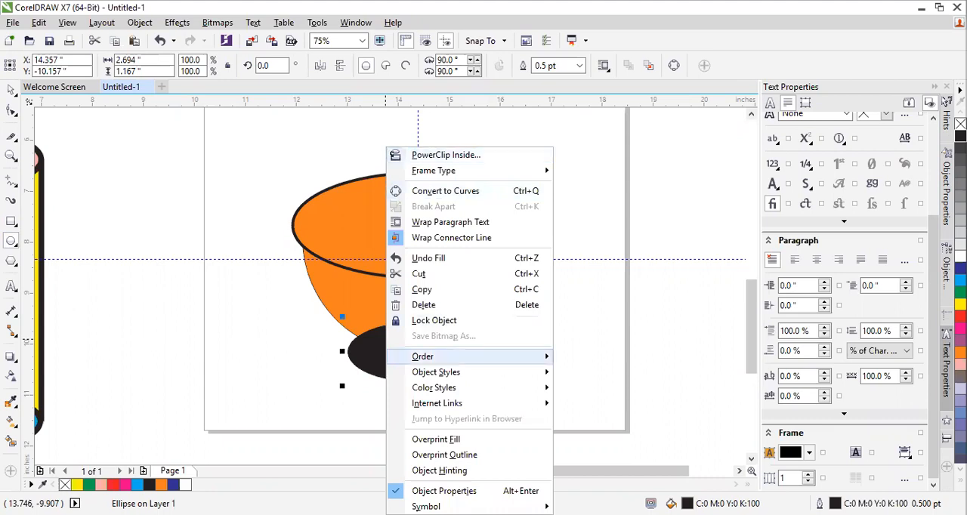
pyautogui.moveTo(453, 356)
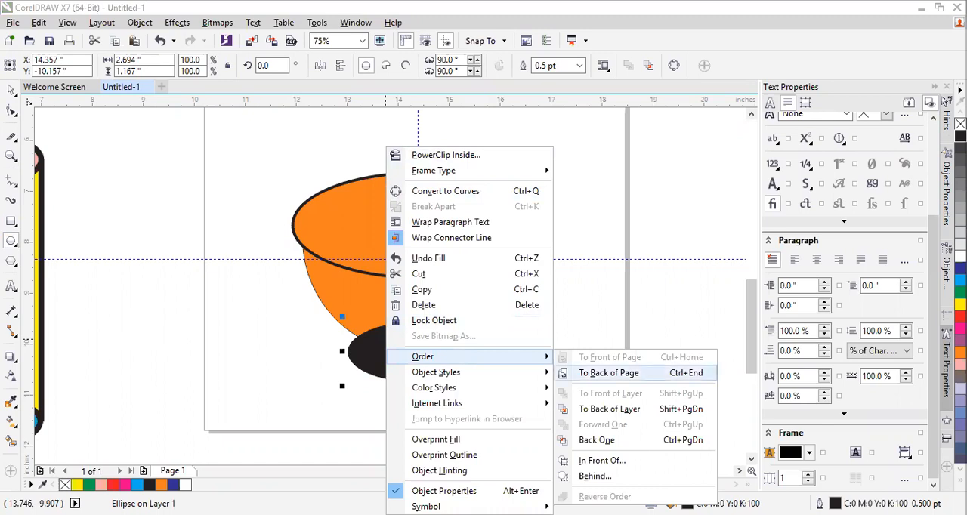
pyautogui.click(608, 373)
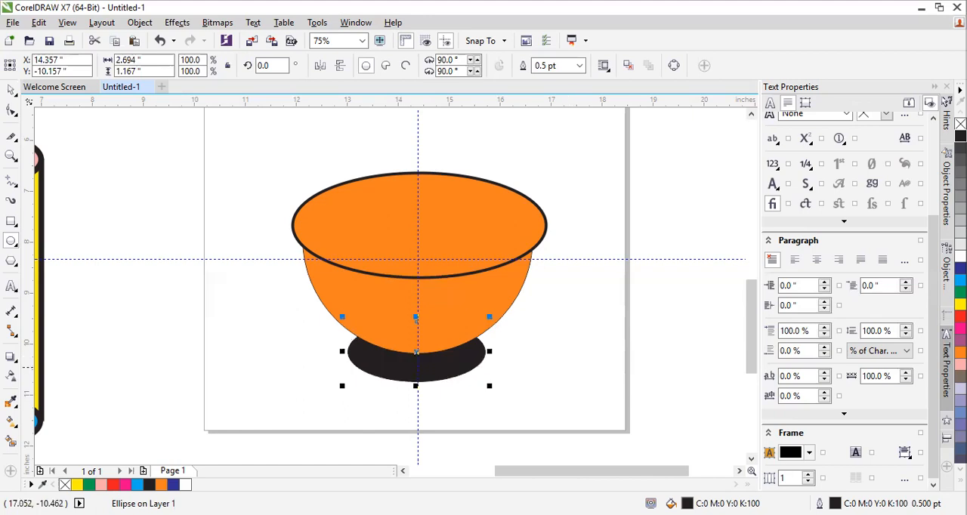
pyautogui.click(11, 89)
pyautogui.moveTo(453, 366)
pyautogui.mouseDown()
pyautogui.moveTo(465, 363)
pyautogui.moveTo(457, 369)
pyautogui.mouseUp()
pyautogui.click(537, 377)
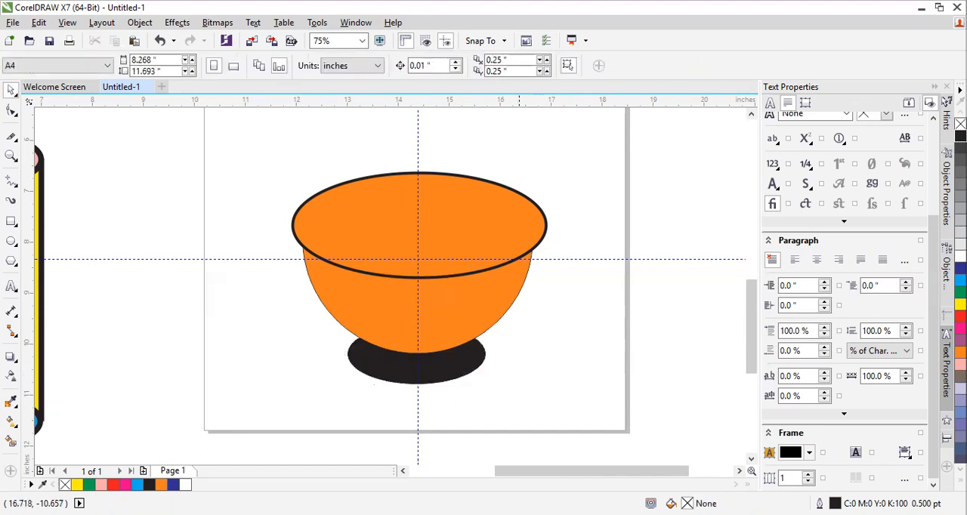
# Delete the large "Ctrl" text above the orange bowl
pyautogui.scroll(-1, 538, 377)
pyautogui.scroll(1, 475, 200)
pyautogui.scroll(-1, 397, 393)
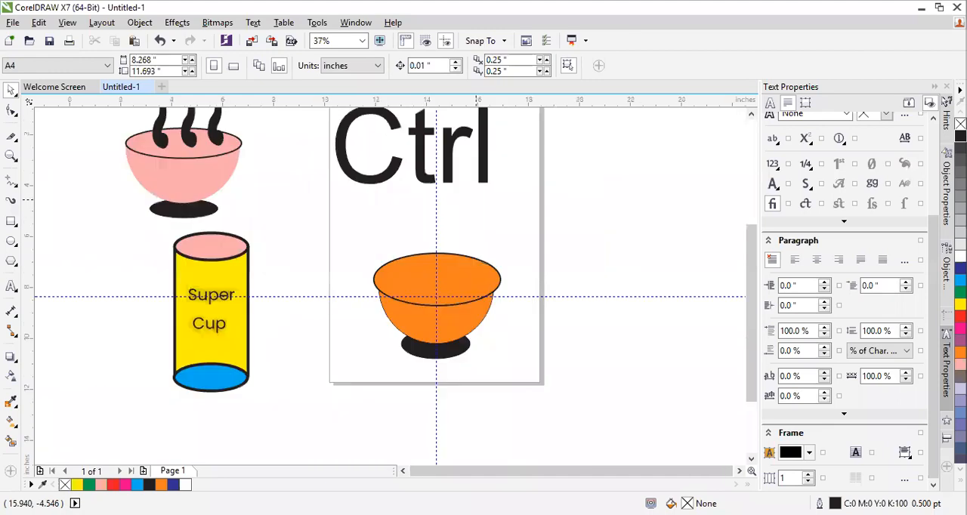
pyautogui.scroll(-1, 380, 225)
pyautogui.scroll(1, 380, 225)
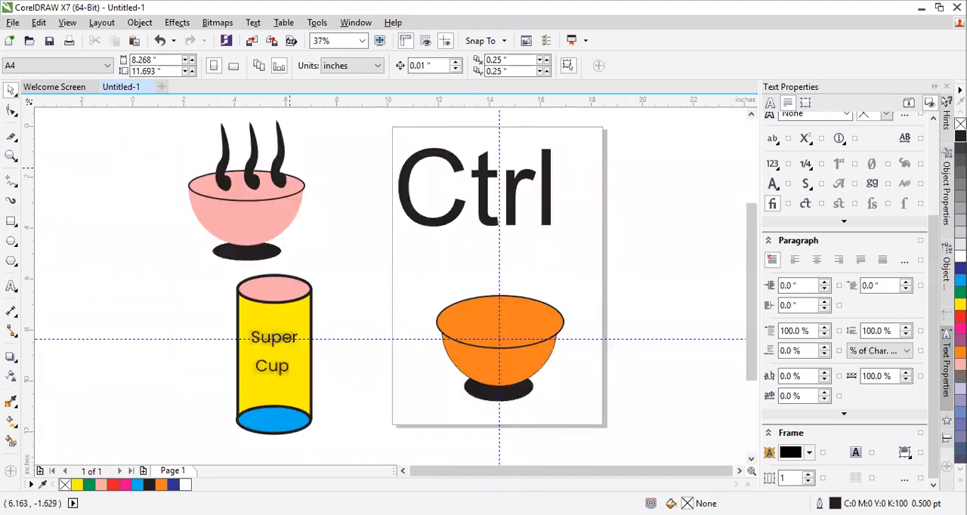
pyautogui.moveTo(375, 126); pyautogui.dragTo(571, 240)
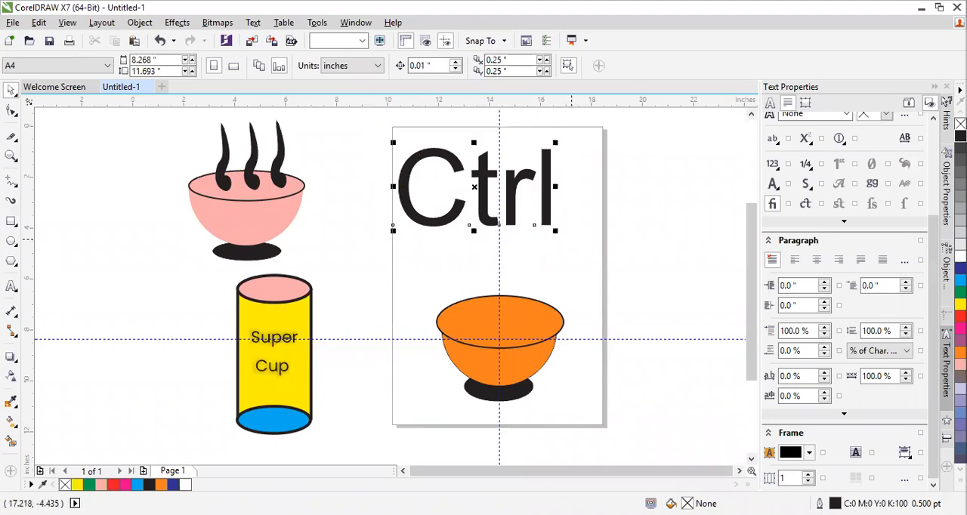
pyautogui.press('Delete')
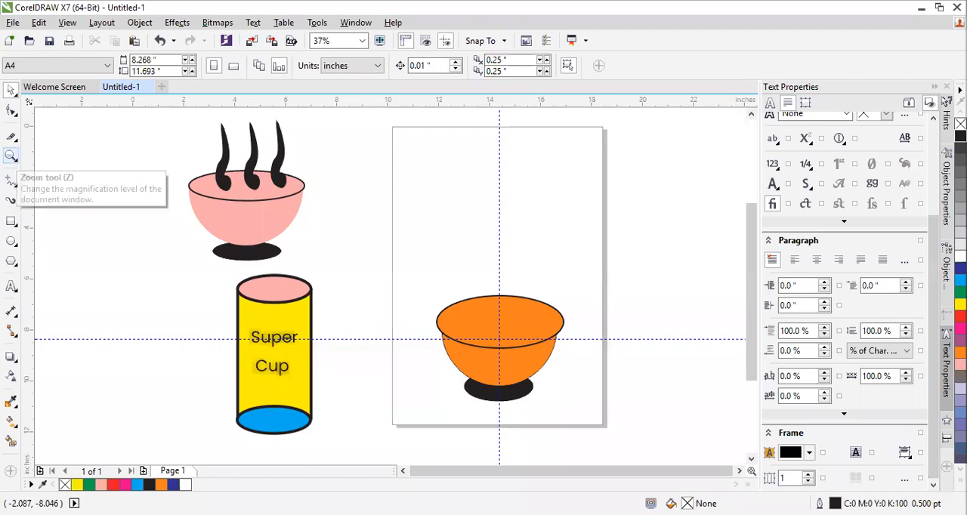
# Draw a wavy black steam stroke about 0.37 by 2.81 inches with the Artistic Media tool and move it outside the page beside the bowl
pyautogui.click(11, 156)
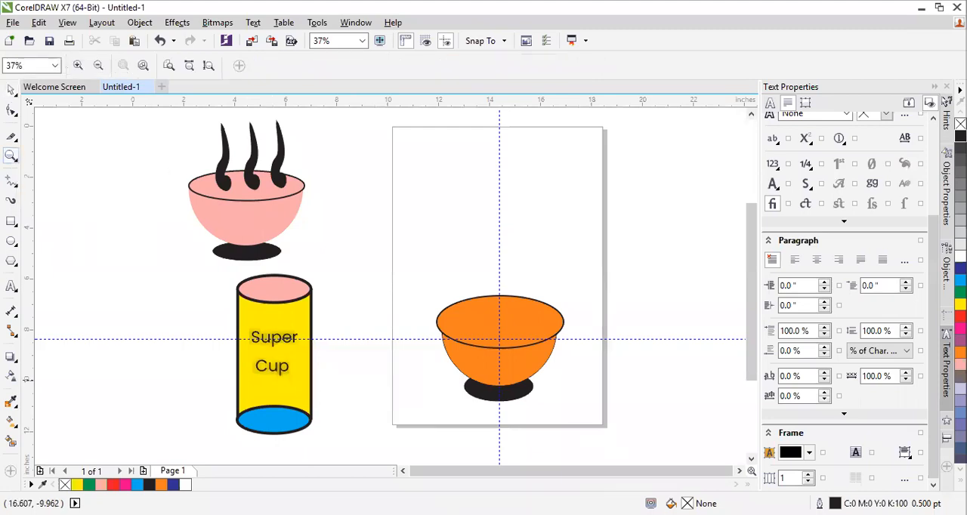
pyautogui.click(477, 351)
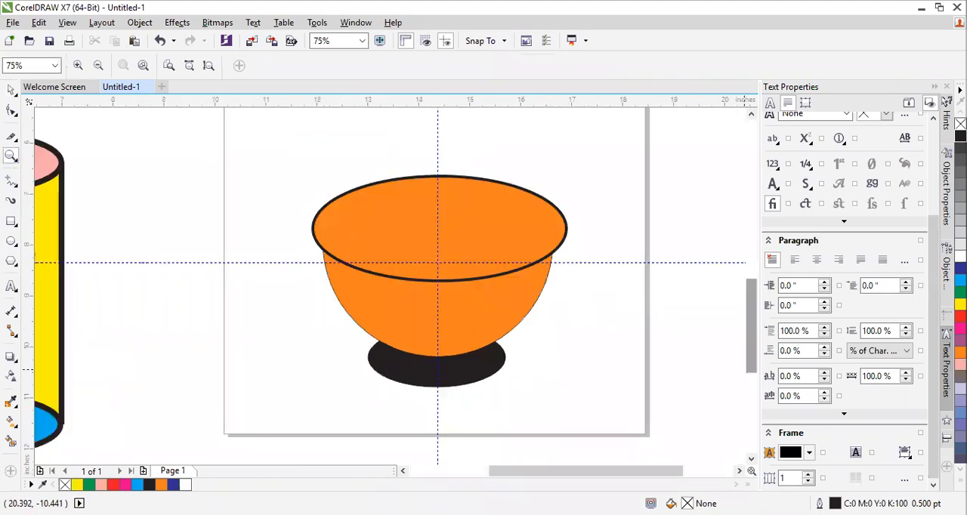
pyautogui.scroll(2, 438, 288)
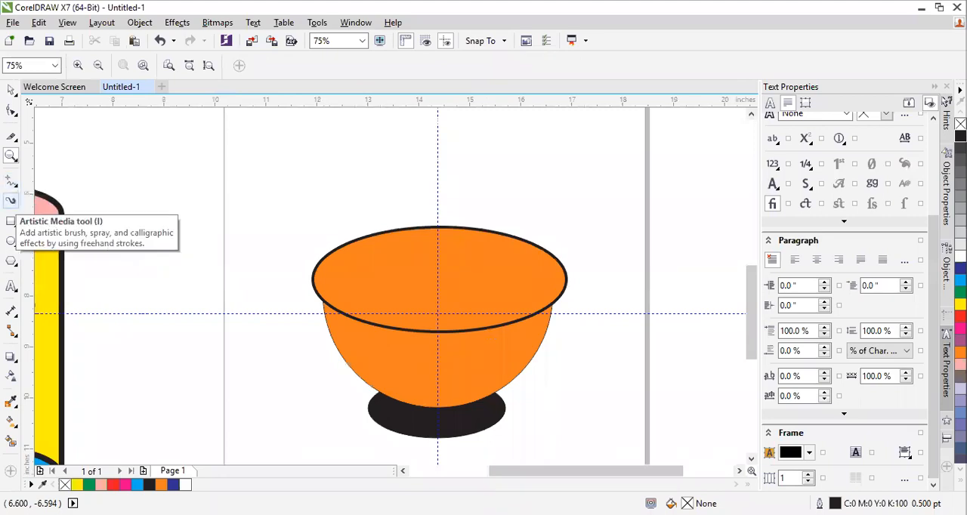
pyautogui.click(11, 201)
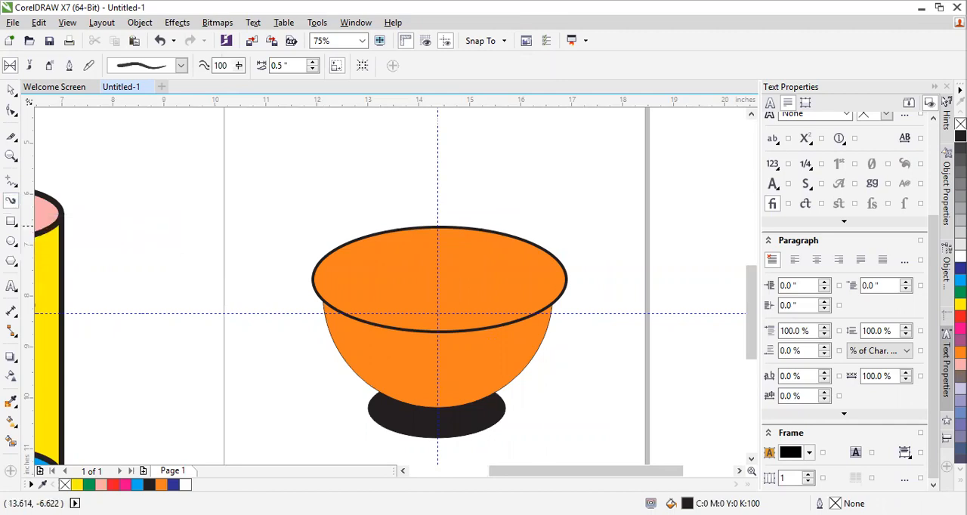
pyautogui.moveTo(408, 280); pyautogui.dragTo(398, 148)
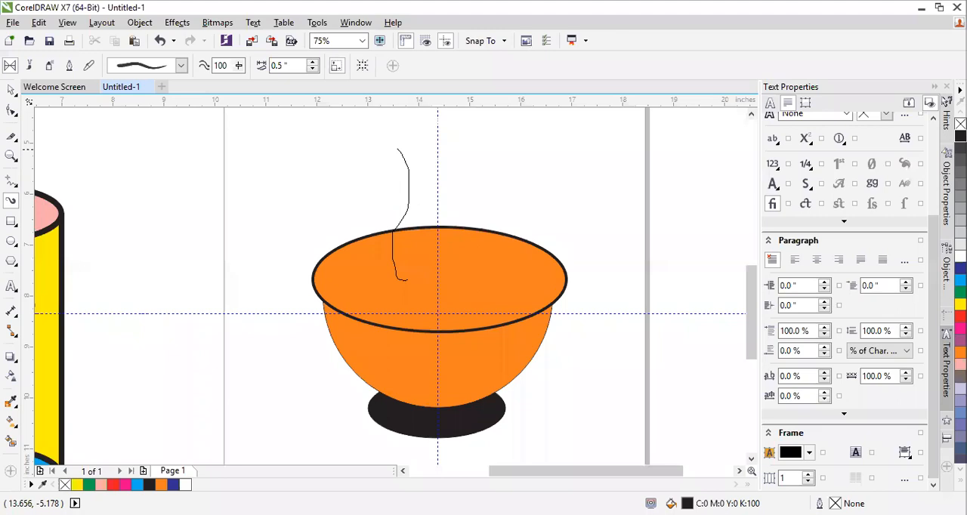
pyautogui.hotkey('ctrl', 'z')
pyautogui.moveTo(507, 273); pyautogui.dragTo(497, 238)
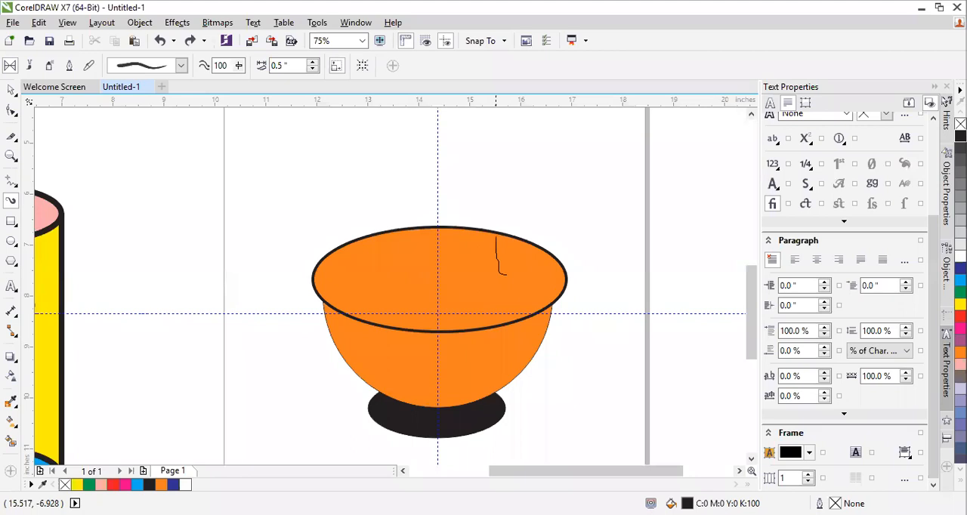
pyautogui.moveTo(497, 237); pyautogui.dragTo(501, 134)
pyautogui.scroll(-2, 550, 243)
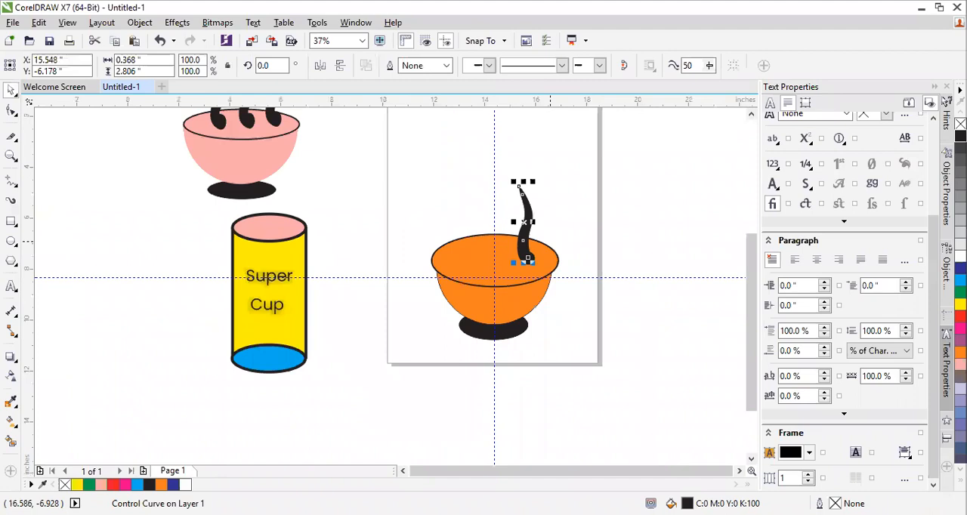
pyautogui.scroll(2, 551, 242)
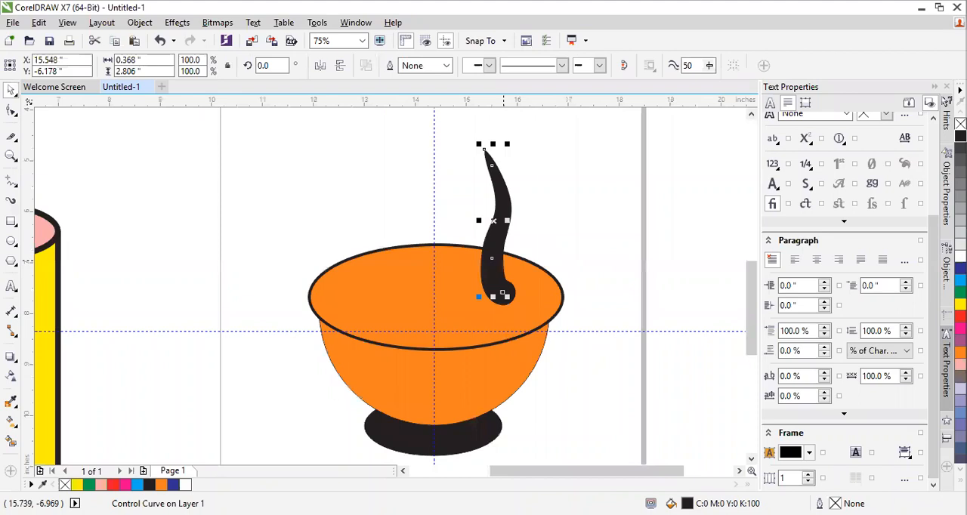
pyautogui.moveTo(503, 293); pyautogui.dragTo(198, 274)
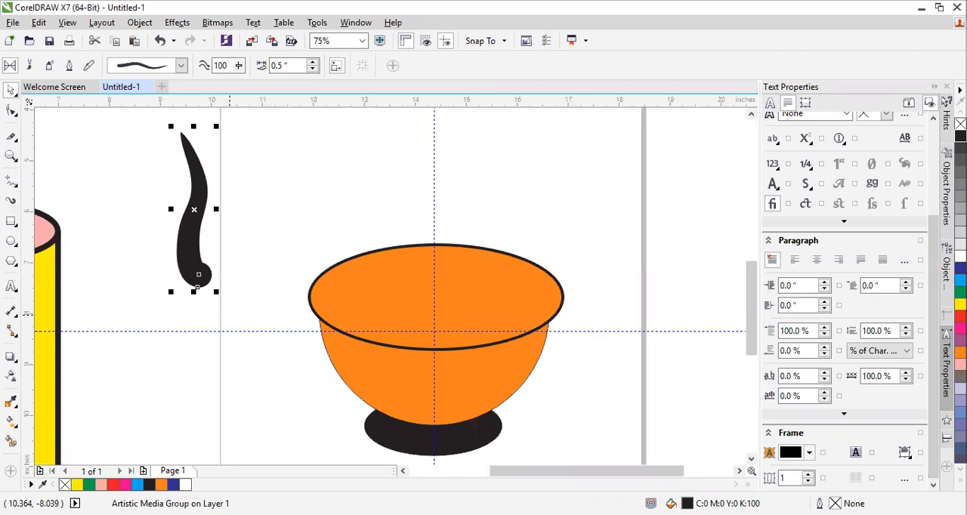
# Place a duplicate of the steam stroke just right of the first one and copy the duplicate
pyautogui.moveTo(192, 230); pyautogui.dragTo(242, 217)
pyautogui.rightClick(242, 216)
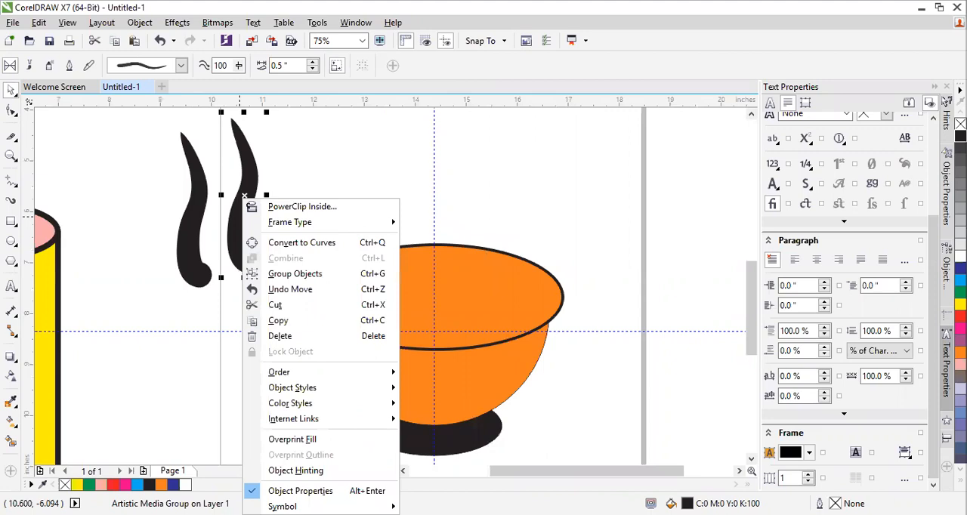
pyautogui.click(278, 320)
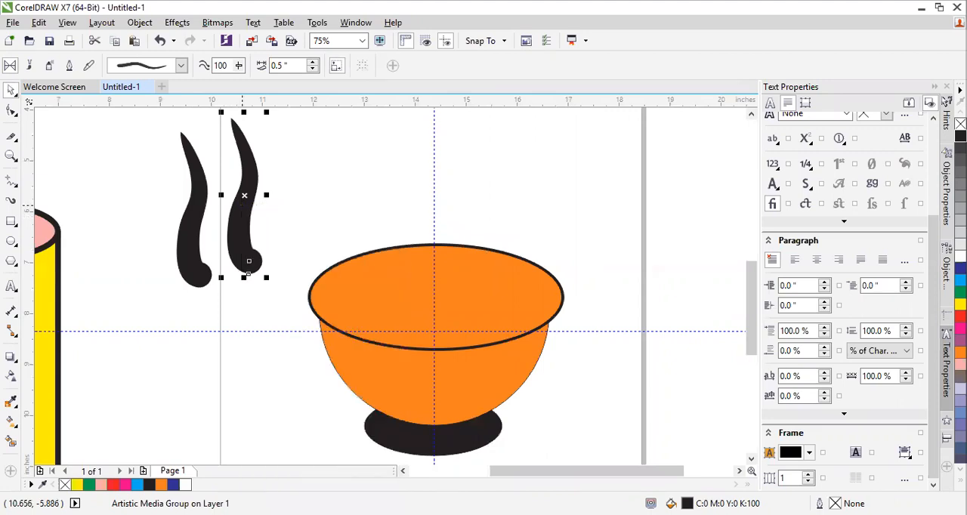
pyautogui.rightClick(244, 205)
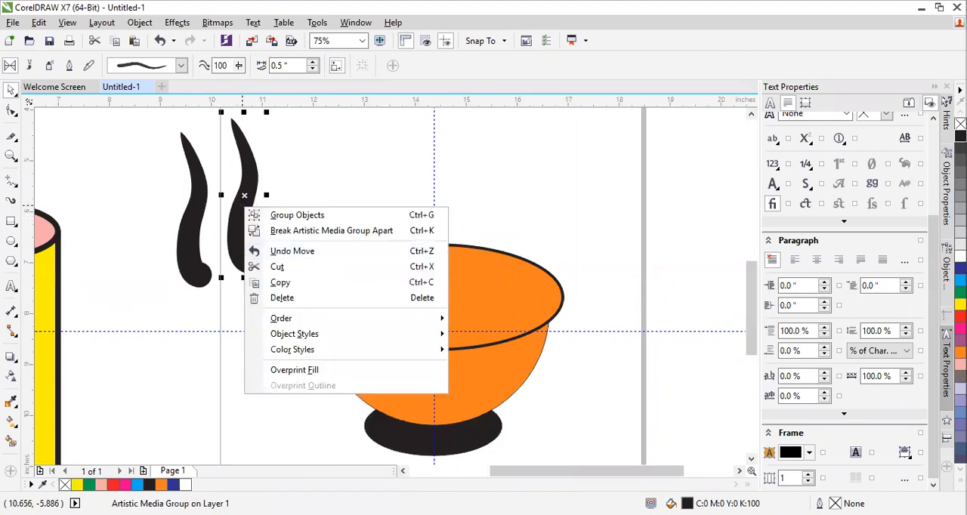
pyautogui.rightClick(319, 142)
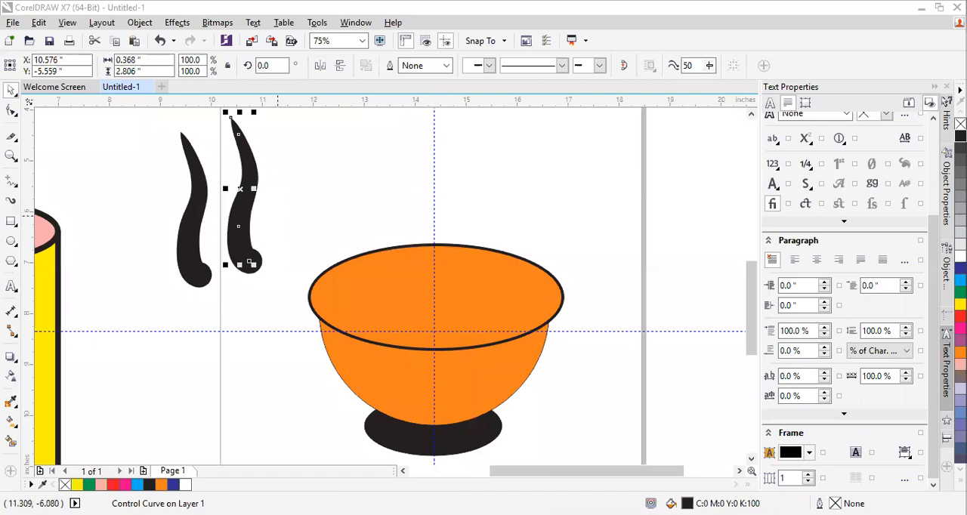
# Delete both steam strokes beside the bowl
pyautogui.click(250, 217)
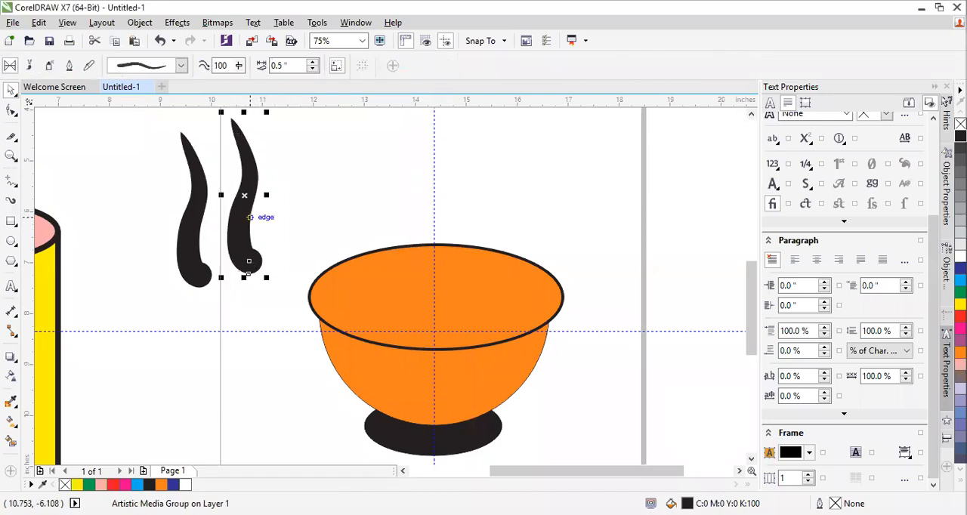
pyautogui.press('Delete')
pyautogui.click(201, 273)
pyautogui.press('Delete')
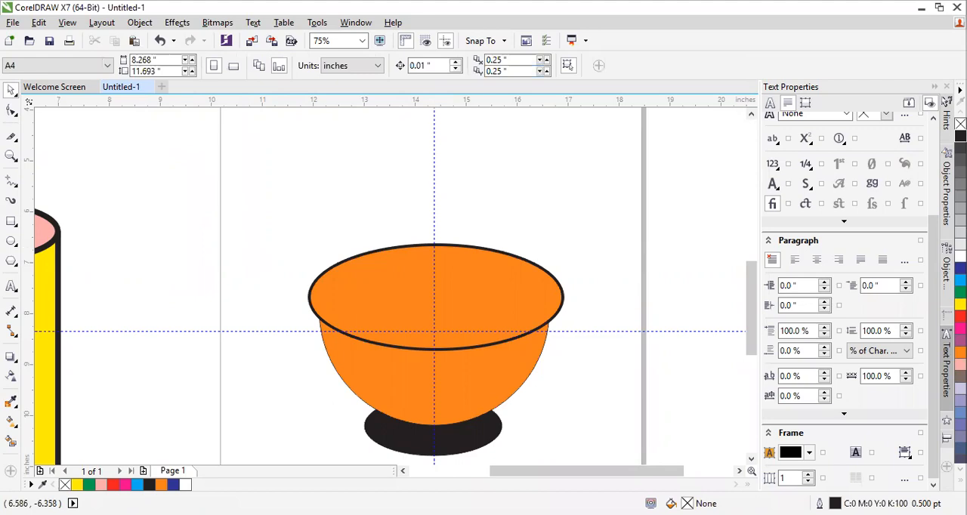
# Draw a wavy black Artistic Media steam stroke about 0.37 by 3.21 inches rising from the bowl and move it to the bowl's left
pyautogui.click(11, 200)
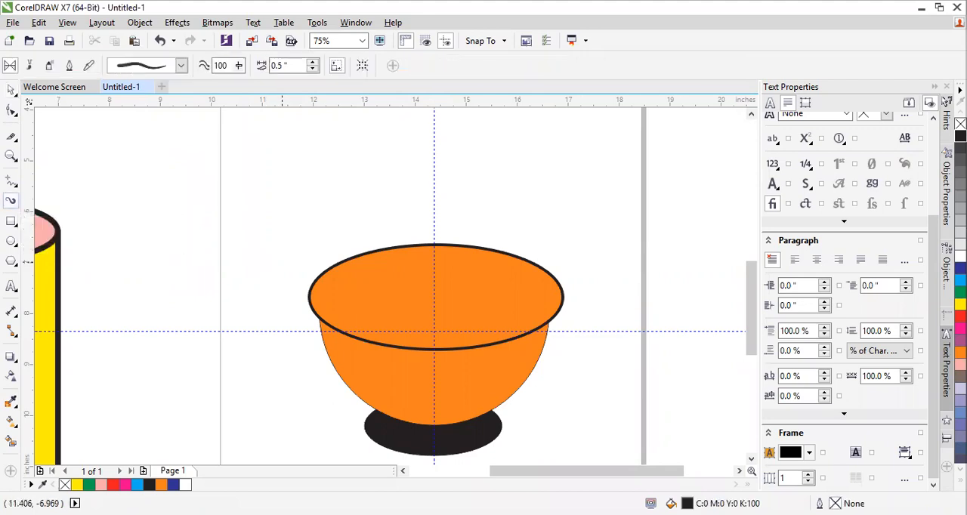
pyautogui.moveTo(271, 303); pyautogui.dragTo(271, 150)
pyautogui.hotkey('ctrl', 'z')
pyautogui.moveTo(383, 139)
pyautogui.mouseDown()
pyautogui.moveTo(387, 195)
pyautogui.moveTo(404, 283)
pyautogui.mouseUp()
pyautogui.hotkey('ctrl', 'z')
pyautogui.moveTo(479, 291); pyautogui.dragTo(468, 127)
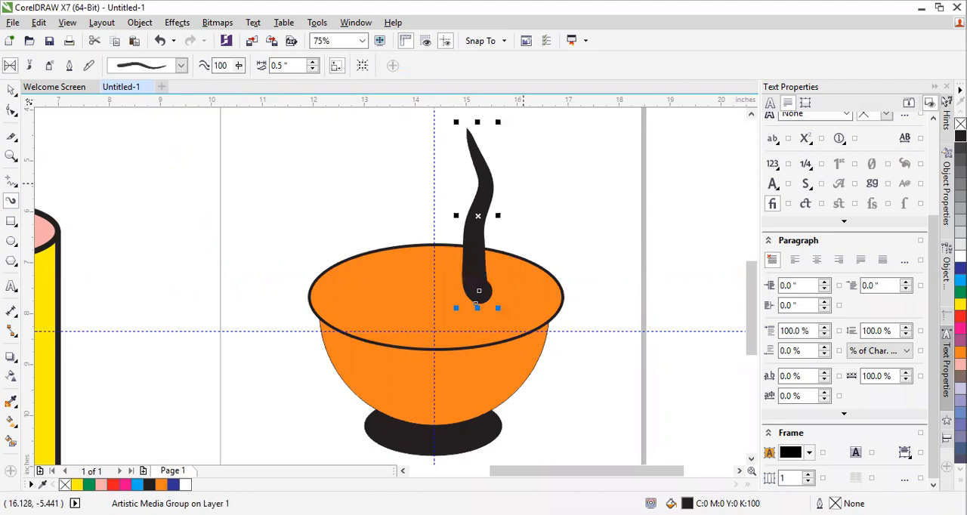
pyautogui.click(11, 89)
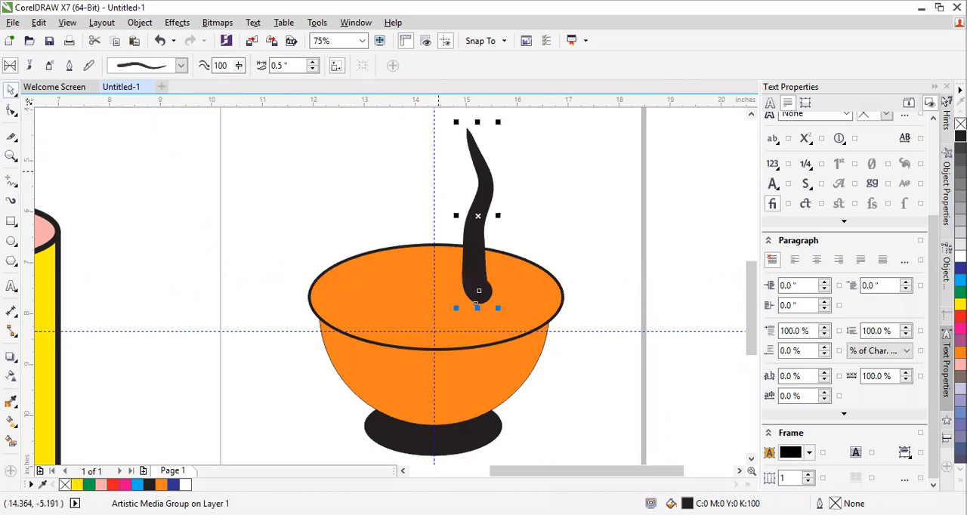
pyautogui.moveTo(478, 181)
pyautogui.mouseDown()
pyautogui.moveTo(571, 181)
pyautogui.moveTo(283, 185)
pyautogui.moveTo(252, 171)
pyautogui.mouseUp()
pyautogui.press('Escape')
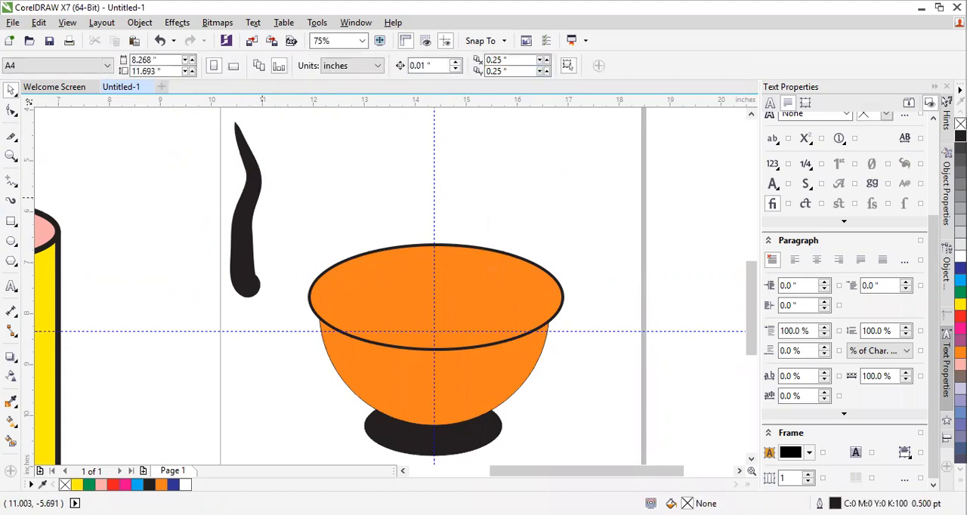
# Try to duplicate the steam stroke by its control curve, and move the stroke outside the page's left edge
pyautogui.click(244, 203)
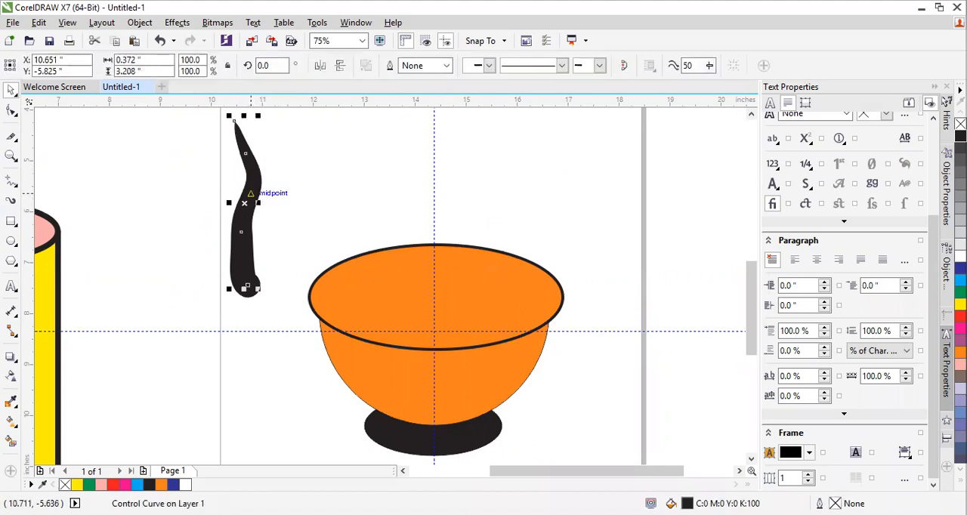
pyautogui.rightClick(247, 287)
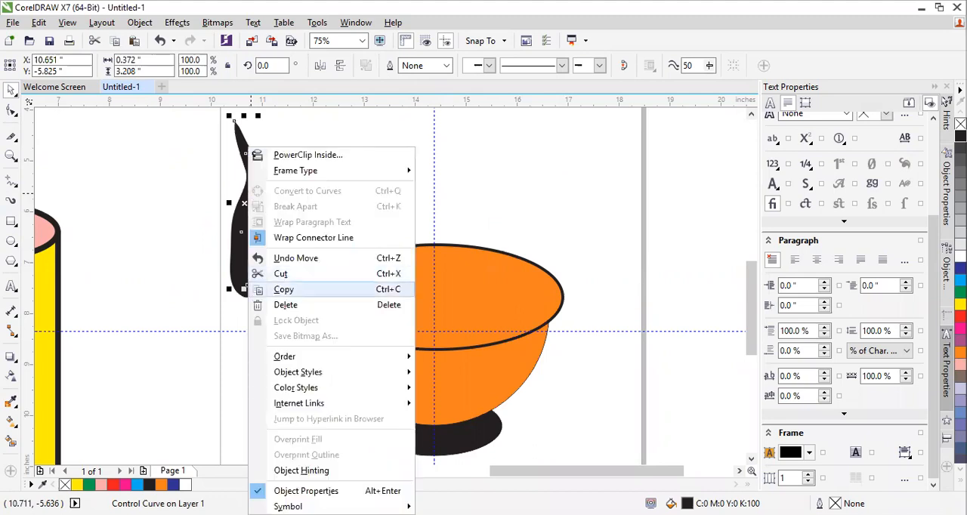
pyautogui.click(284, 290)
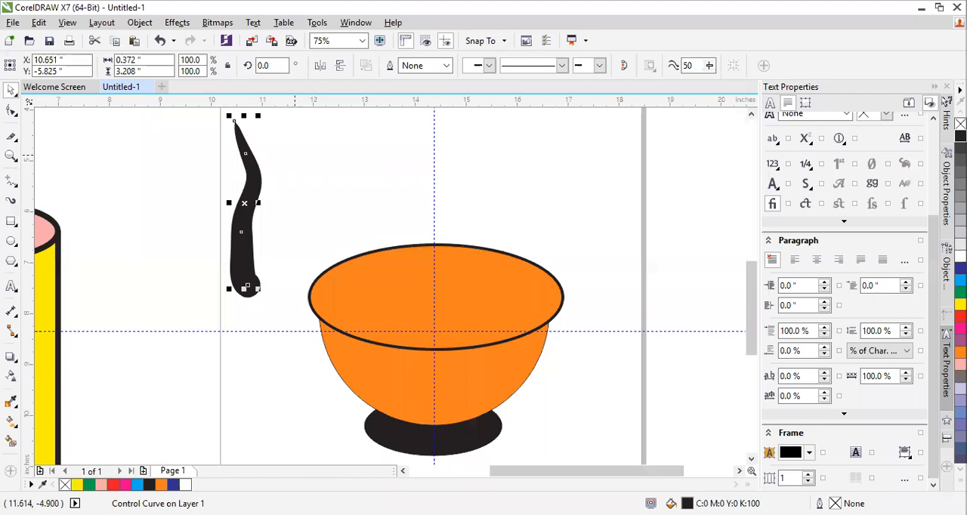
pyautogui.rightClick(294, 156)
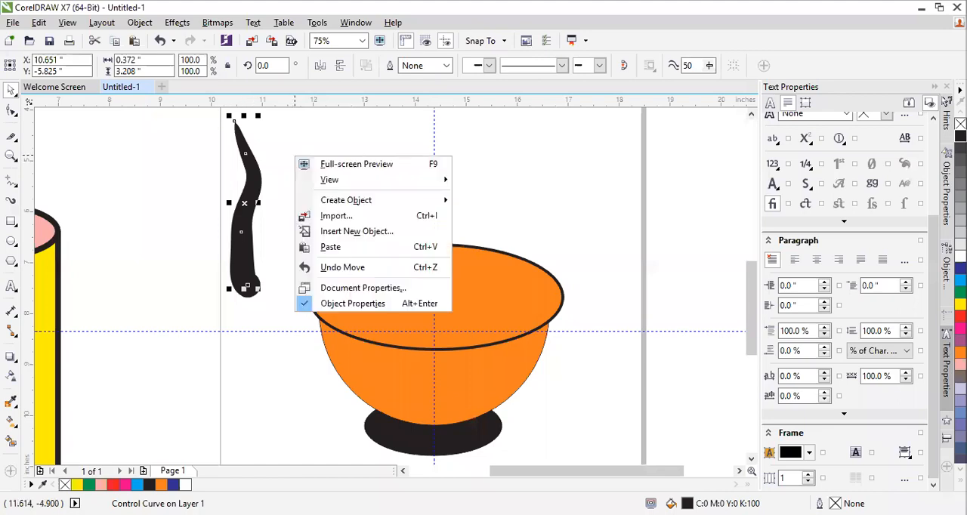
pyautogui.click(331, 247)
pyautogui.moveTo(242, 231)
pyautogui.mouseDown()
pyautogui.moveTo(281, 231)
pyautogui.moveTo(246, 221)
pyautogui.moveTo(137, 238)
pyautogui.mouseUp()
pyautogui.hotkey('ctrl', 'z')
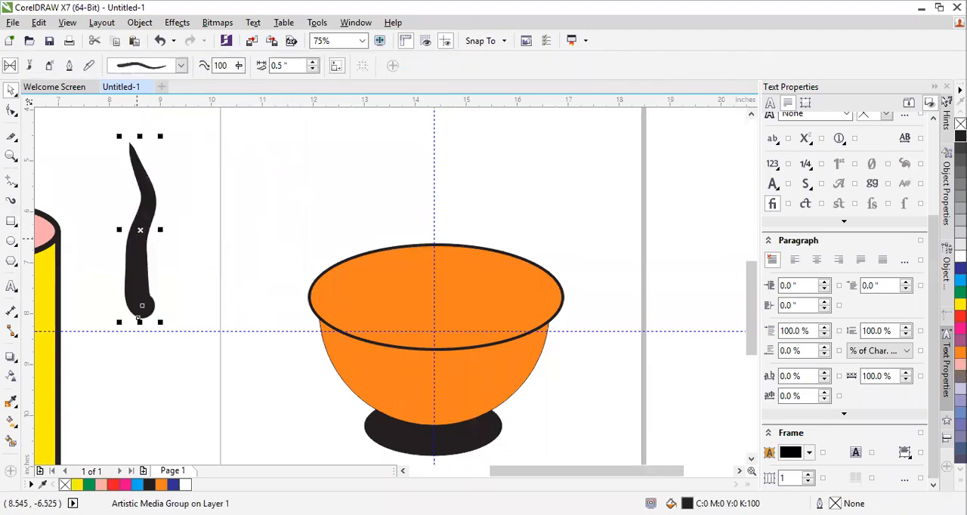
# Copy the steam stroke beside the page's left edge, paste a duplicate, and place it just right of the original
pyautogui.rightClick(138, 199)
pyautogui.click(174, 320)
pyautogui.click(195, 188)
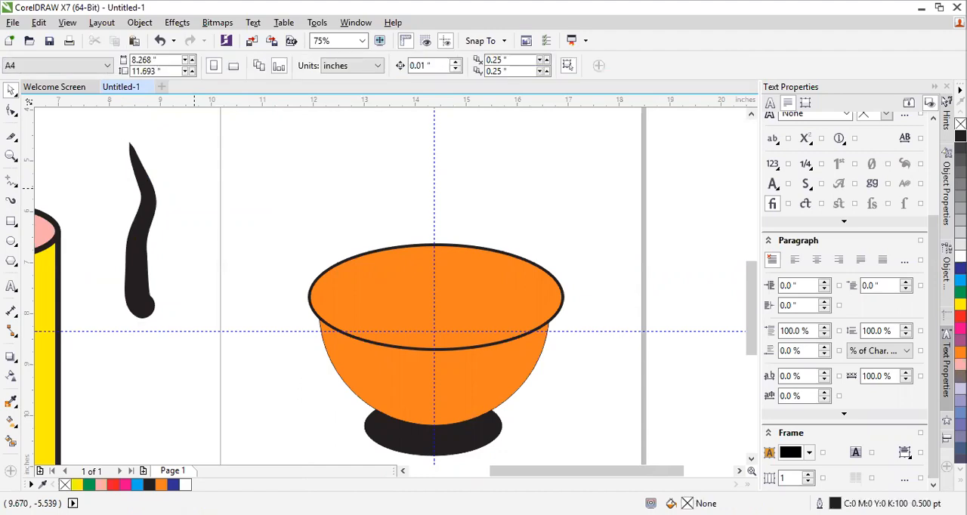
pyautogui.hotkey('ctrl', 'v')
pyautogui.moveTo(138, 248)
pyautogui.mouseDown()
pyautogui.moveTo(216, 252)
pyautogui.moveTo(185, 257)
pyautogui.mouseUp()
pyautogui.moveTo(213, 322); pyautogui.dragTo(182, 322)
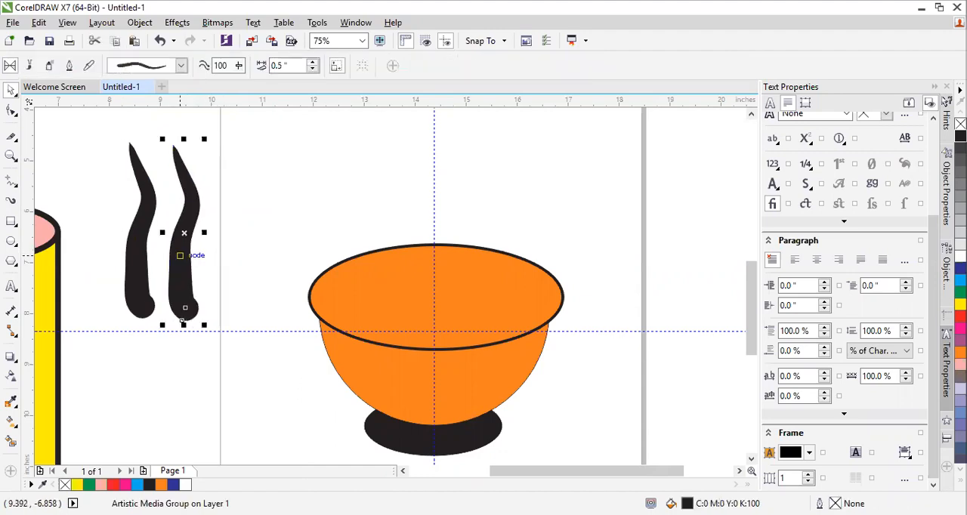
# Copy the second steam stroke, paste it, and place the third stroke just right of it
pyautogui.rightClick(182, 321)
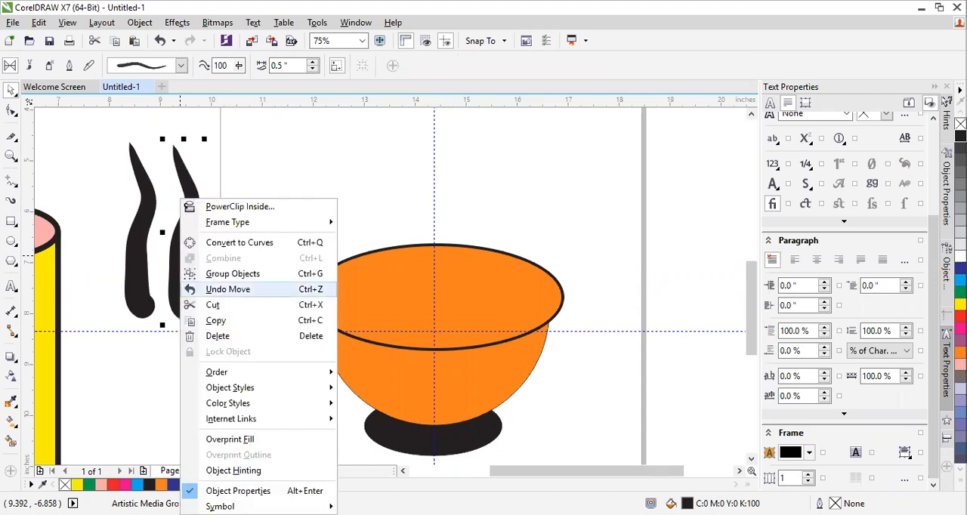
pyautogui.click(216, 321)
pyautogui.click(208, 245)
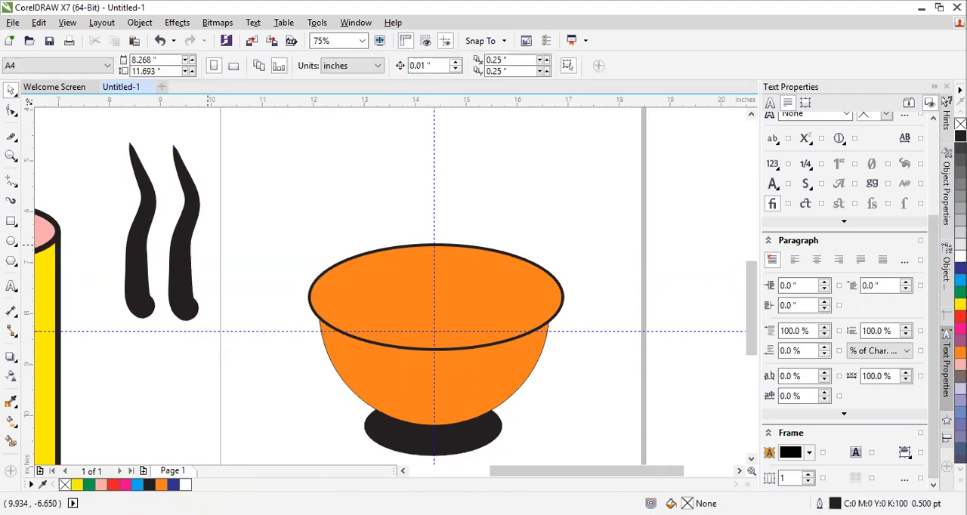
pyautogui.rightClick(208, 246)
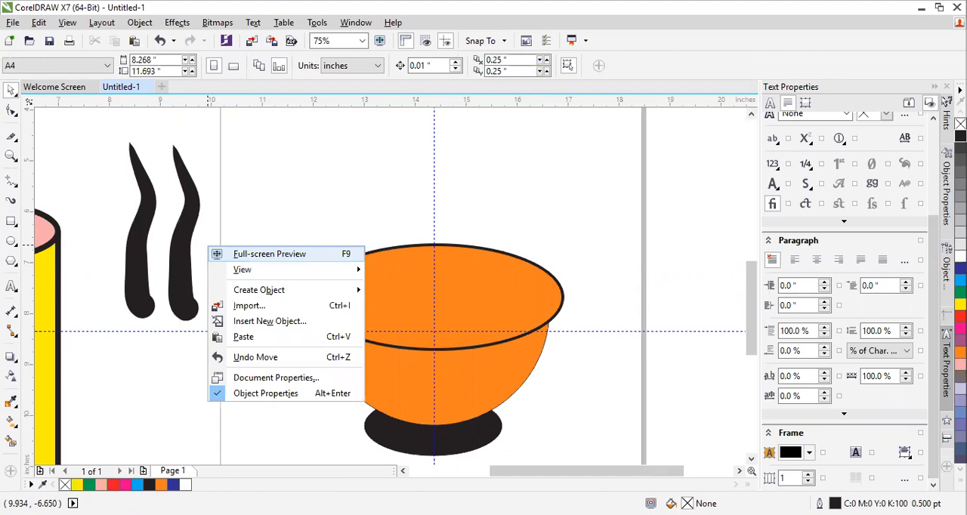
pyautogui.click(243, 337)
pyautogui.moveTo(176, 253); pyautogui.dragTo(222, 247)
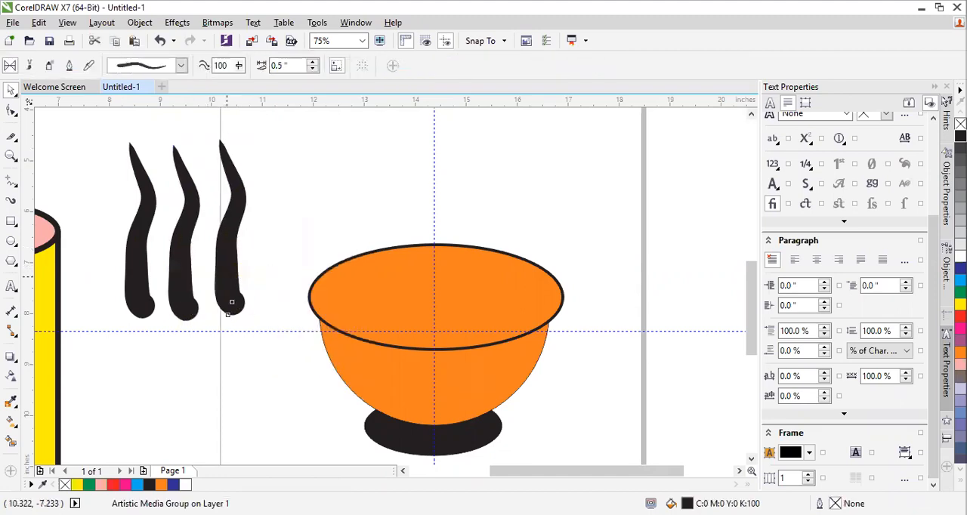
# Move the three steam strokes onto the orange bowl, spread across the rim and rising from it
pyautogui.click(230, 226)
pyautogui.moveTo(226, 235); pyautogui.dragTo(490, 228)
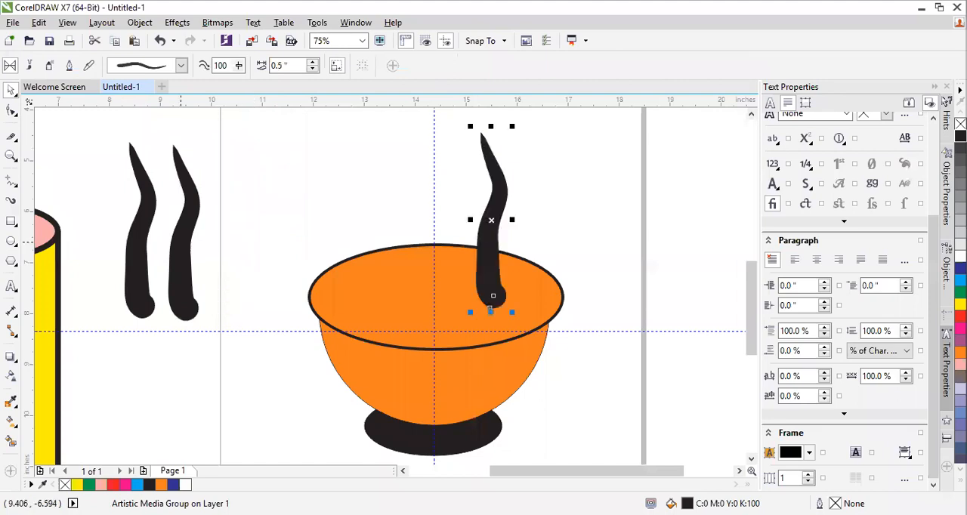
pyautogui.click(179, 241)
pyautogui.moveTo(182, 321); pyautogui.dragTo(424, 317)
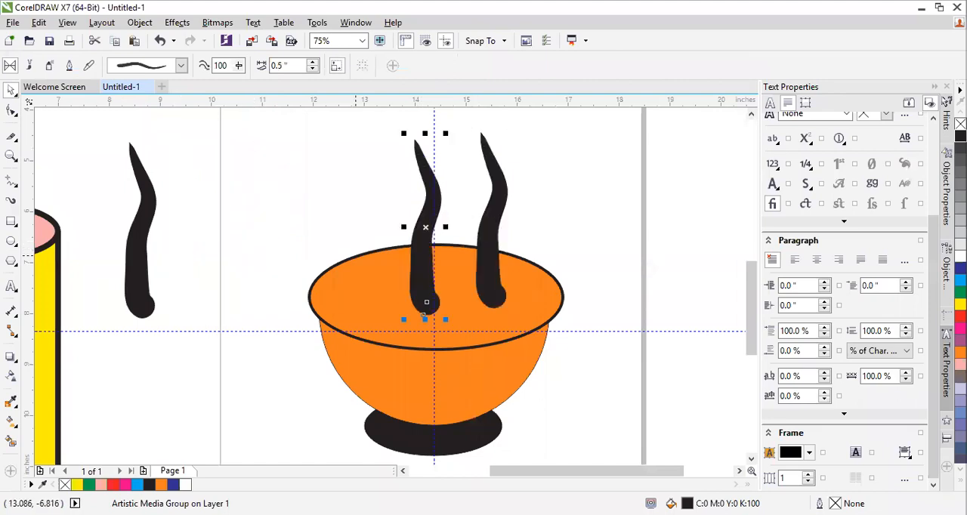
pyautogui.click(144, 246)
pyautogui.moveTo(144, 245); pyautogui.dragTo(366, 253)
pyautogui.click(535, 213)
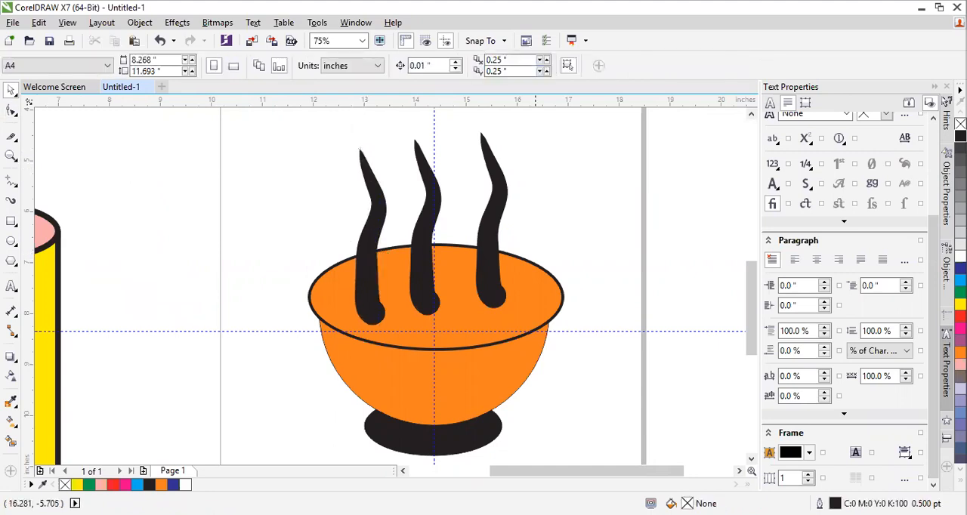
# Select the whole orange bowl with its steam strokes and move it off the page, left of the yellow cup
pyautogui.scroll(-1, 550, 216)
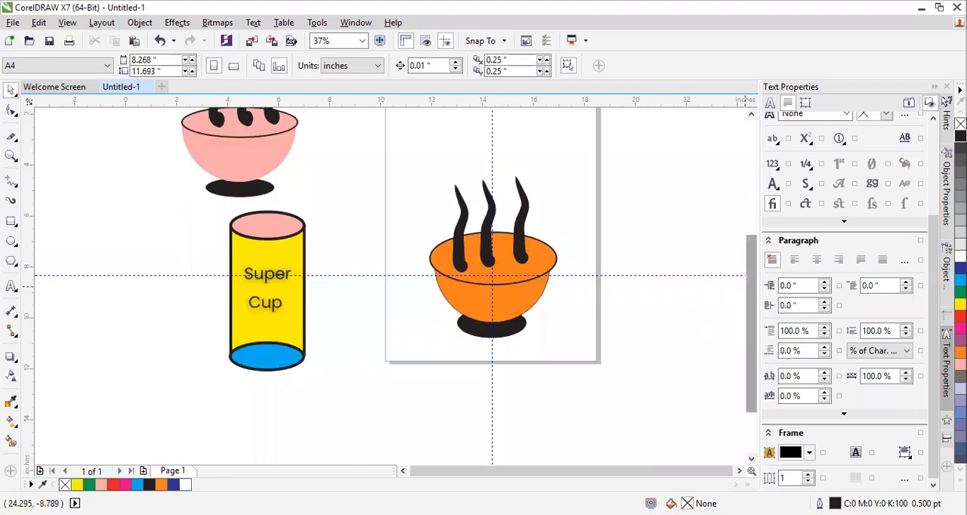
pyautogui.scroll(2, 751, 325)
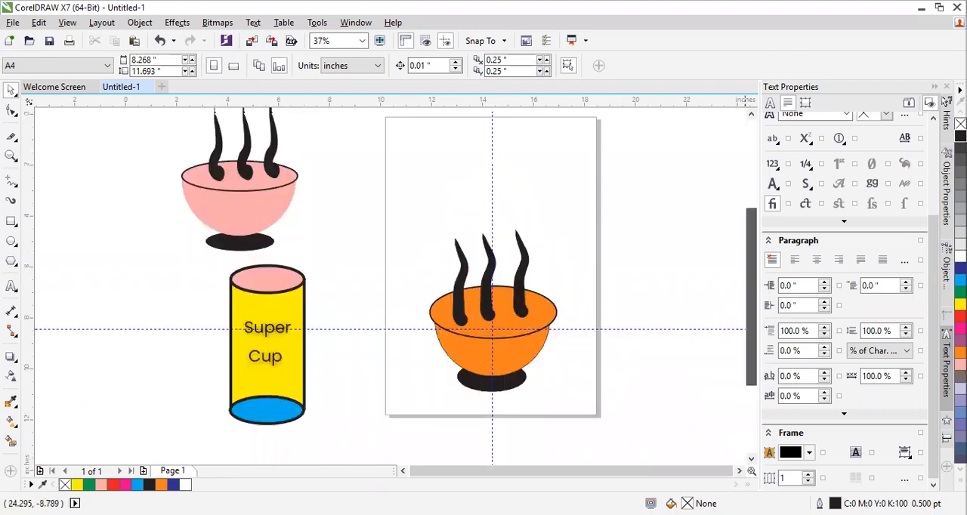
pyautogui.scroll(1, 745, 325)
pyautogui.scroll(2, 514, 332)
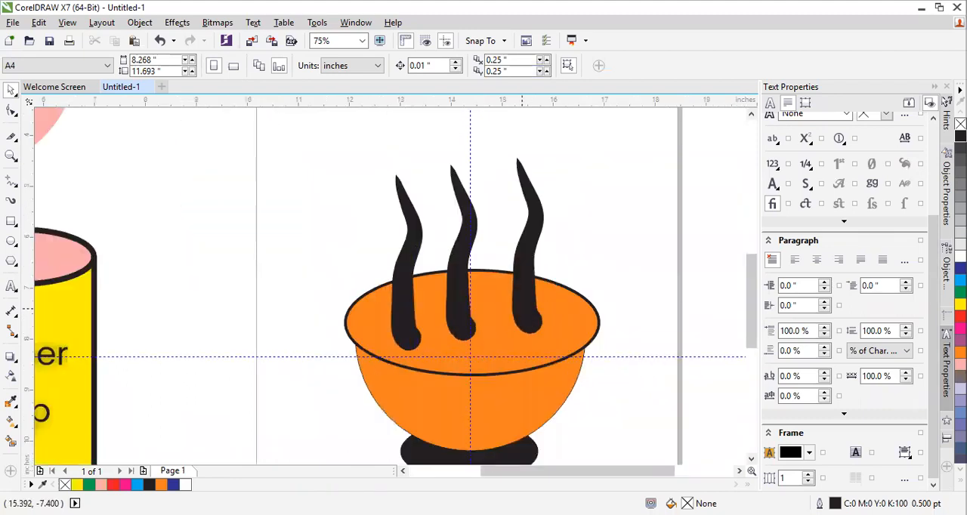
pyautogui.click(456, 296)
pyautogui.click(405, 299)
pyautogui.scroll(-1, 479, 310)
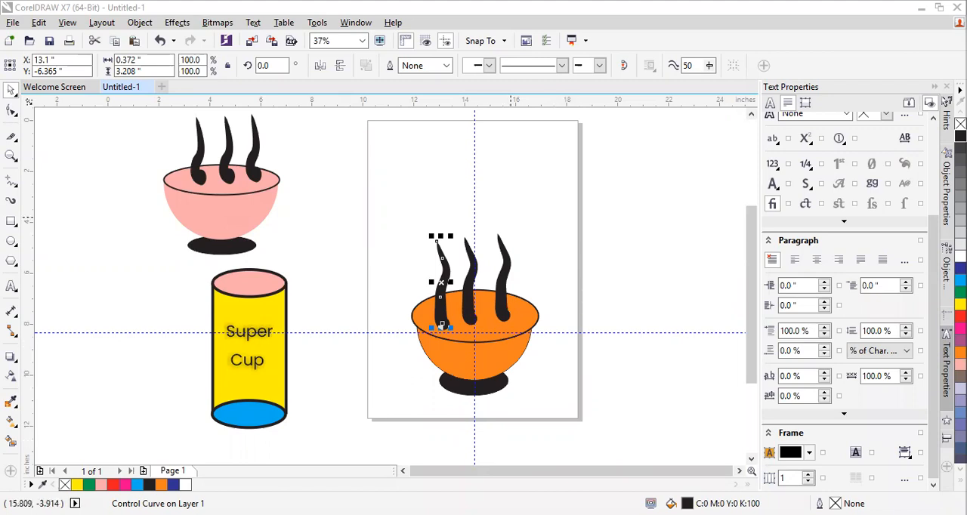
pyautogui.click(393, 222)
pyautogui.moveTo(389, 217); pyautogui.dragTo(552, 400)
pyautogui.moveTo(497, 362); pyautogui.dragTo(136, 376)
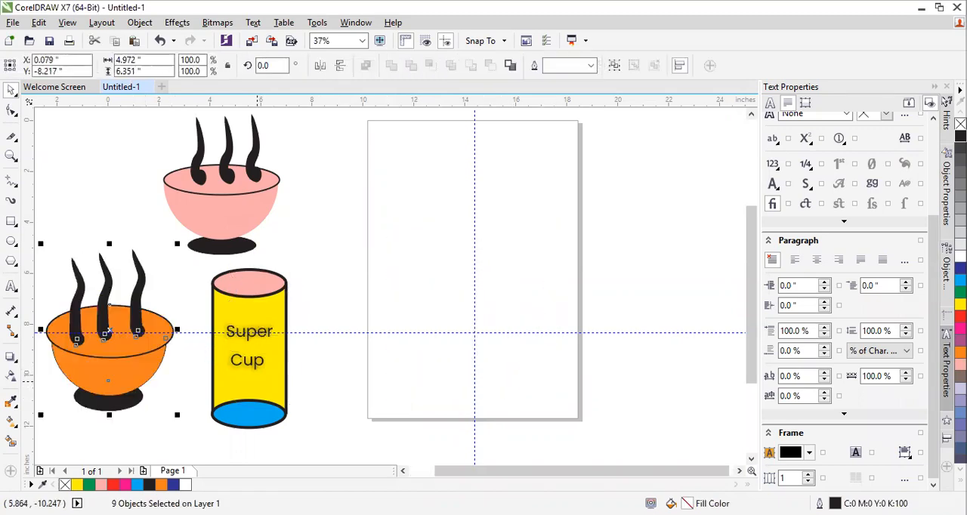
# Draw an upright rectangle about 3.92 by 7.5 inches on the empty page for the cup body
pyautogui.click(257, 380)
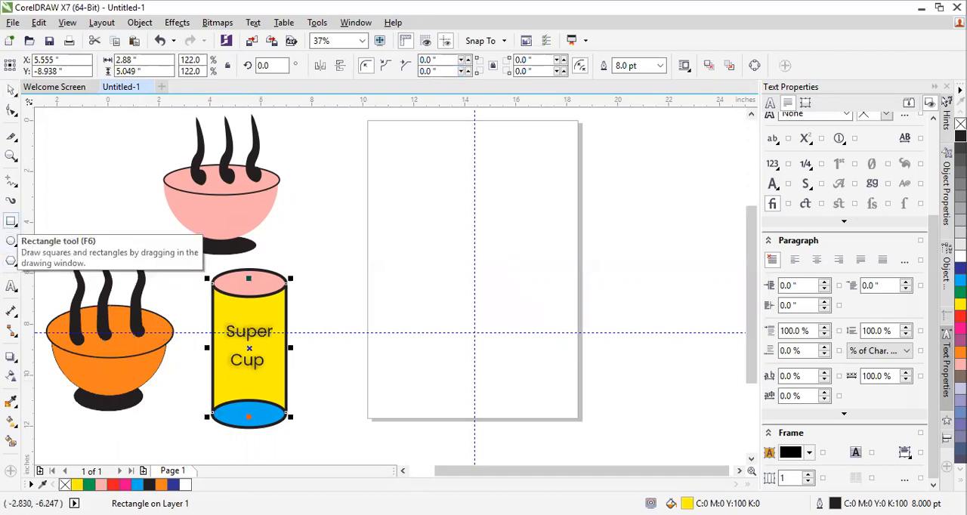
pyautogui.click(12, 221)
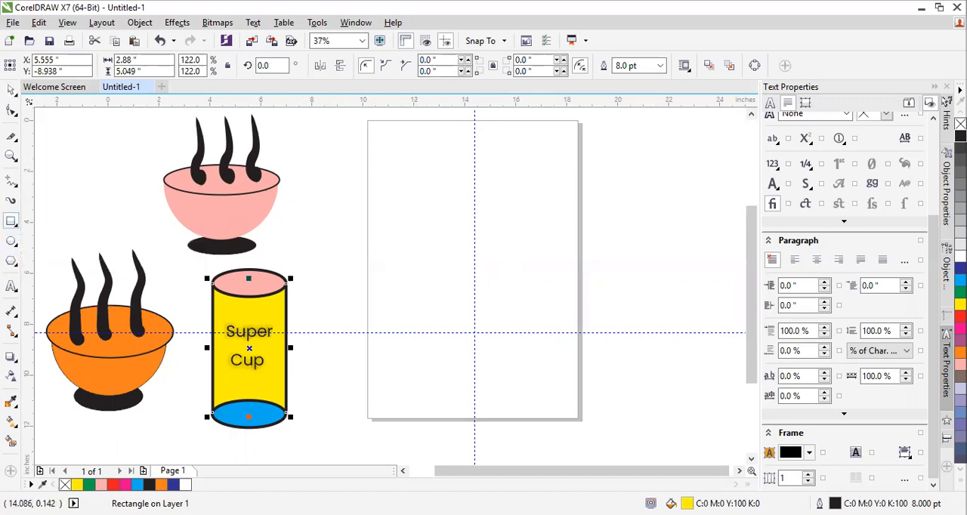
pyautogui.moveTo(405, 165); pyautogui.dragTo(505, 356)
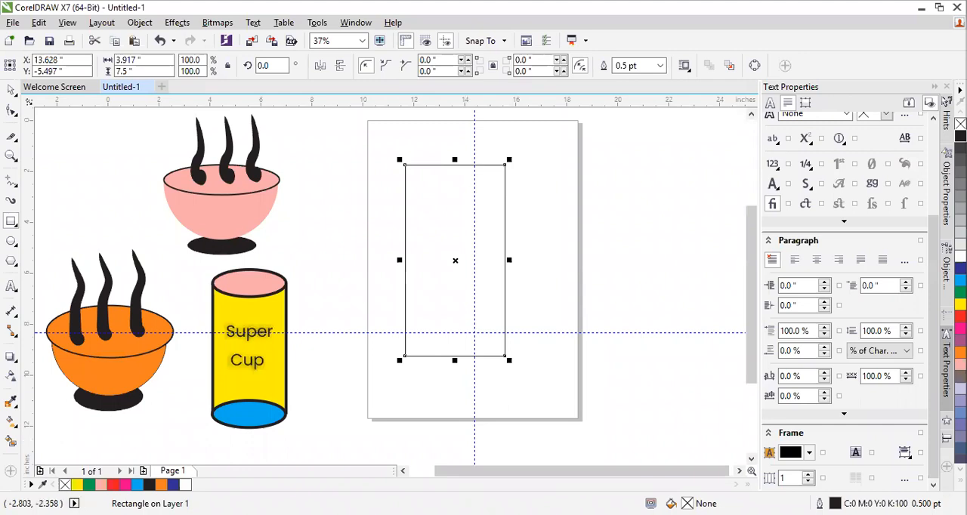
# Draw an ellipse about 4.08 by 1.47 inches over the rectangle's top edge and another about 4.25 by 1.39 inches over its bottom edge
pyautogui.click(14, 244)
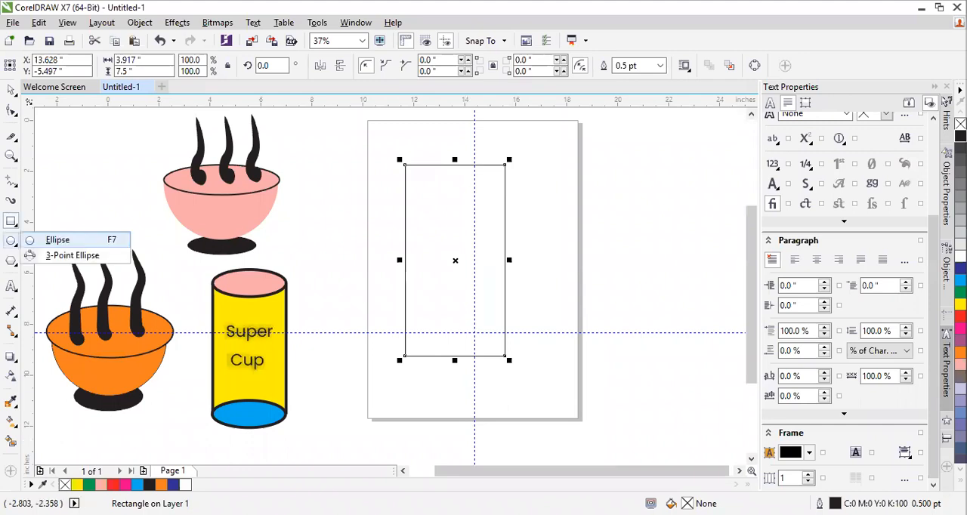
pyautogui.click(57, 239)
pyautogui.moveTo(402, 147); pyautogui.dragTo(505, 184)
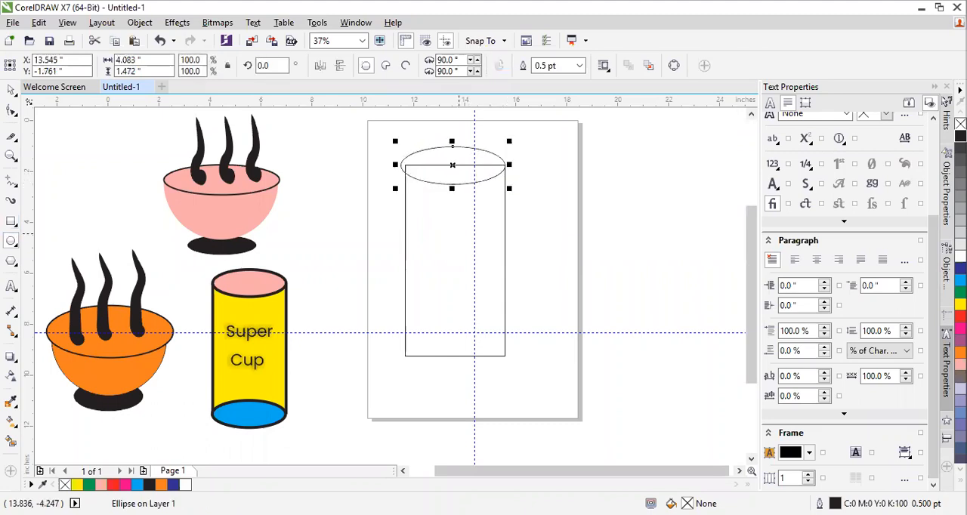
pyautogui.moveTo(402, 344); pyautogui.dragTo(511, 381)
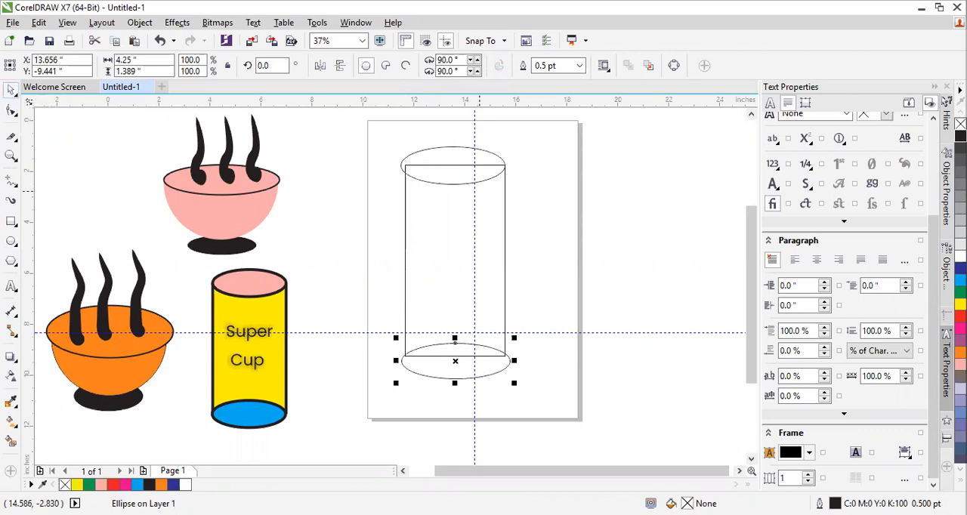
# Fill the top and bottom ellipses with orange and the rectangle between them with yellow
pyautogui.click(452, 146)
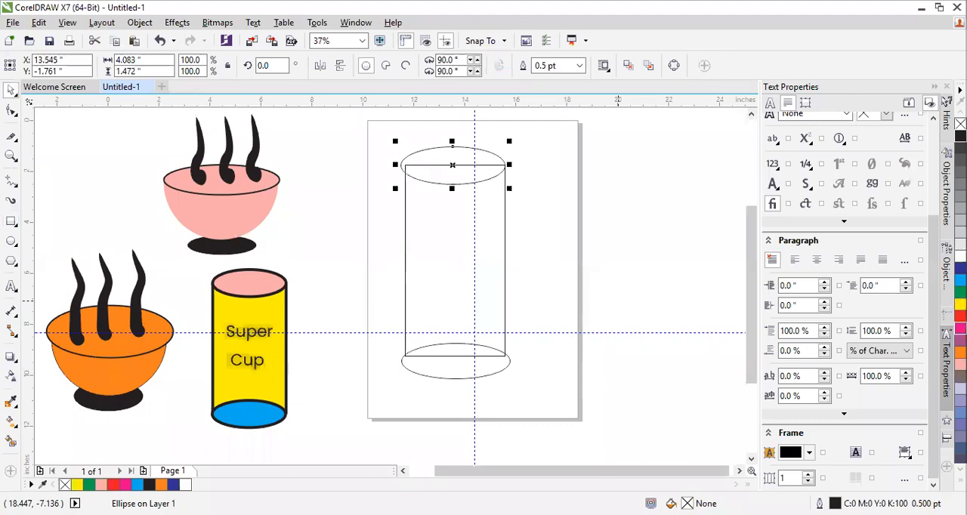
pyautogui.click(961, 351)
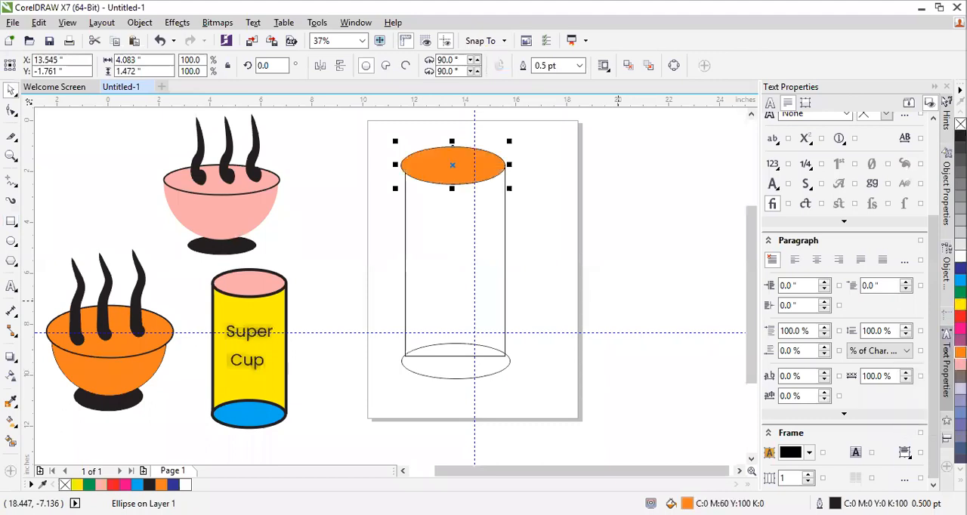
pyautogui.click(456, 369)
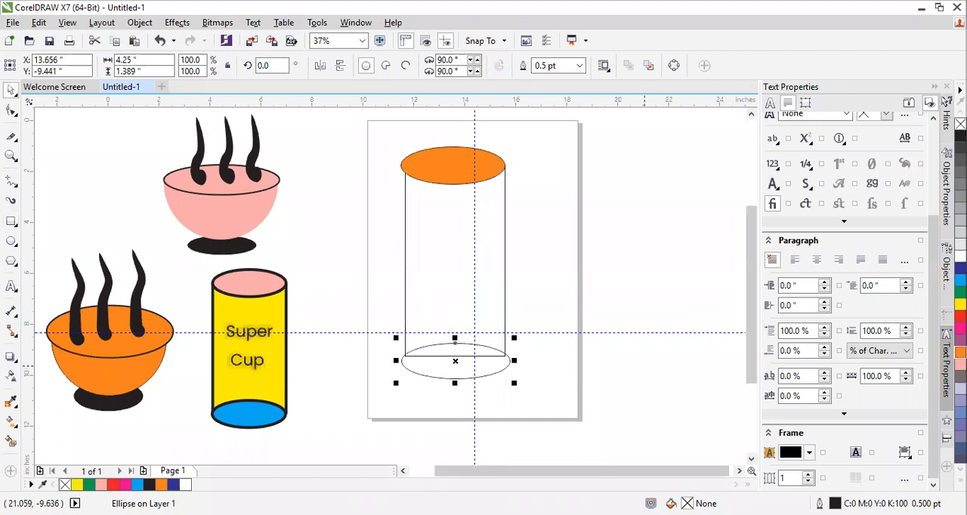
pyautogui.click(961, 352)
pyautogui.click(442, 250)
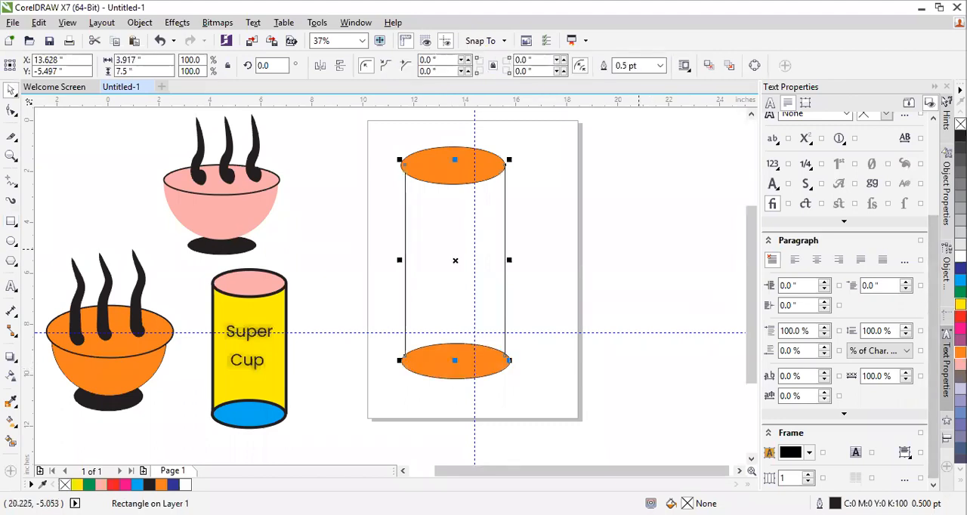
pyautogui.click(960, 304)
pyautogui.click(533, 223)
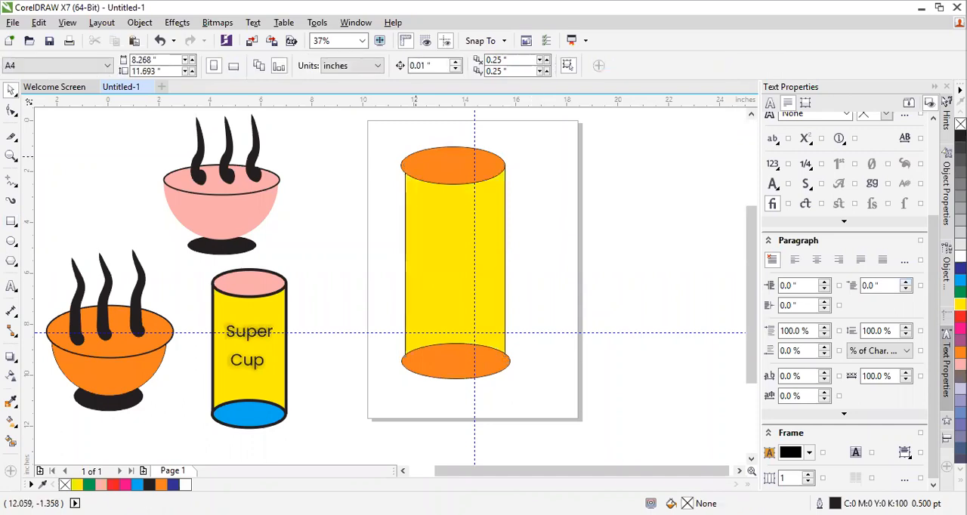
# Narrow the top ellipse to about 3.92 inches and the bottom ellipse to about 4.11 inches, and move the bottom one slightly up
pyautogui.click(452, 149)
pyautogui.moveTo(397, 165); pyautogui.dragTo(403, 166)
pyautogui.click(423, 362)
pyautogui.moveTo(398, 361); pyautogui.dragTo(406, 356)
pyautogui.moveTo(468, 364); pyautogui.dragTo(467, 356)
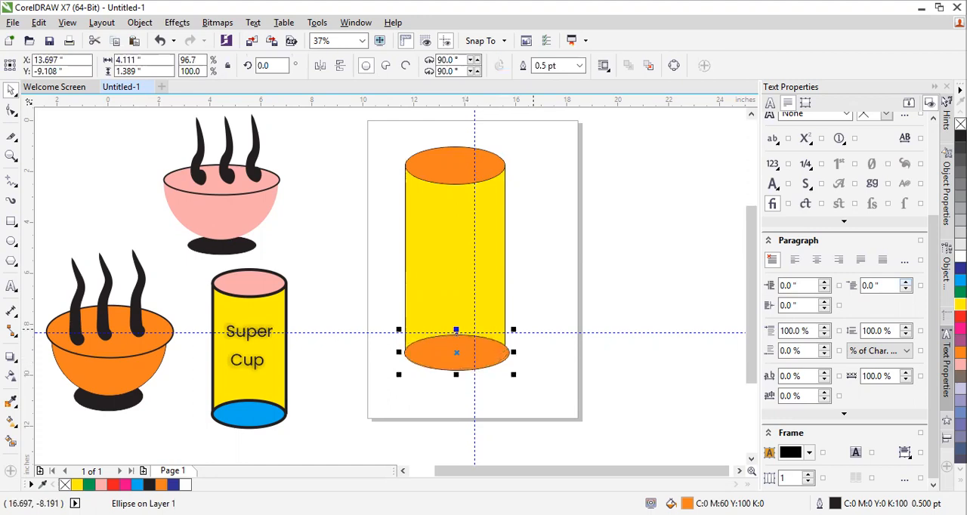
pyautogui.click(535, 328)
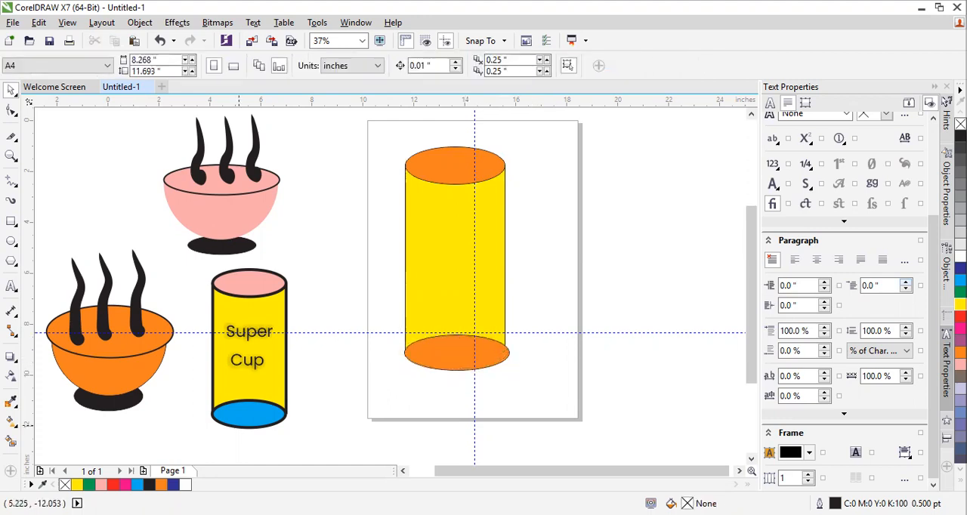
# Thicken the cup's outlines, setting the top ellipse's outline width to 3 pt
pyautogui.click(483, 170)
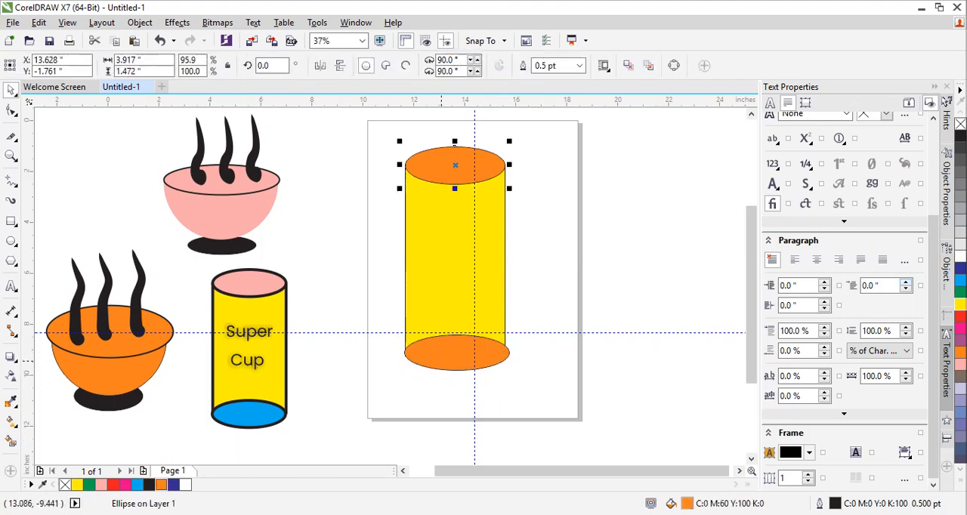
pyautogui.click(580, 66)
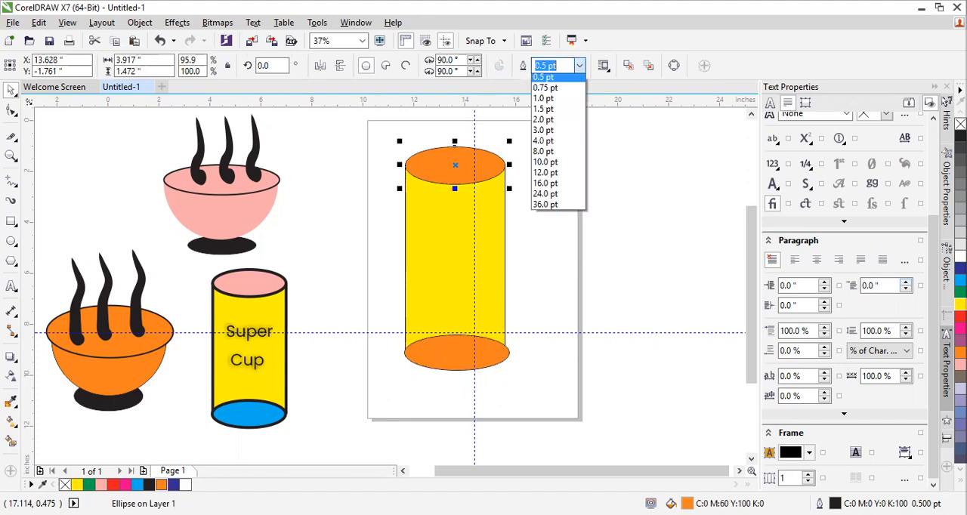
pyautogui.click(546, 122)
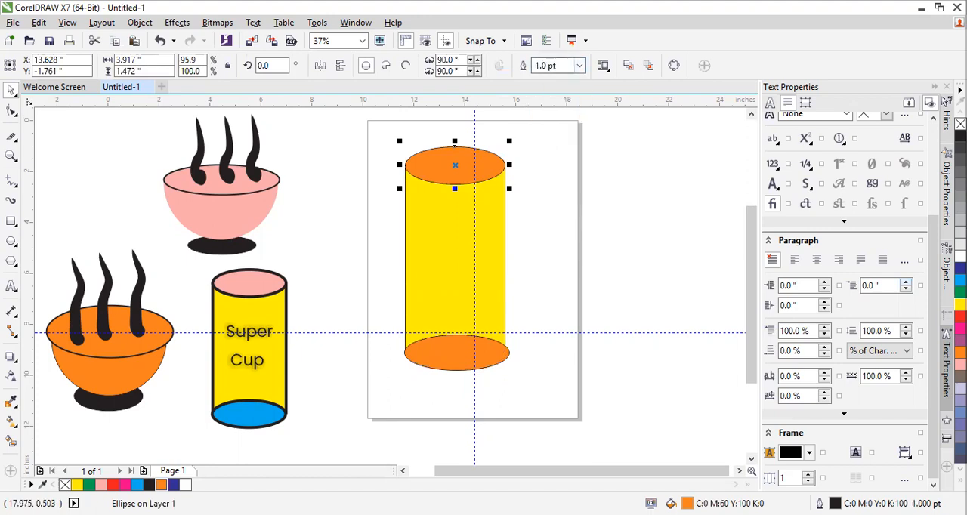
pyautogui.click(580, 66)
pyautogui.click(545, 143)
pyautogui.click(525, 152)
pyautogui.click(493, 161)
pyautogui.click(580, 65)
pyautogui.click(546, 178)
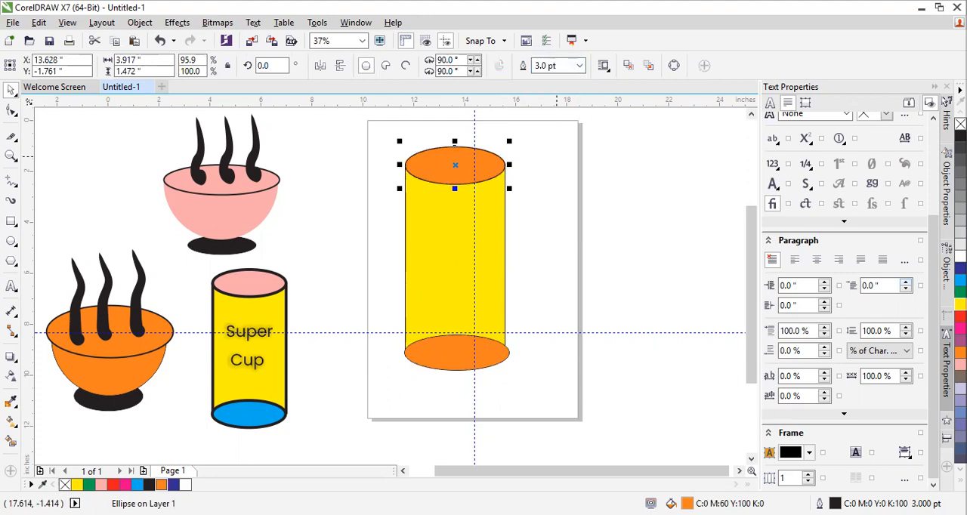
pyautogui.click(518, 227)
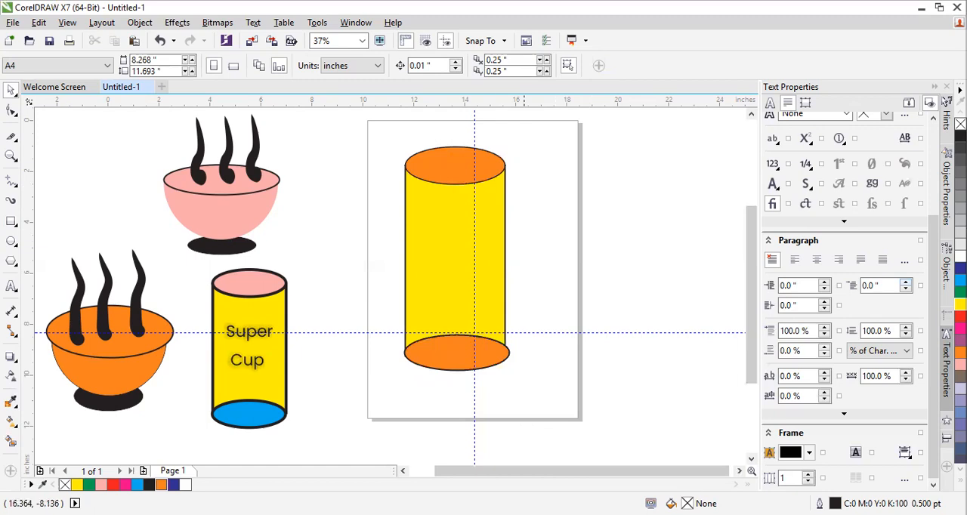
# Narrow the bottom ellipse from its right side to match the width of the cup body
pyautogui.click(510, 350)
pyautogui.moveTo(515, 353); pyautogui.dragTo(510, 354)
pyautogui.click(530, 370)
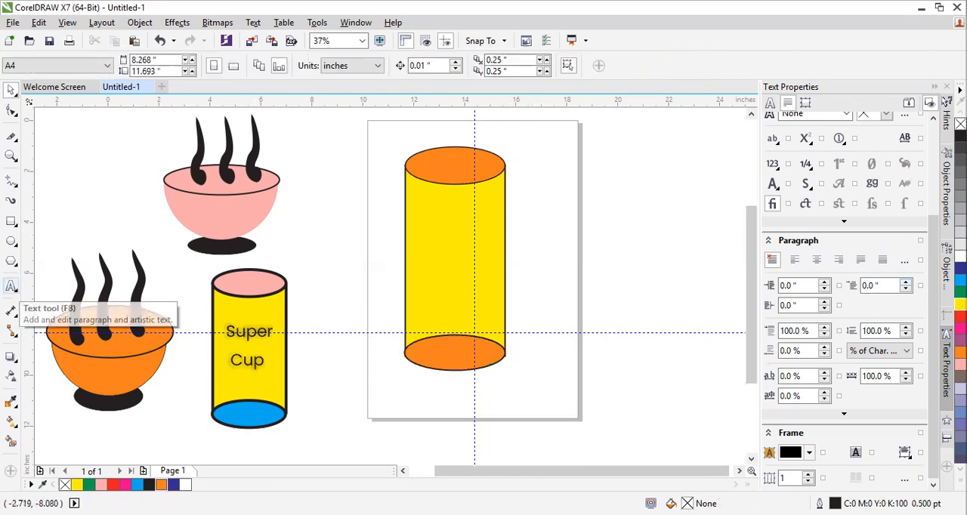
# Add the artistic text "Super Cup" on two lines over the yellow body of the cup
pyautogui.click(12, 286)
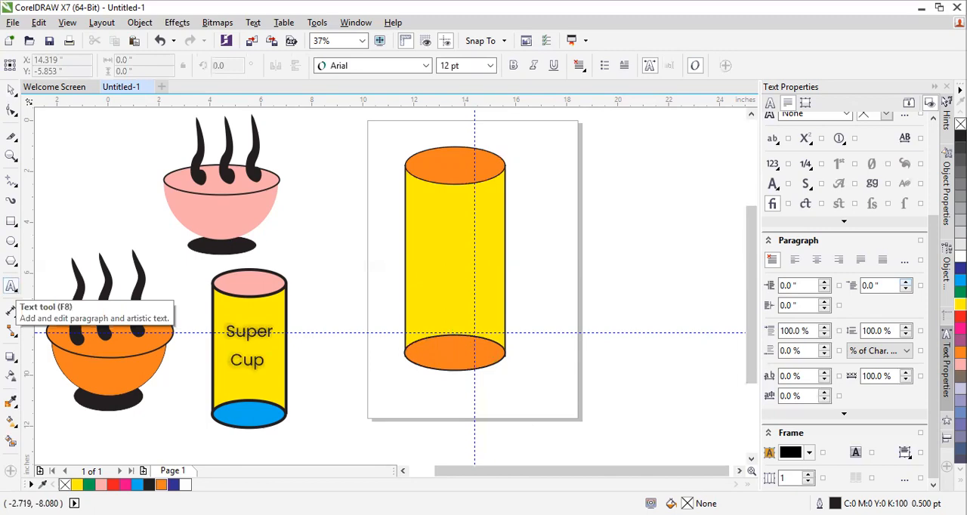
pyautogui.click(639, 251)
pyautogui.write('Super')
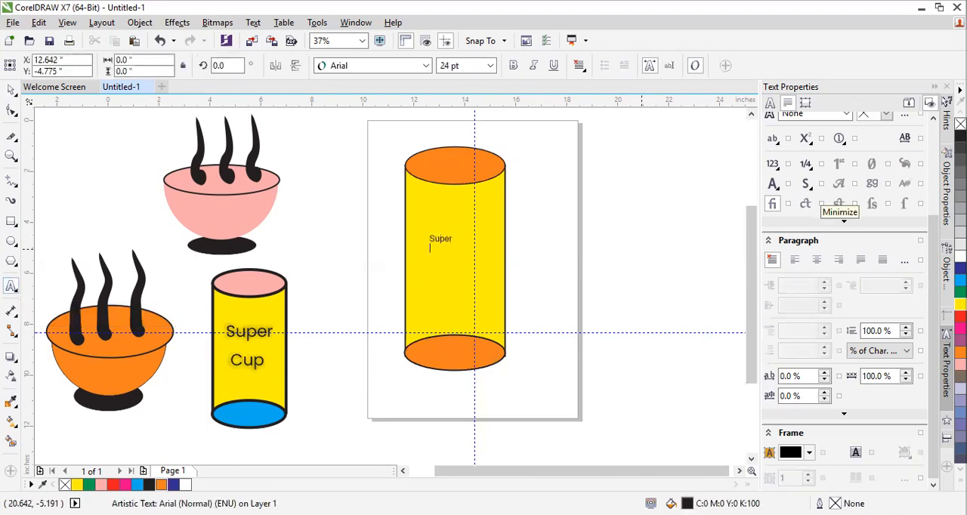
pyautogui.write(' Cup')
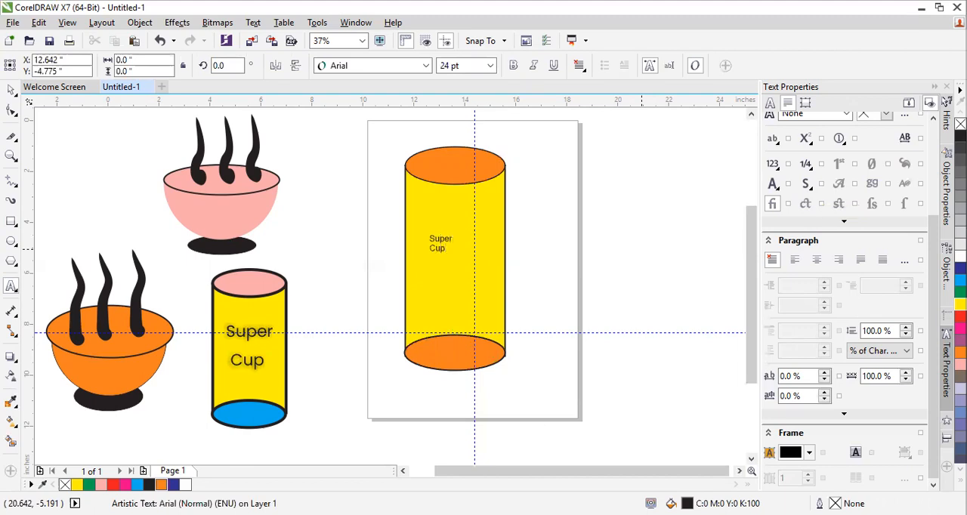
pyautogui.hotkey('ctrl', 'space')
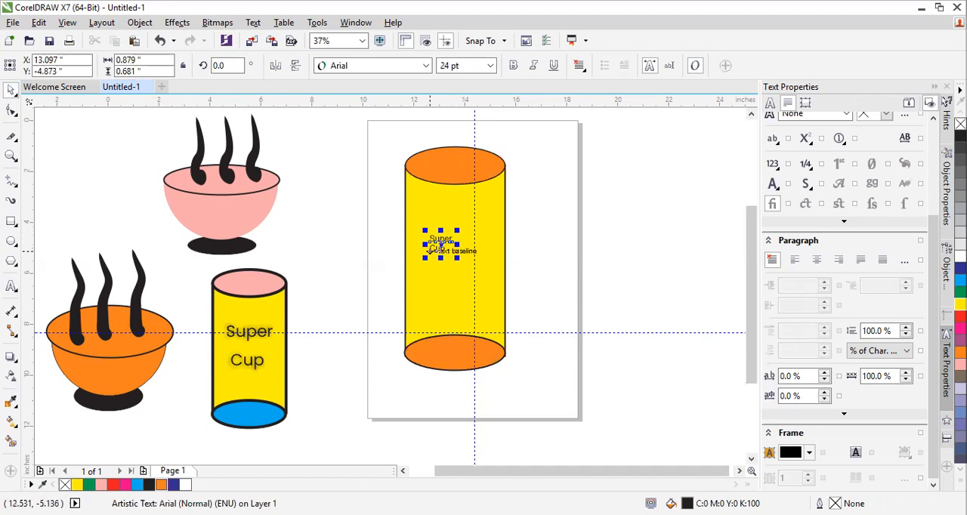
# Enlarge the "Super Cup" text to about 69 pt, position it mid-body on the cup and centre-align its two lines
pyautogui.moveTo(460, 259); pyautogui.dragTo(499, 286)
pyautogui.moveTo(461, 248); pyautogui.dragTo(454, 237)
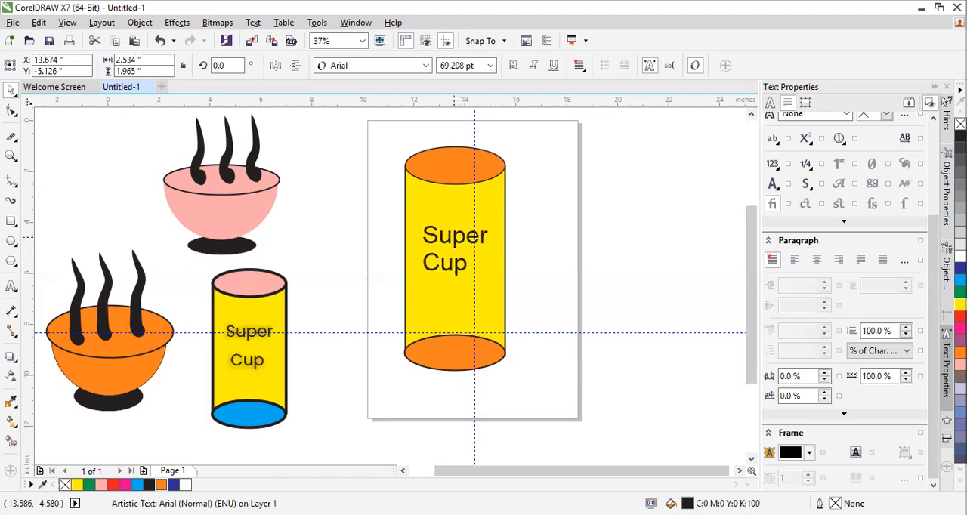
pyautogui.doubleClick(445, 263)
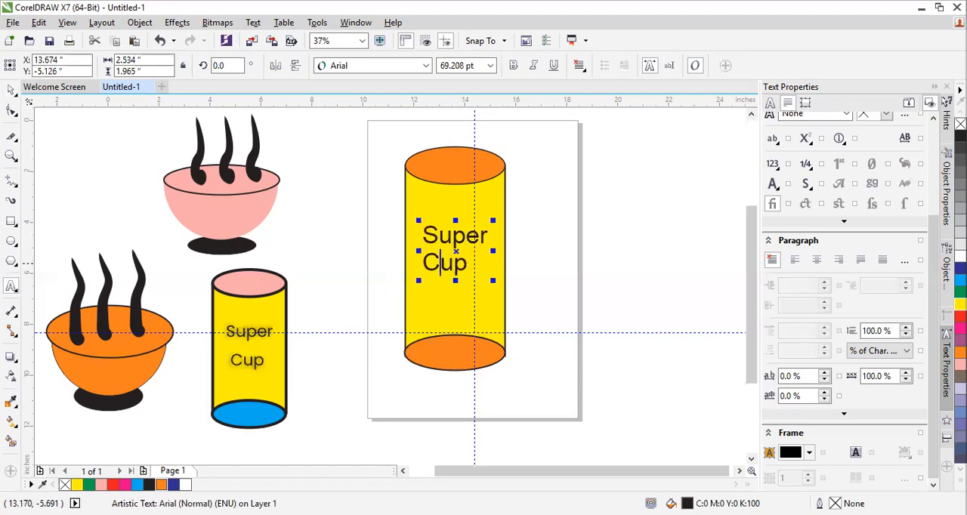
pyautogui.hotkey('ctrl', 'e')
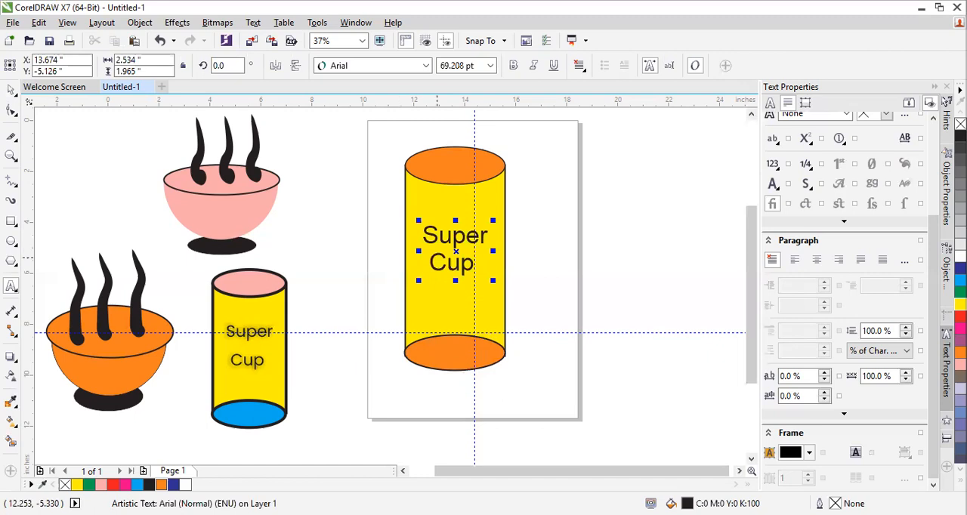
pyautogui.click(11, 89)
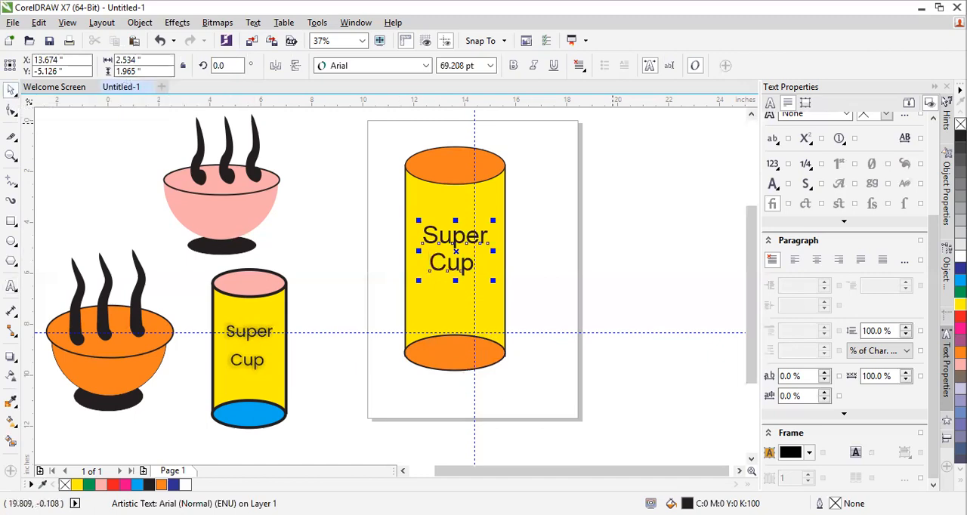
# Select the whole cup on the page, including its text, and delete it
pyautogui.click(389, 257)
pyautogui.moveTo(421, 216); pyautogui.dragTo(378, 140)
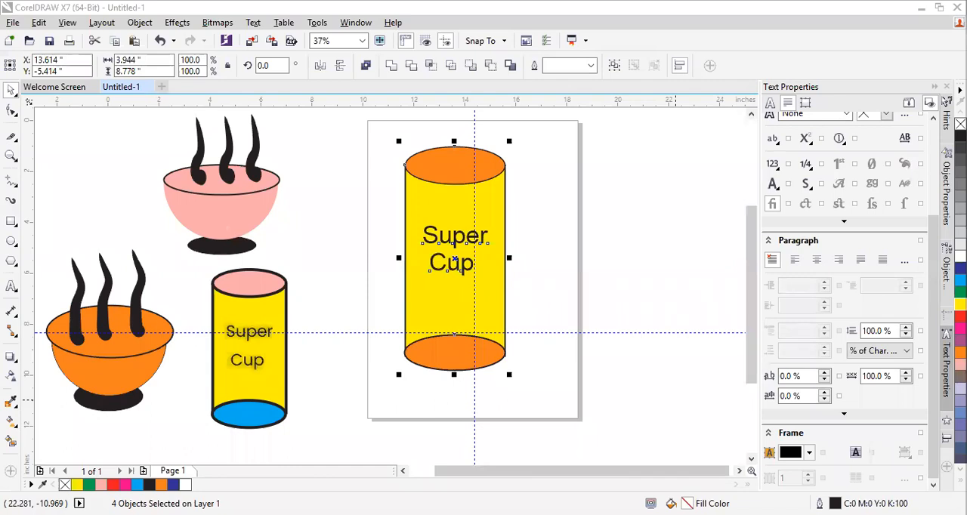
pyautogui.moveTo(356, 125); pyautogui.dragTo(544, 416)
pyautogui.press('Delete')
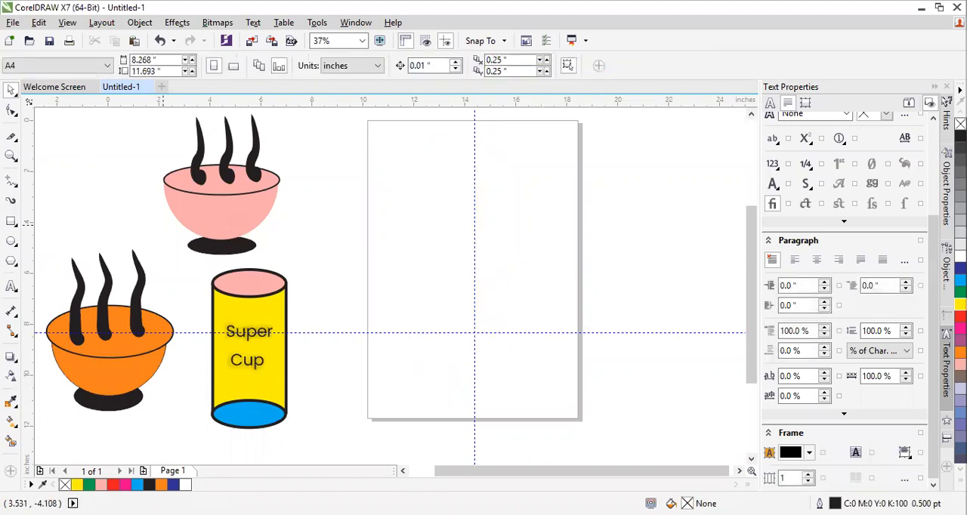
# Draw a rectangle about 3.19 by 7.56 inches and an ellipse about 3.31 by 1.64 inches across its top edge
pyautogui.click(11, 221)
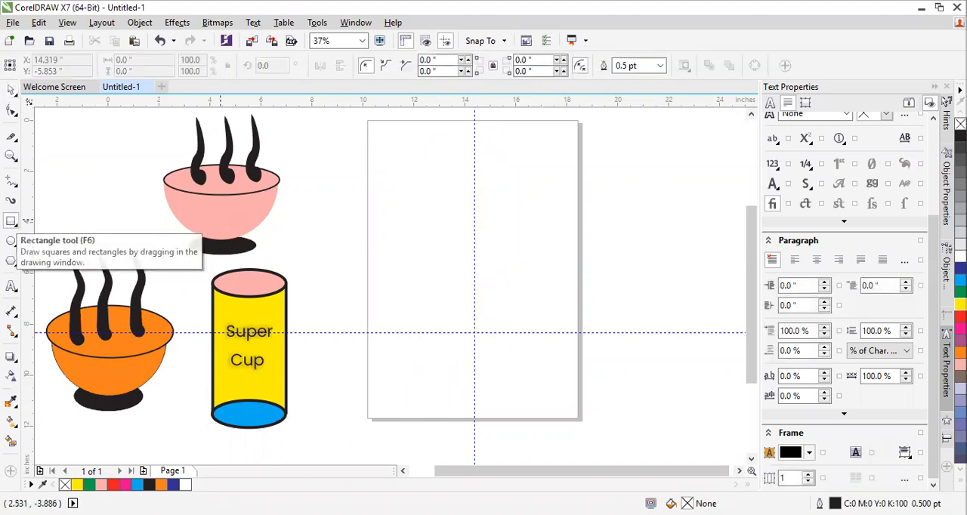
pyautogui.moveTo(421, 164)
pyautogui.mouseDown()
pyautogui.moveTo(462, 200)
pyautogui.moveTo(495, 291)
pyautogui.moveTo(502, 356)
pyautogui.mouseUp()
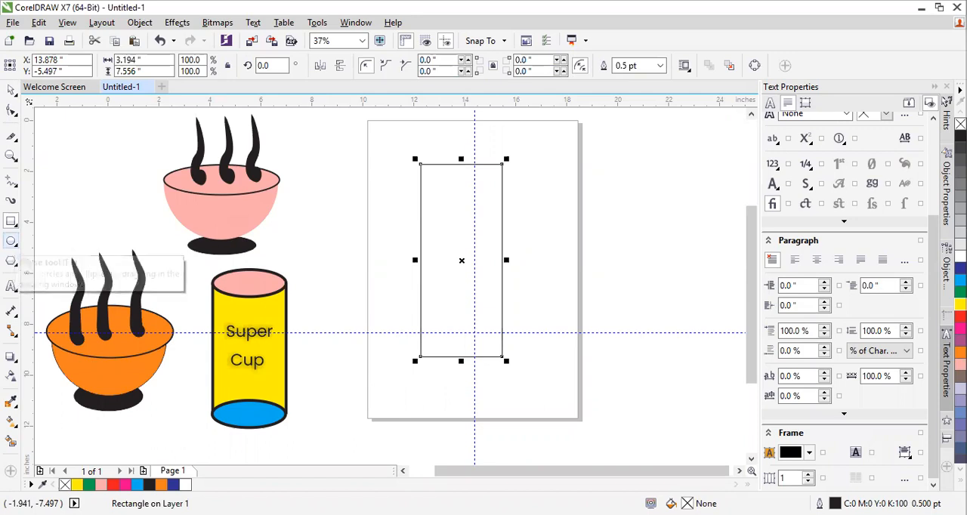
pyautogui.click(11, 240)
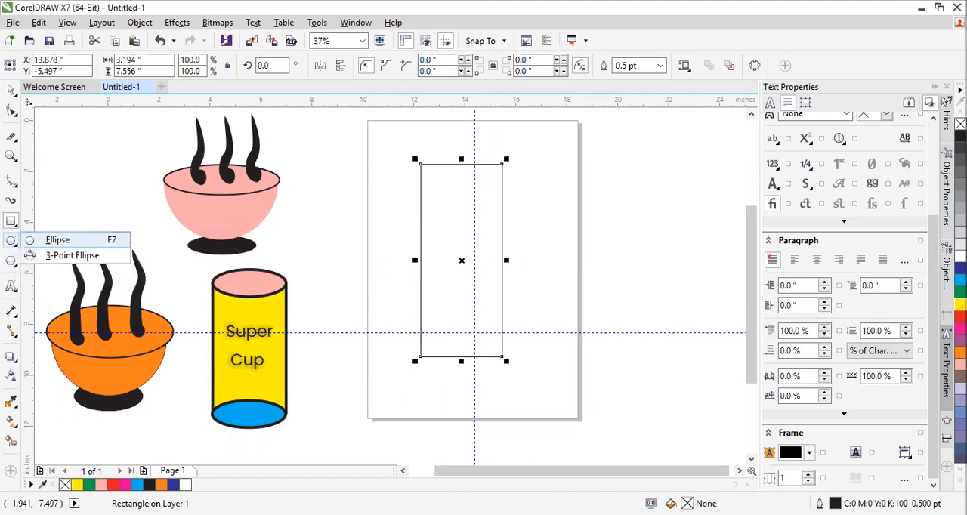
pyautogui.click(57, 240)
pyautogui.moveTo(418, 138); pyautogui.dragTo(502, 181)
pyautogui.click(12, 90)
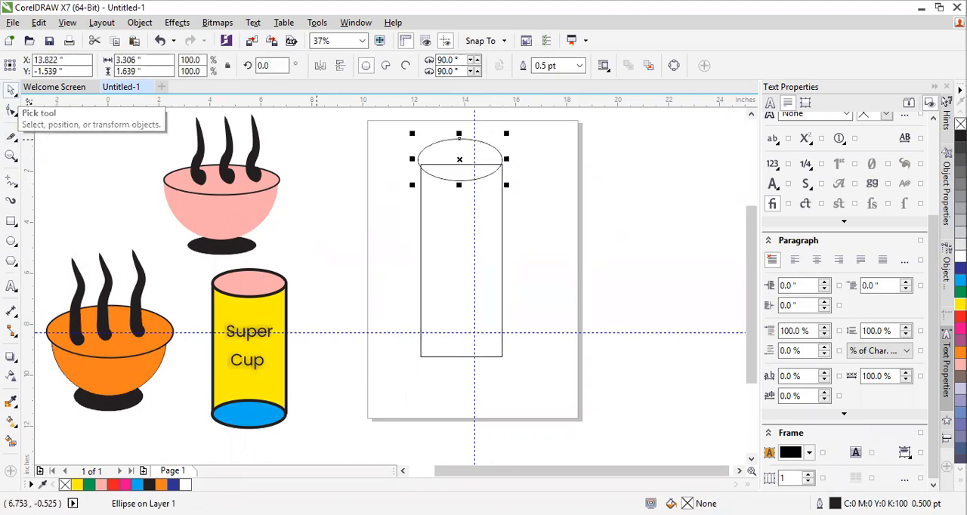
# Shift the top ellipse slightly right to centre it over the rectangle
pyautogui.click(458, 161)
pyautogui.click(458, 161)
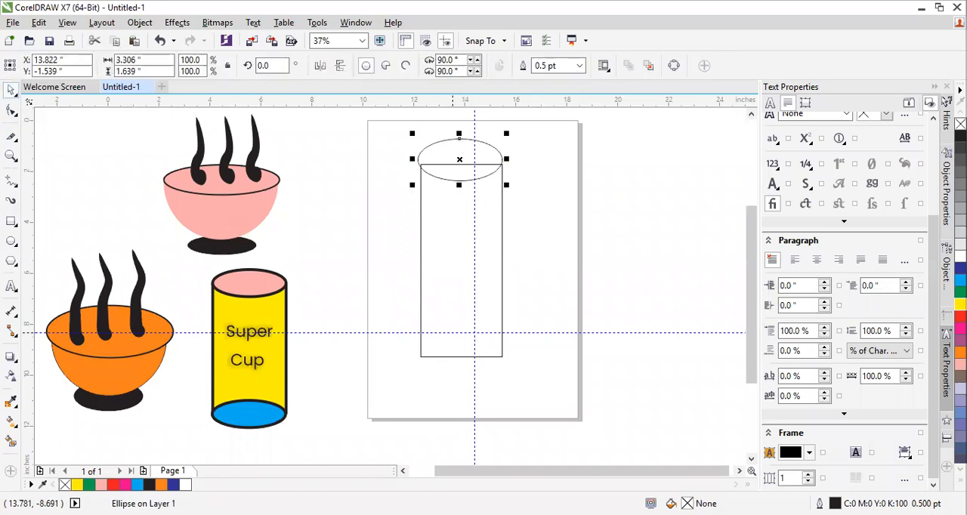
pyautogui.moveTo(446, 150); pyautogui.dragTo(446, 150)
pyautogui.click(545, 158)
pyautogui.click(464, 157)
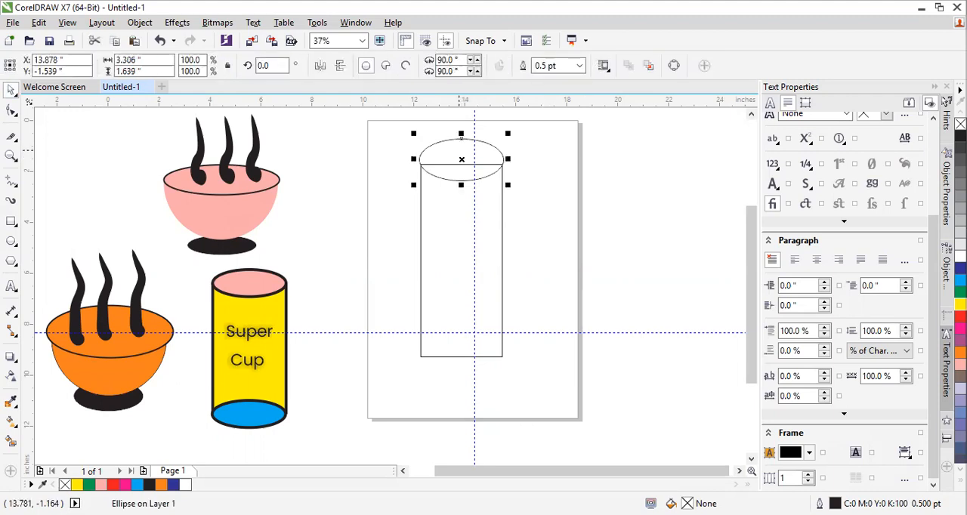
# Place a copy of the top ellipse across the rectangle's bottom edge
pyautogui.rightClick(462, 160)
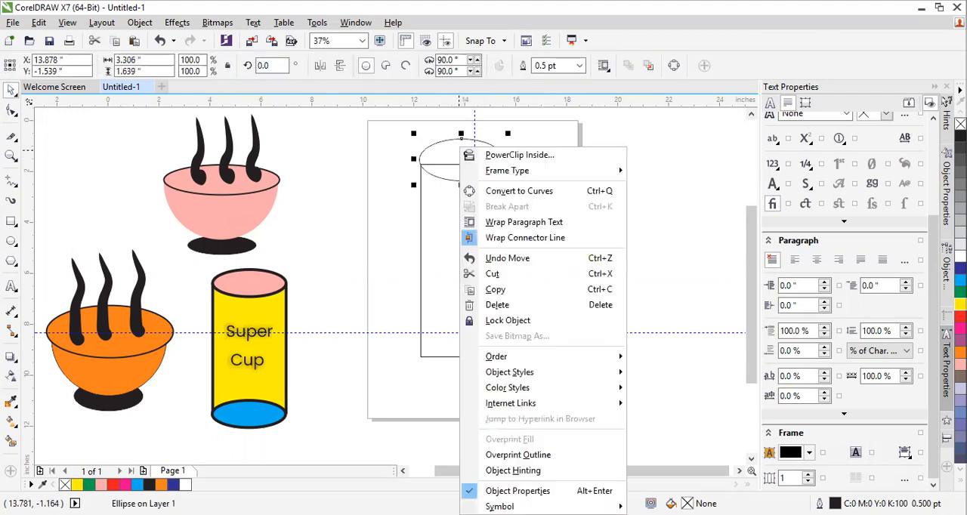
pyautogui.click(539, 179)
pyautogui.rightClick(540, 180)
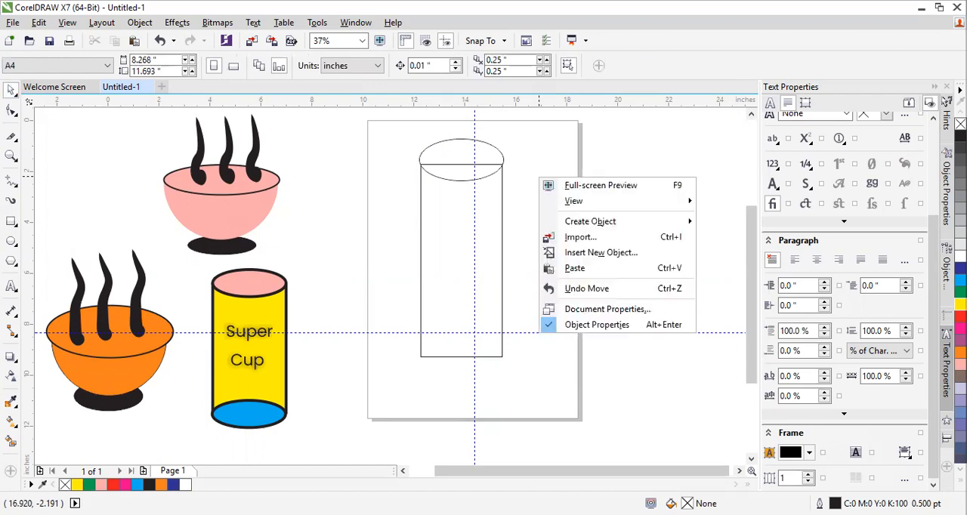
pyautogui.moveTo(466, 154); pyautogui.dragTo(467, 347)
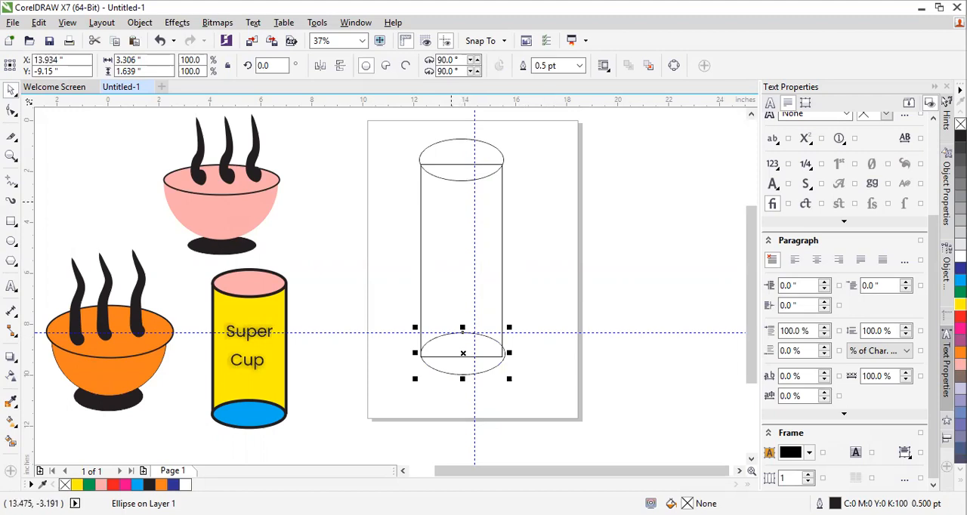
# Fill the top and bottom ellipses of the new cup with orange and its rectangular body with yellow
pyautogui.click(490, 147)
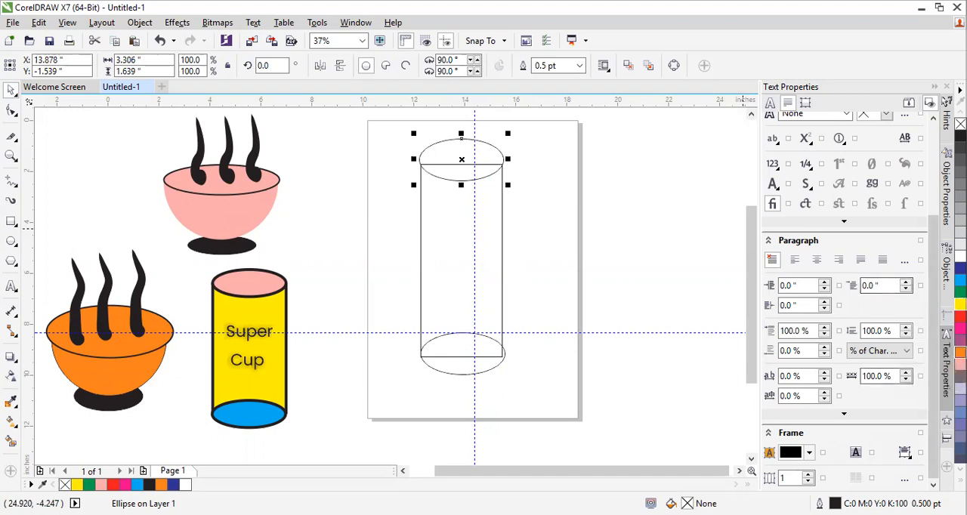
pyautogui.click(961, 352)
pyautogui.click(502, 345)
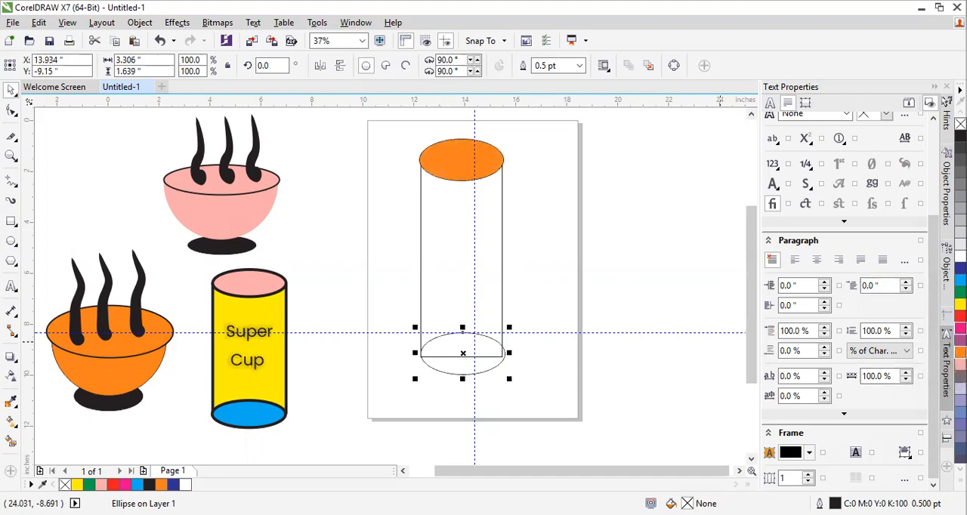
pyautogui.click(961, 352)
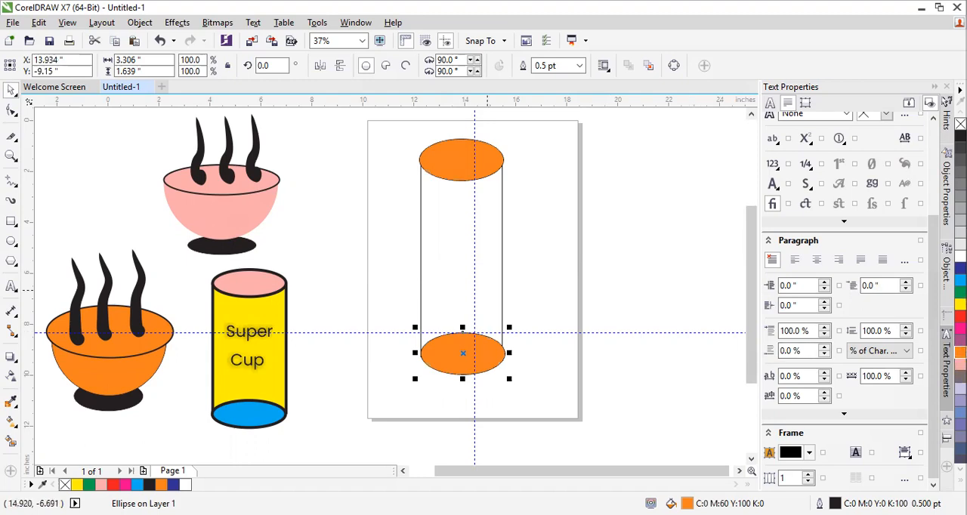
pyautogui.click(480, 216)
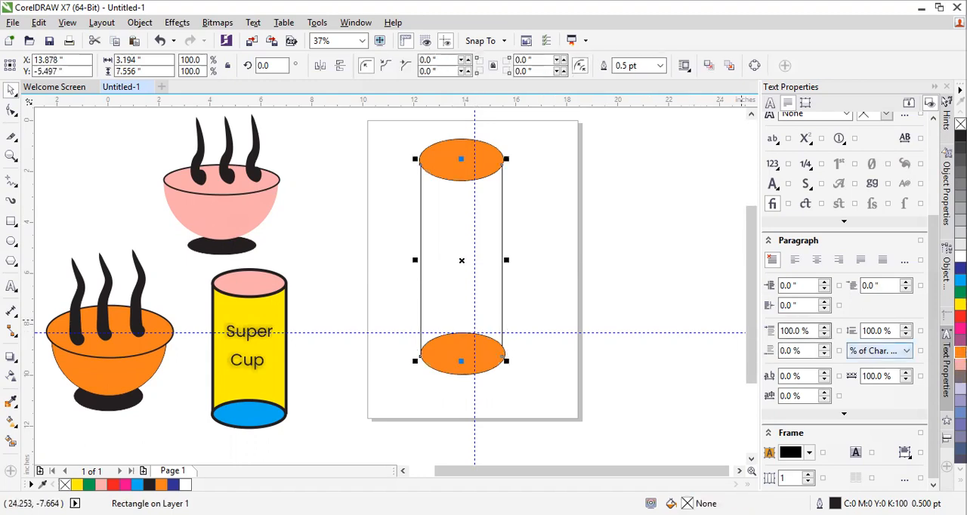
pyautogui.click(960, 305)
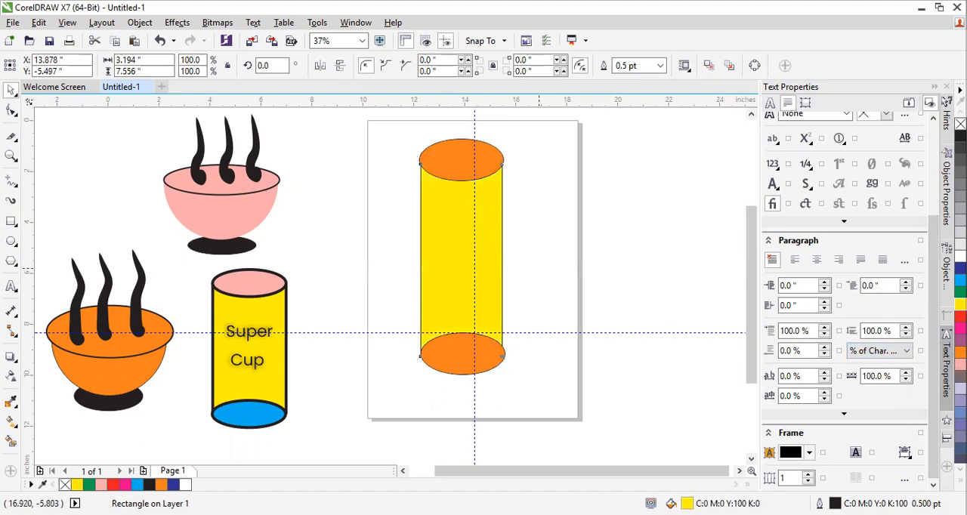
pyautogui.click(539, 268)
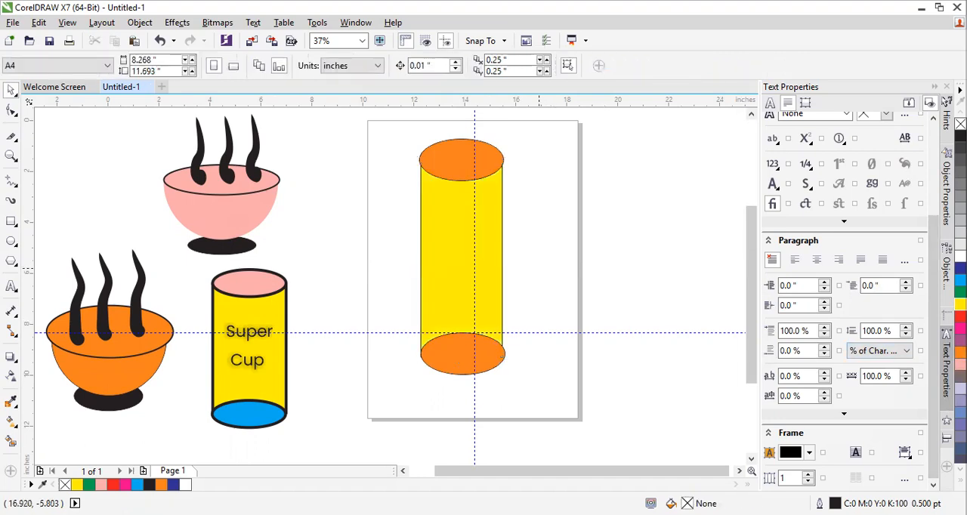